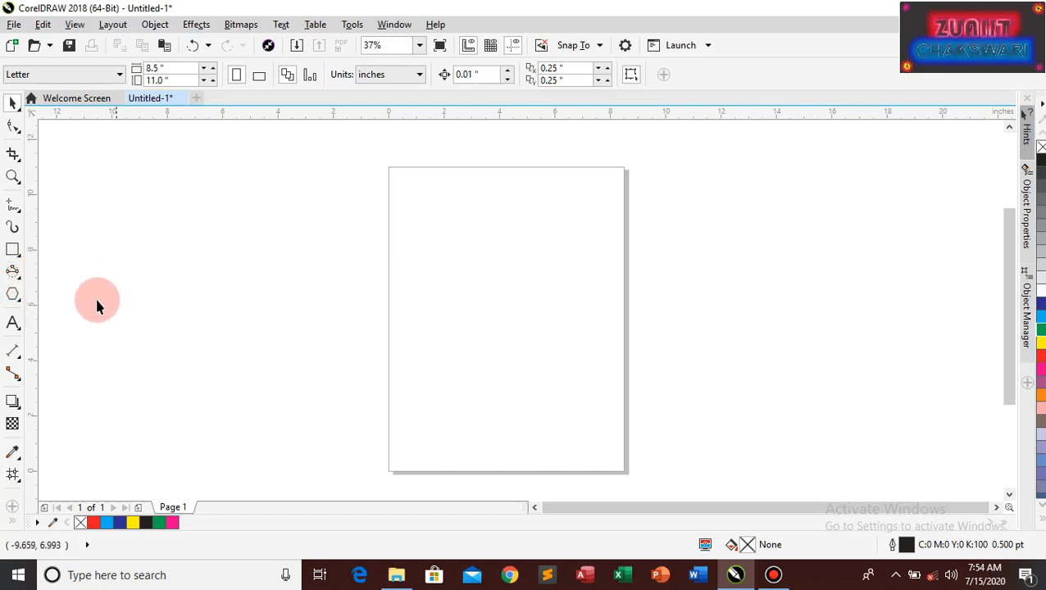
- Draw a five-sided polygon about 5.1 by 4.6 inches over the page's left edge, with a red fill and blue outline
click(21, 302)
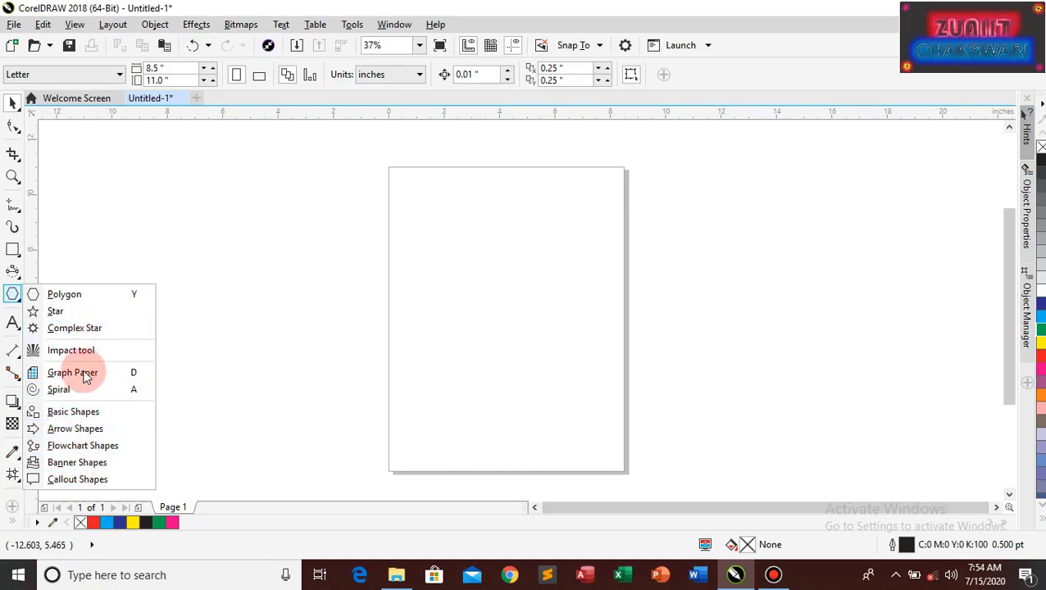
click(63, 299)
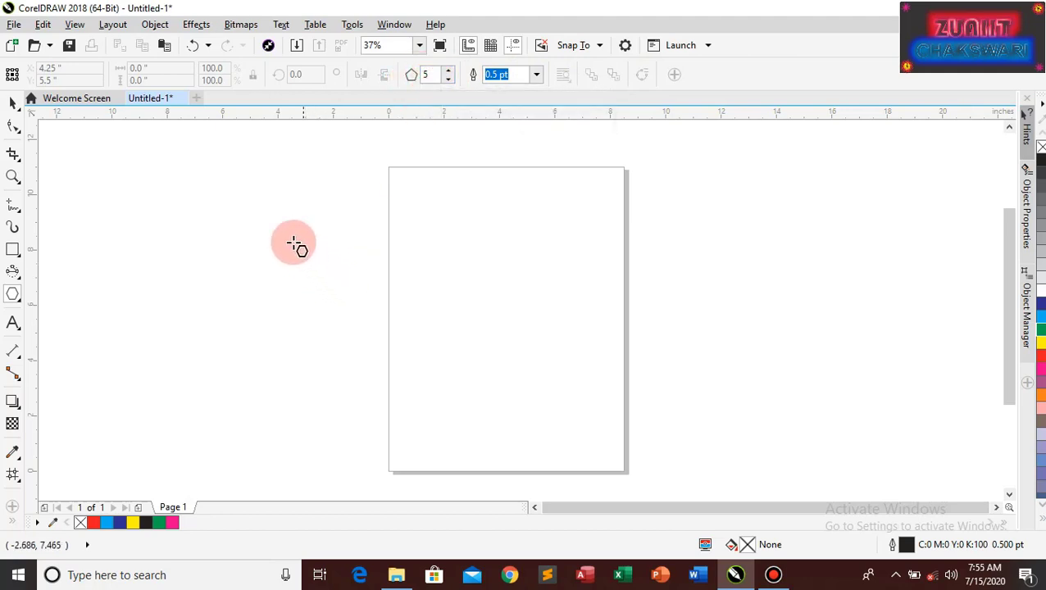
drag(292, 238, 441, 371)
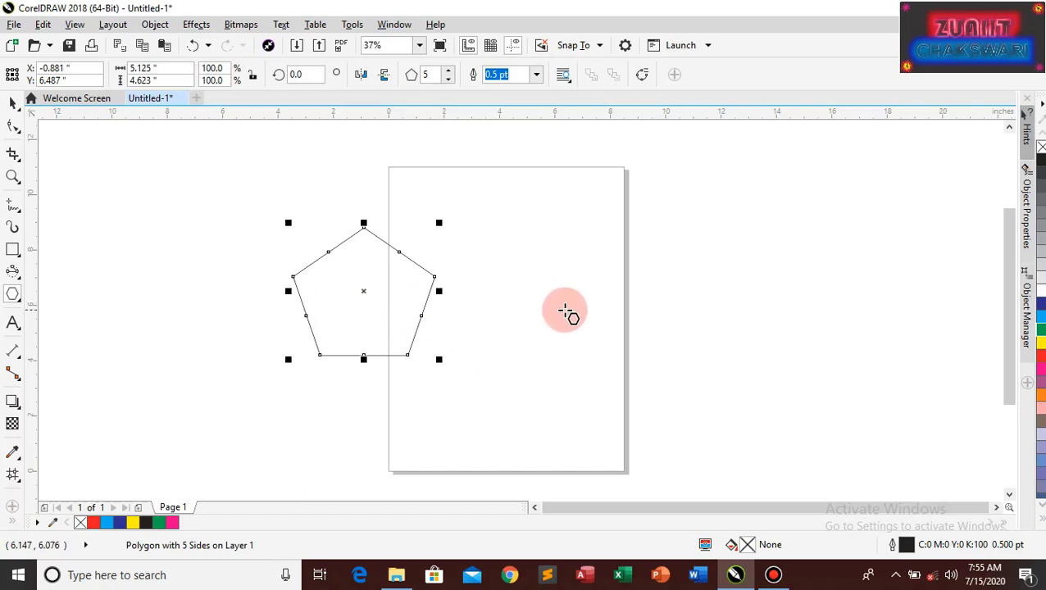
click(1039, 354)
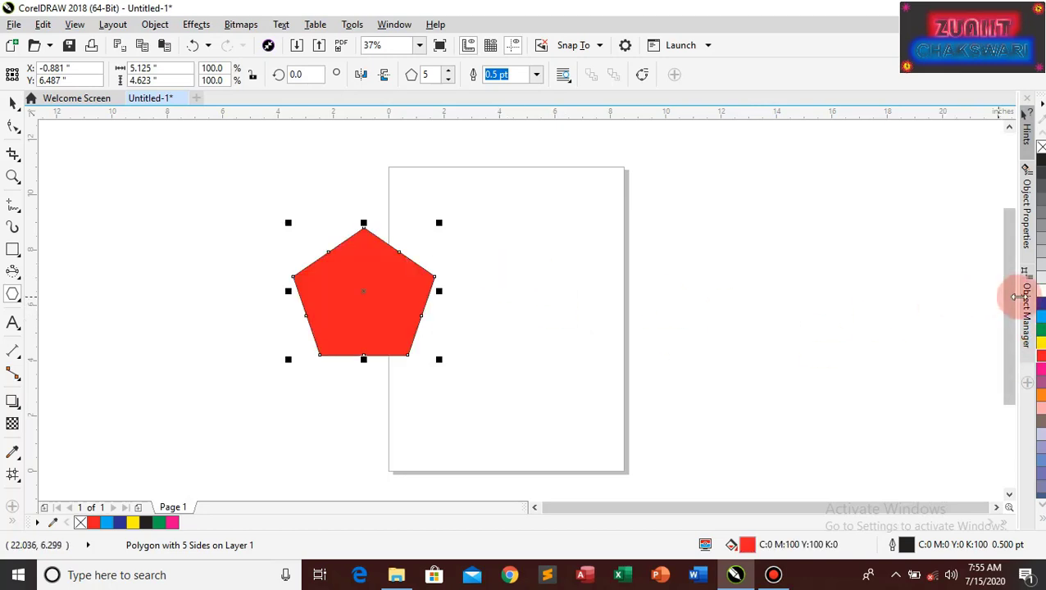
right_click(1039, 303)
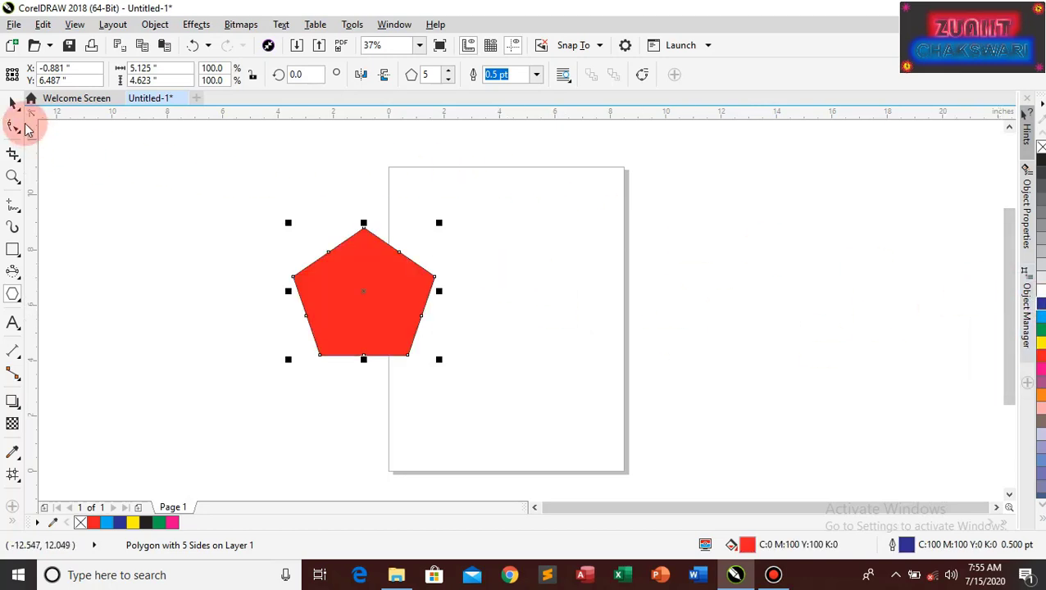
- Move the pentagon onto the page and set its outline width to 8 pt
click(13, 104)
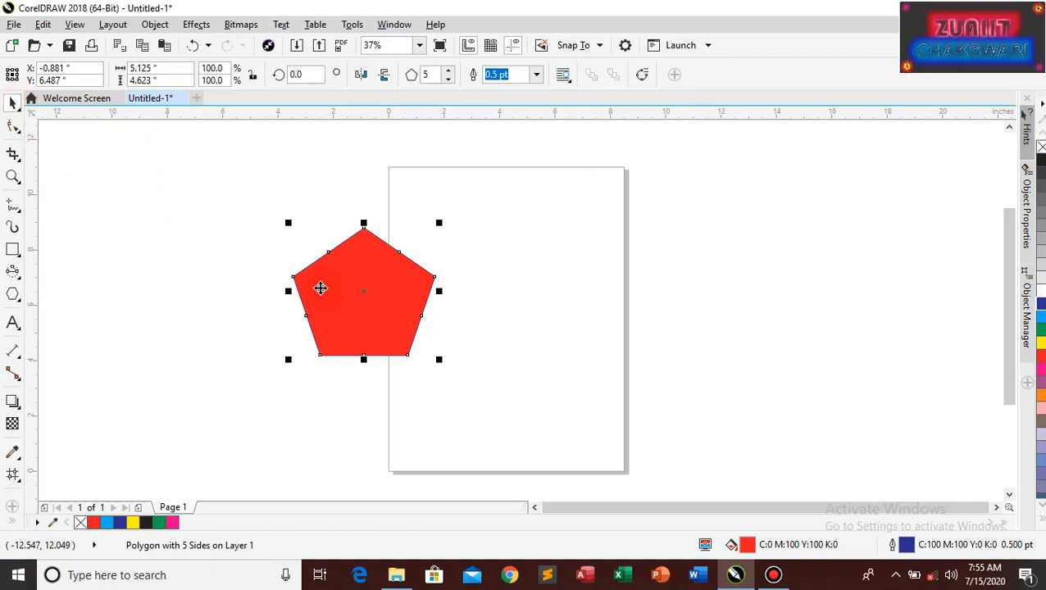
drag(366, 290, 486, 282)
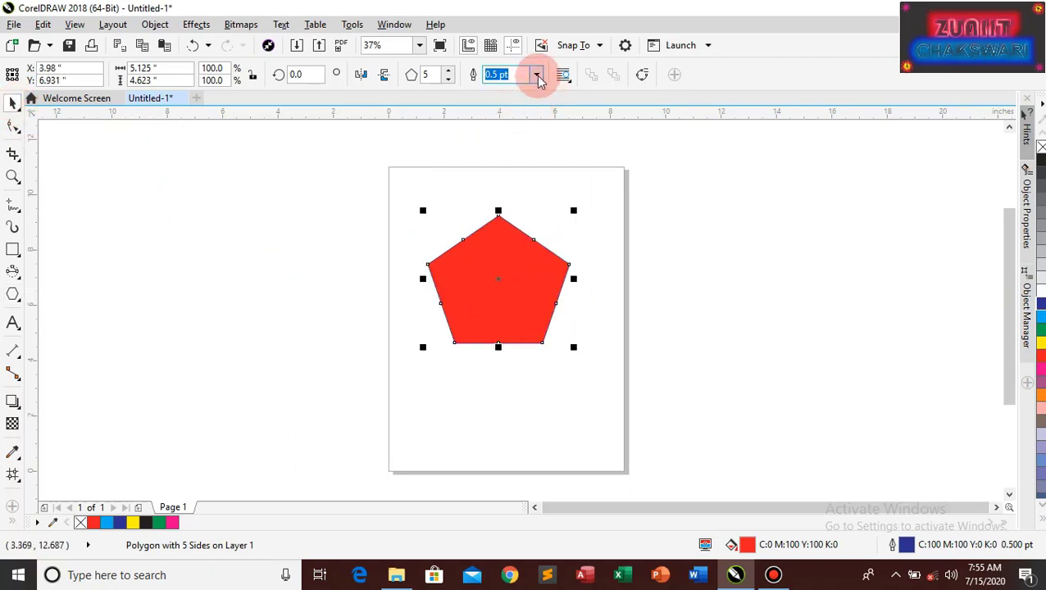
click(536, 75)
click(535, 198)
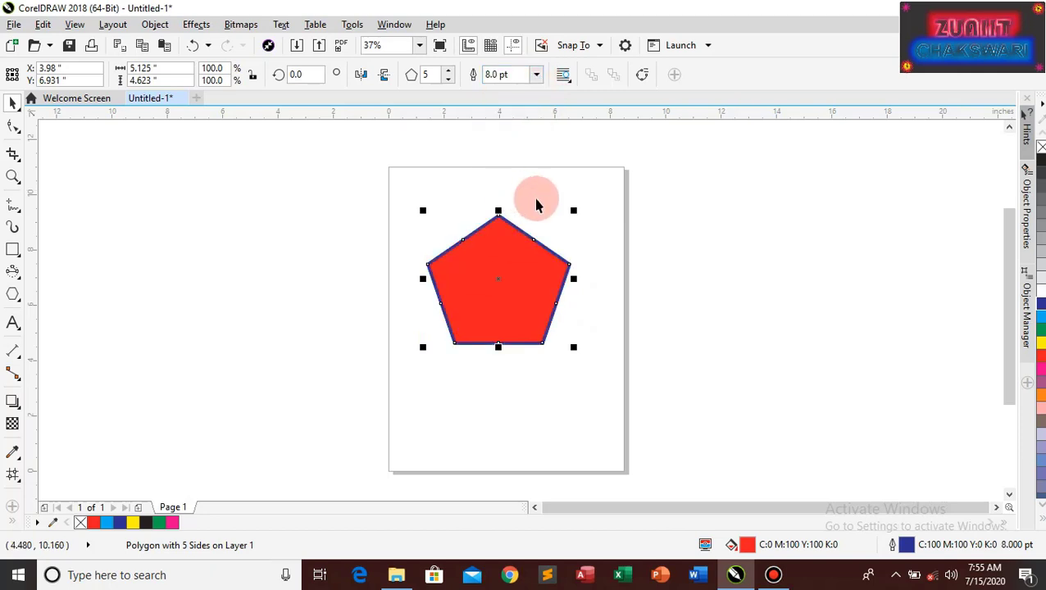
- Position the pentagon's centre at X 6 inches and Y 8 inches
click(66, 69)
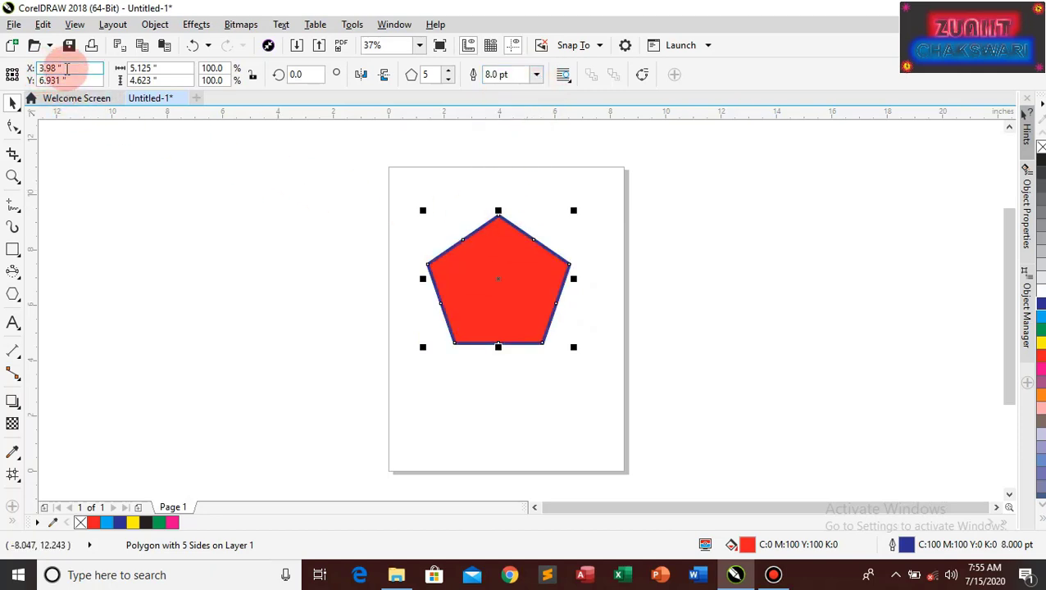
drag(67, 69, 27, 70)
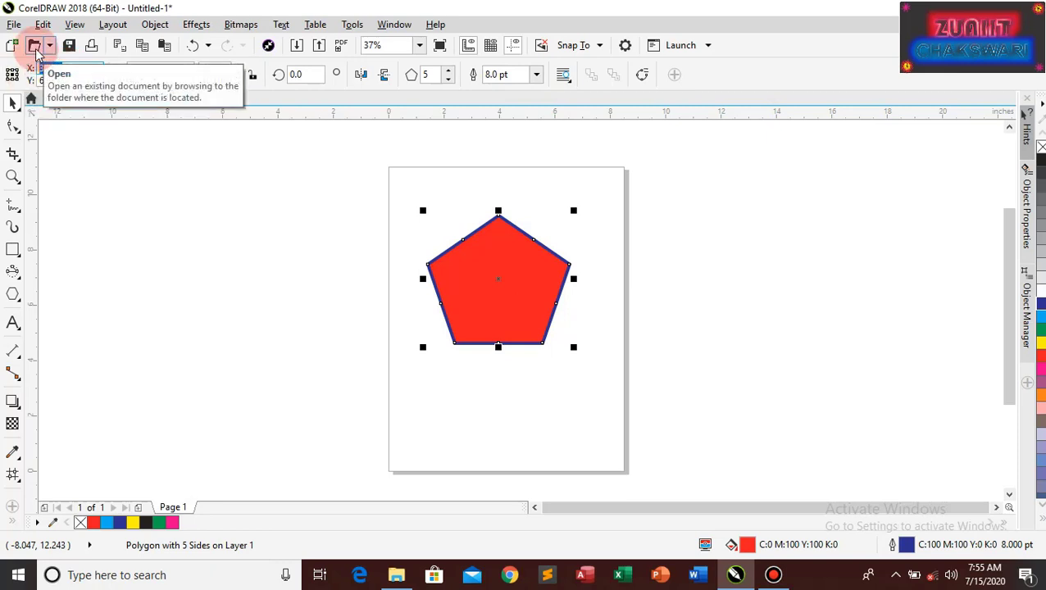
click(34, 47)
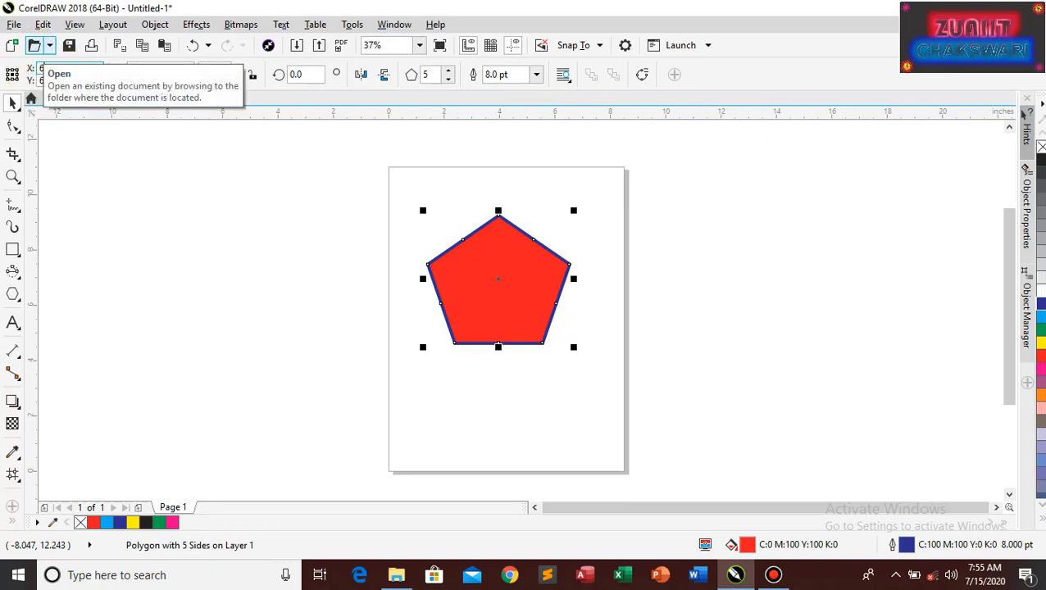
key(Return)
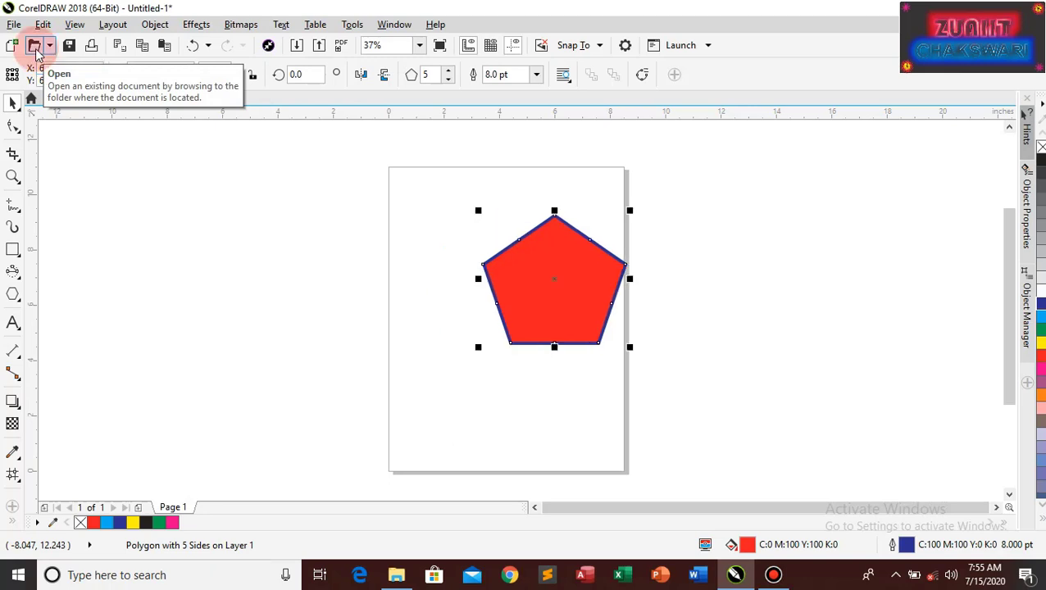
click(66, 80)
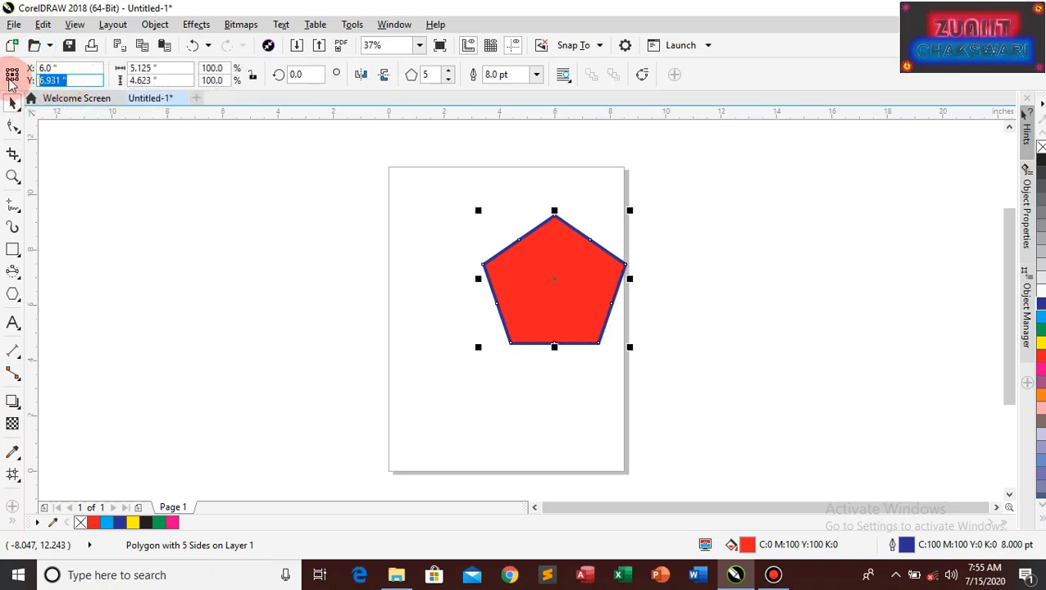
text(8)
key(Return)
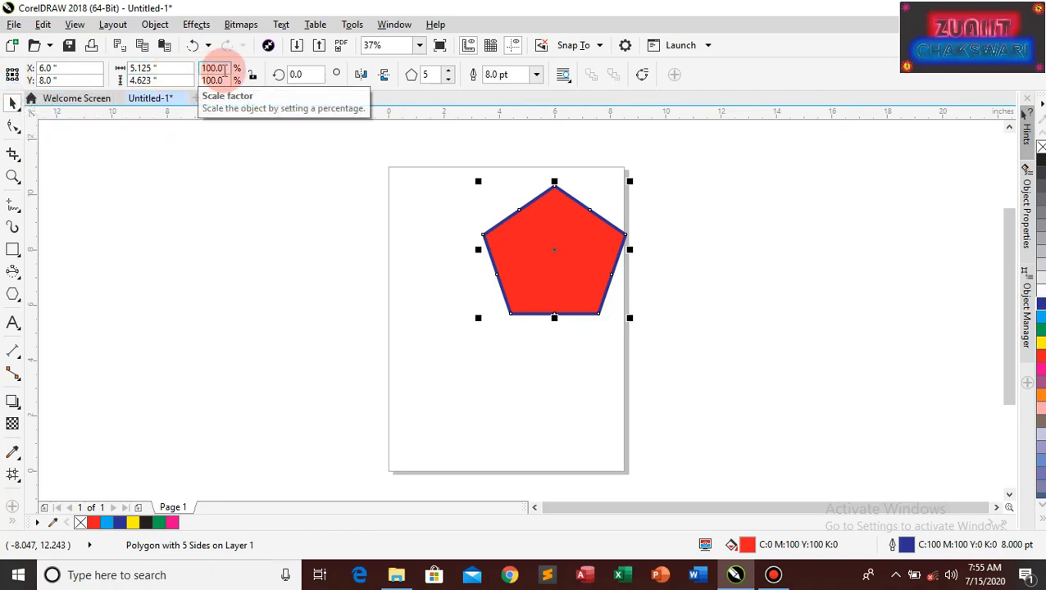
- Resize the pentagon to 7 inches wide and 7 inches high
drag(168, 68, 121, 71)
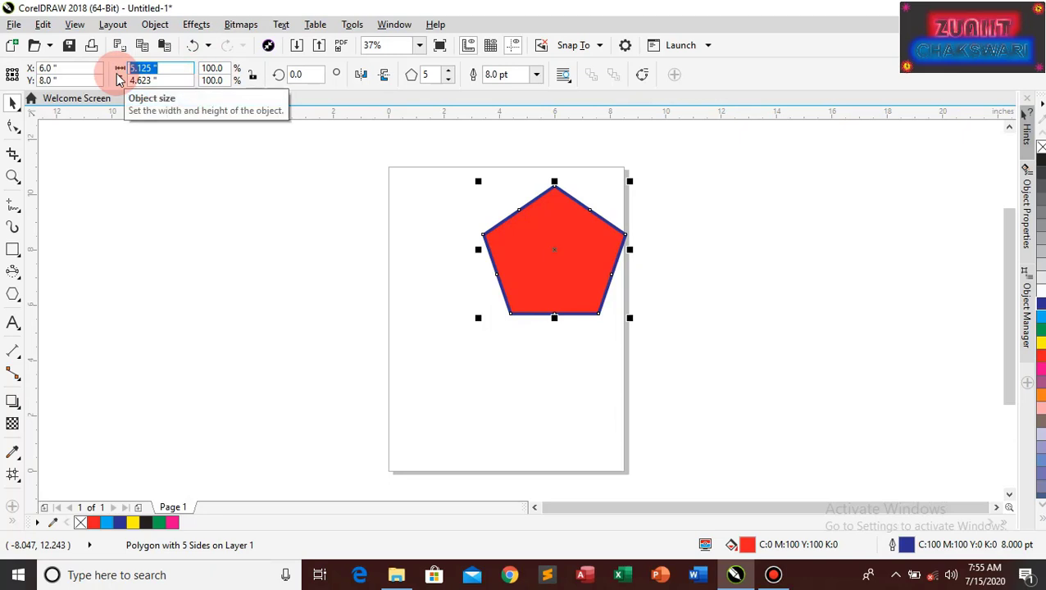
text(7)
click(117, 74)
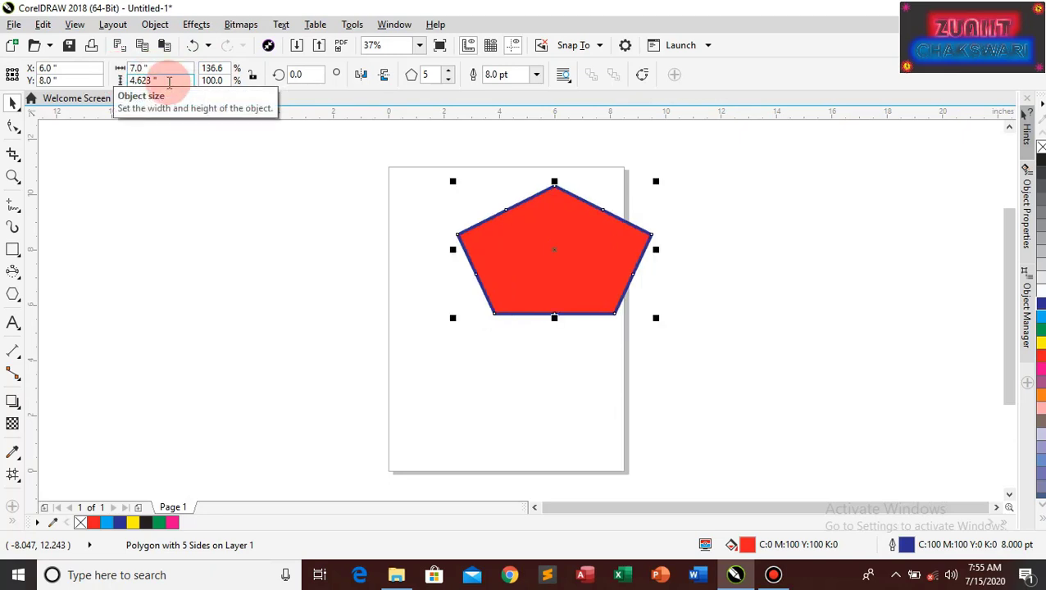
drag(168, 81, 112, 84)
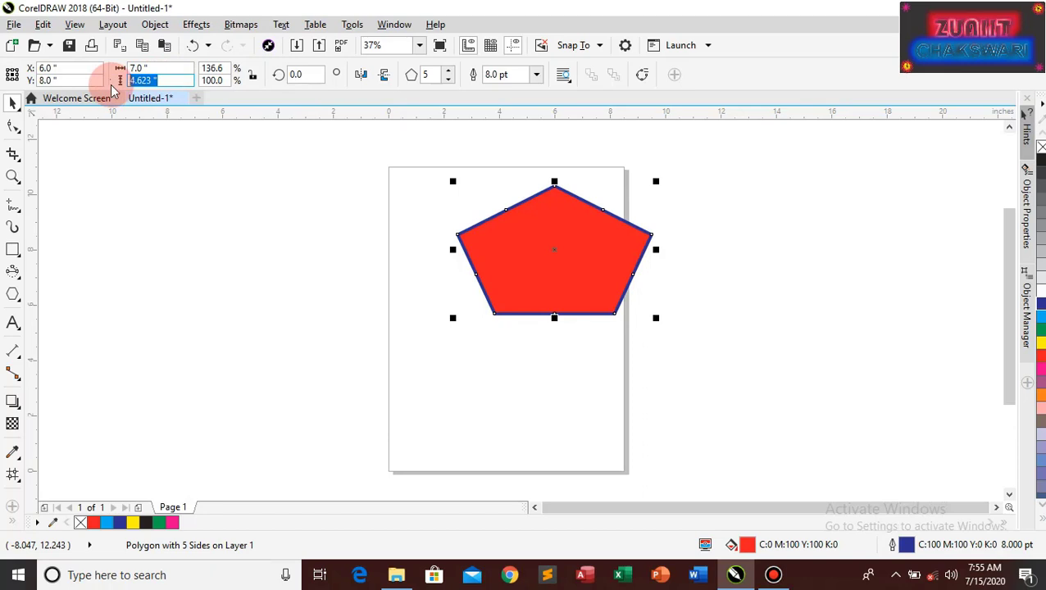
text(7)
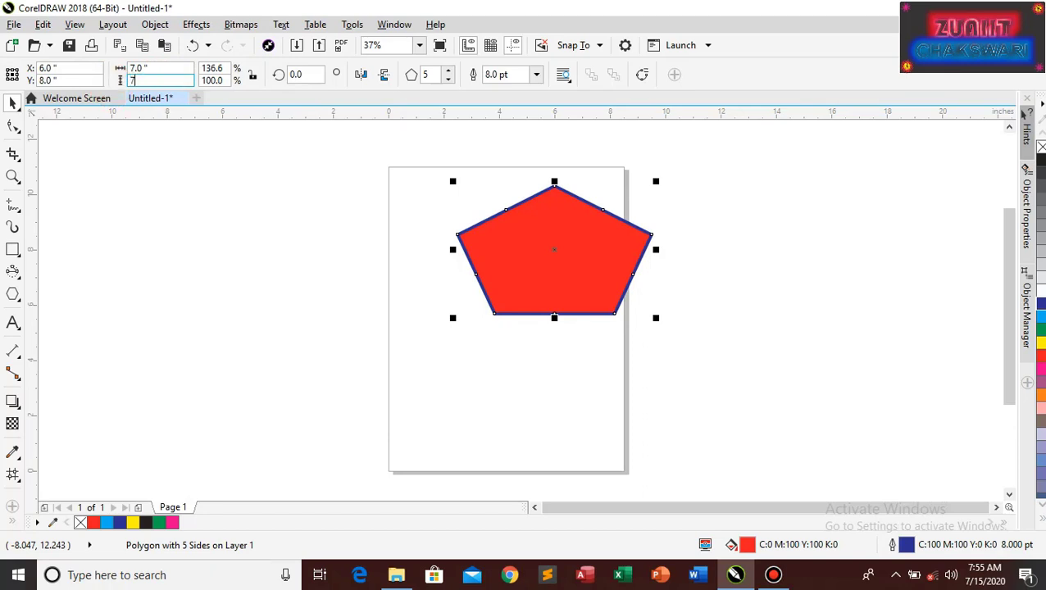
click(112, 86)
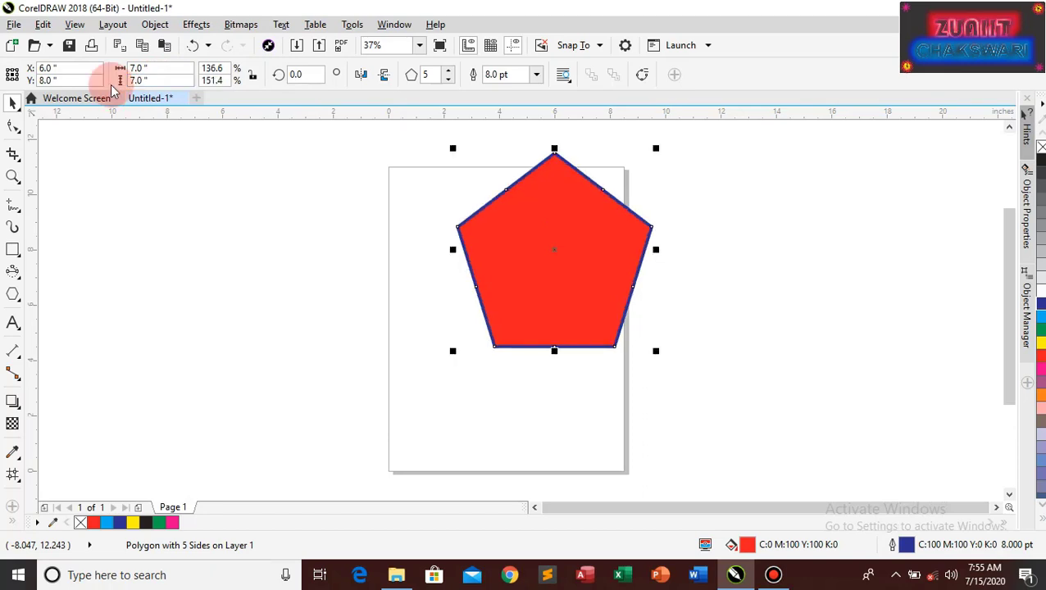
- Move the pentagon down across the page's left edge and set its horizontal scale factor to 150%
drag(546, 254, 409, 316)
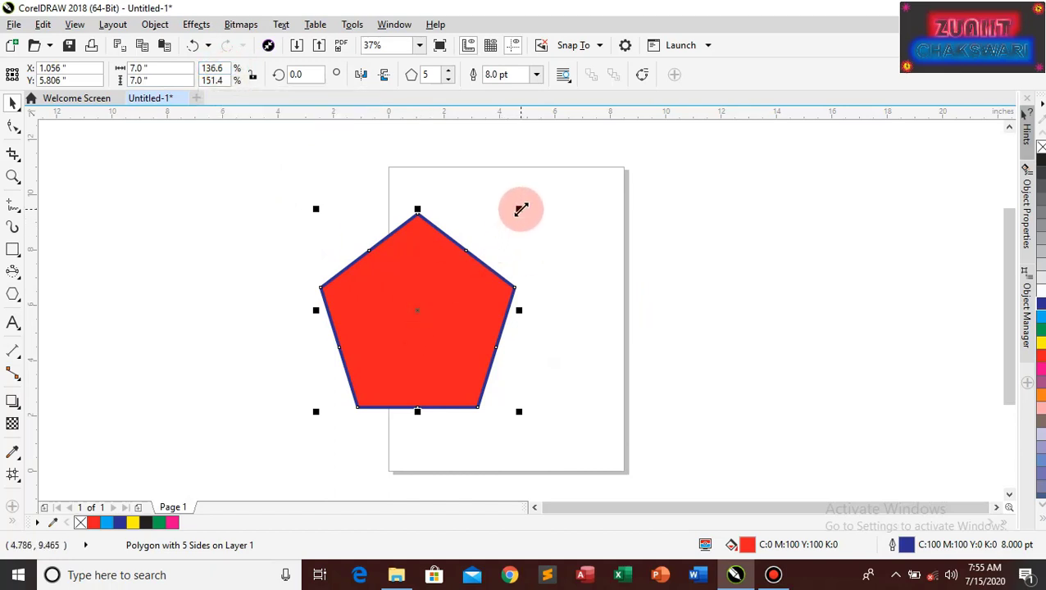
click(218, 68)
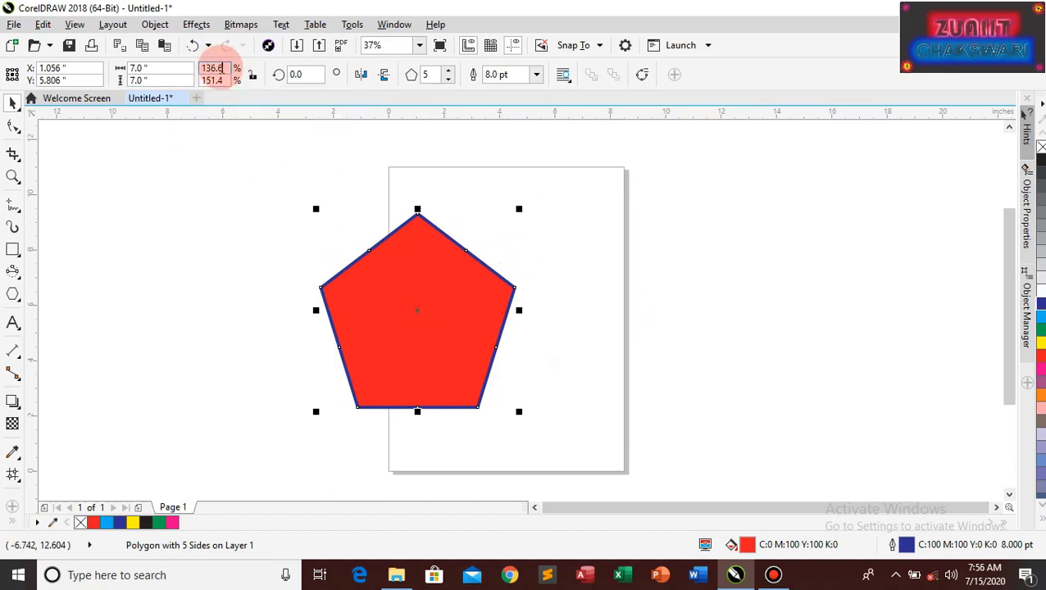
text(15)
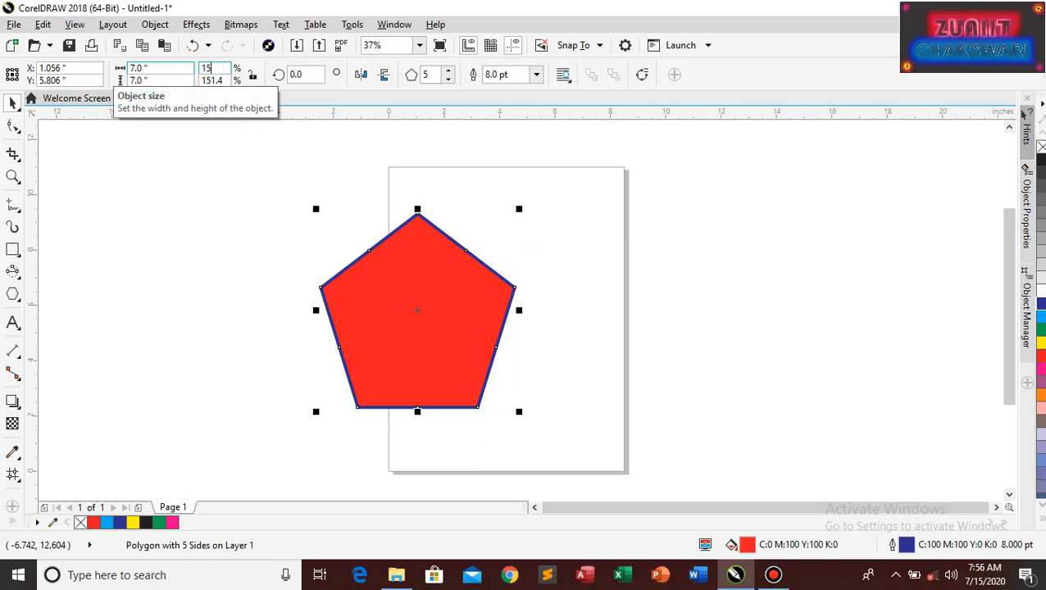
text(0)
click(185, 70)
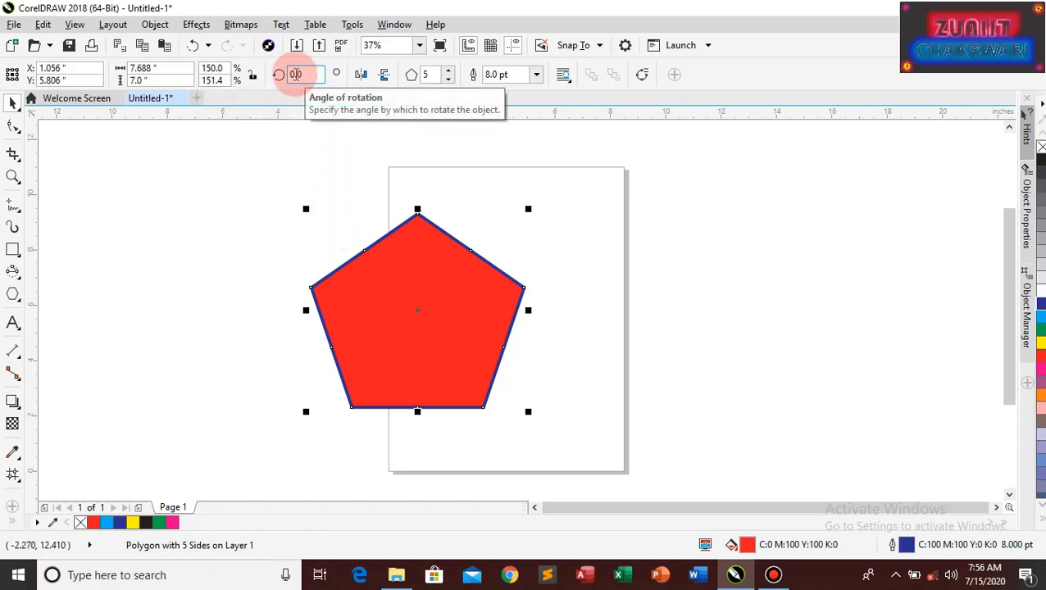
- Rotate the pentagon by 30 degrees and undo the rotation
drag(296, 75, 287, 75)
text(3)
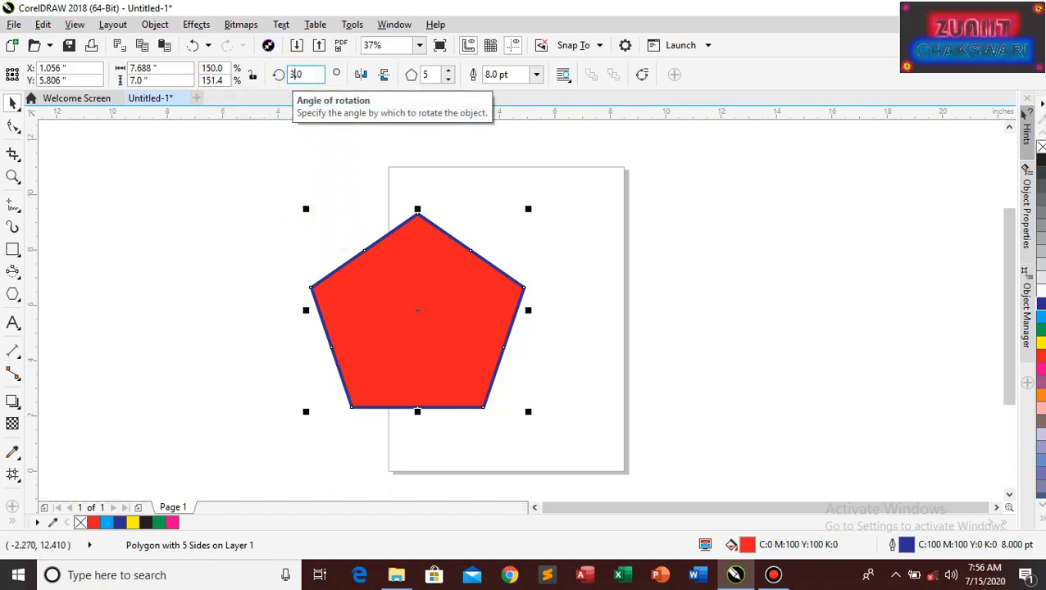
click(284, 77)
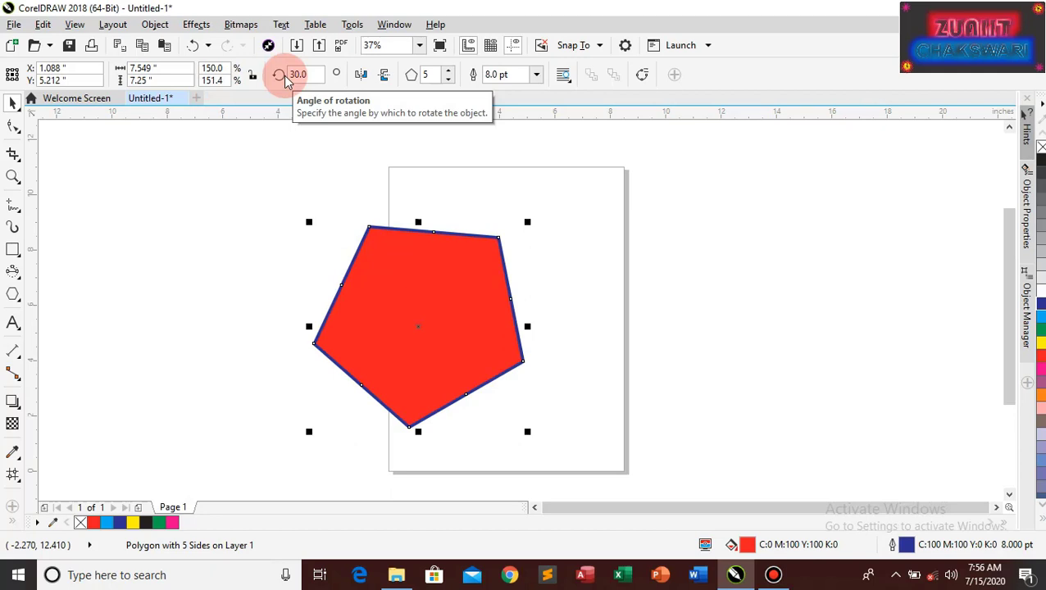
key(ctrl+z)
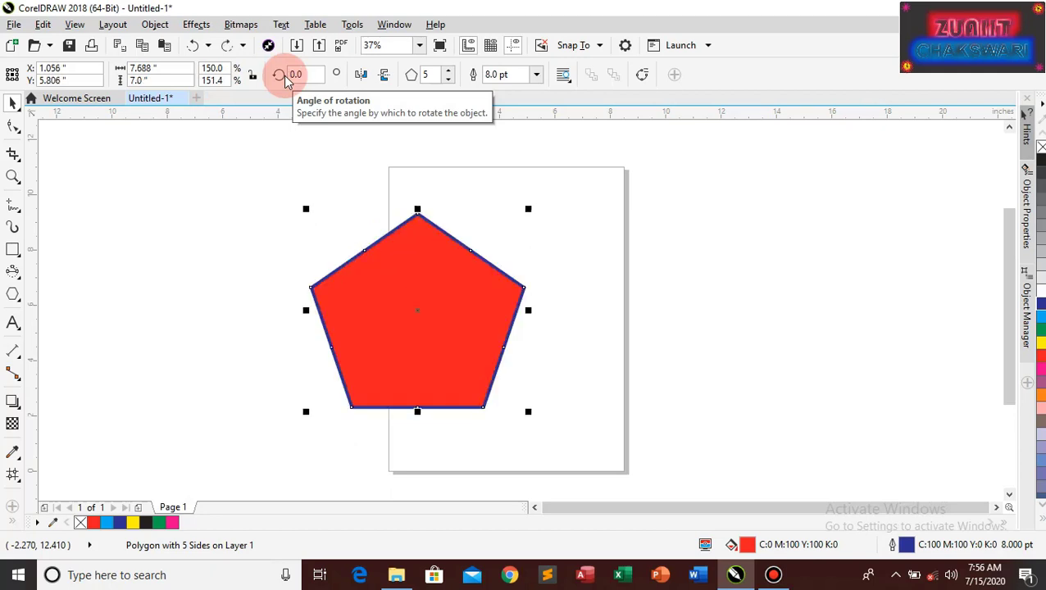
- Mirror the pentagon horizontally and vertically, and undo the vertical mirroring
click(364, 77)
click(382, 78)
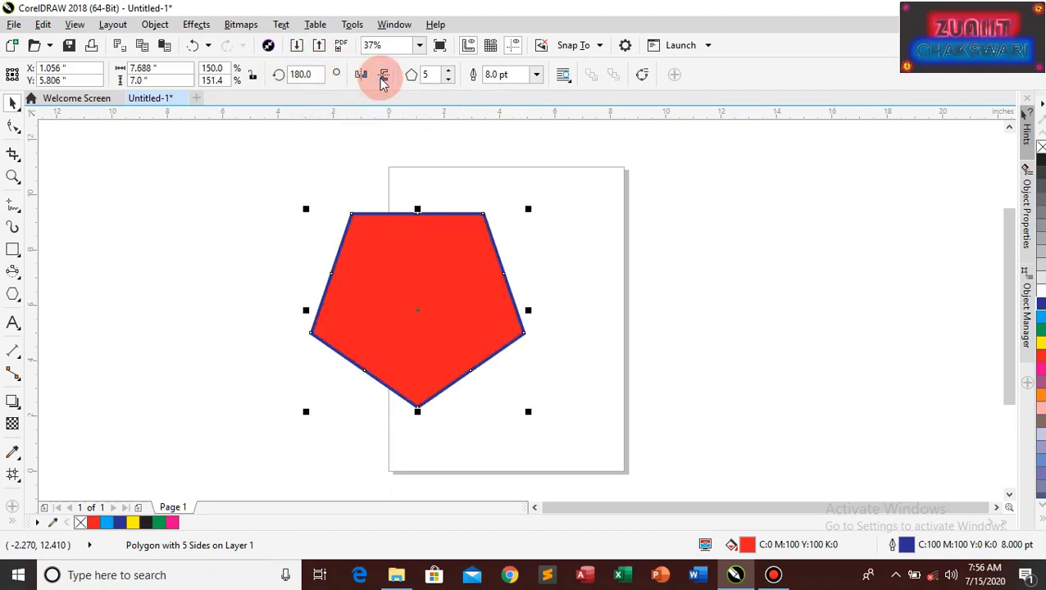
key(ctrl+z)
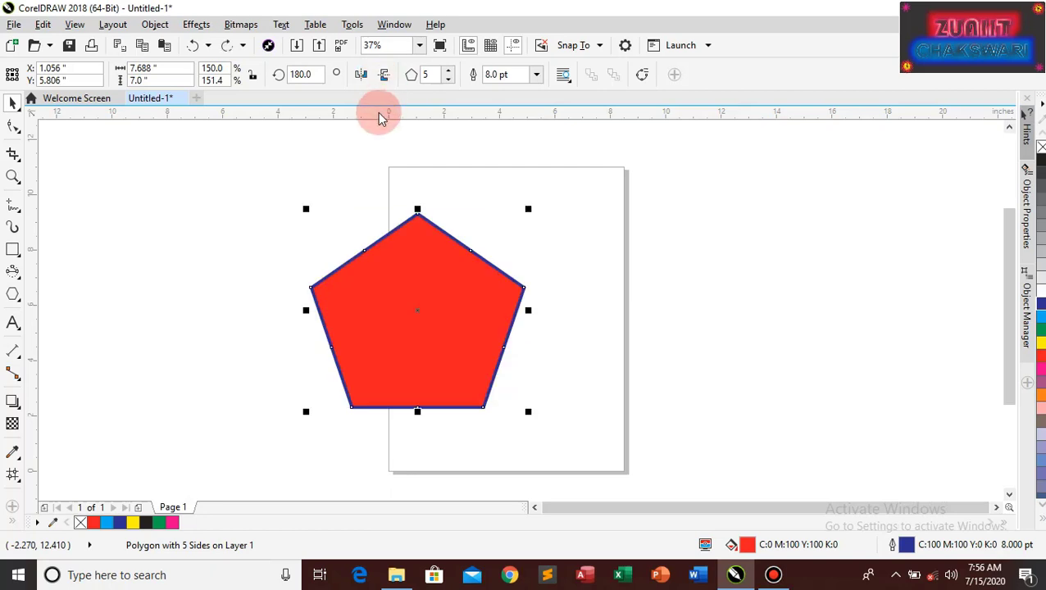
- Increase the polygon's number of sides to 12
click(450, 75)
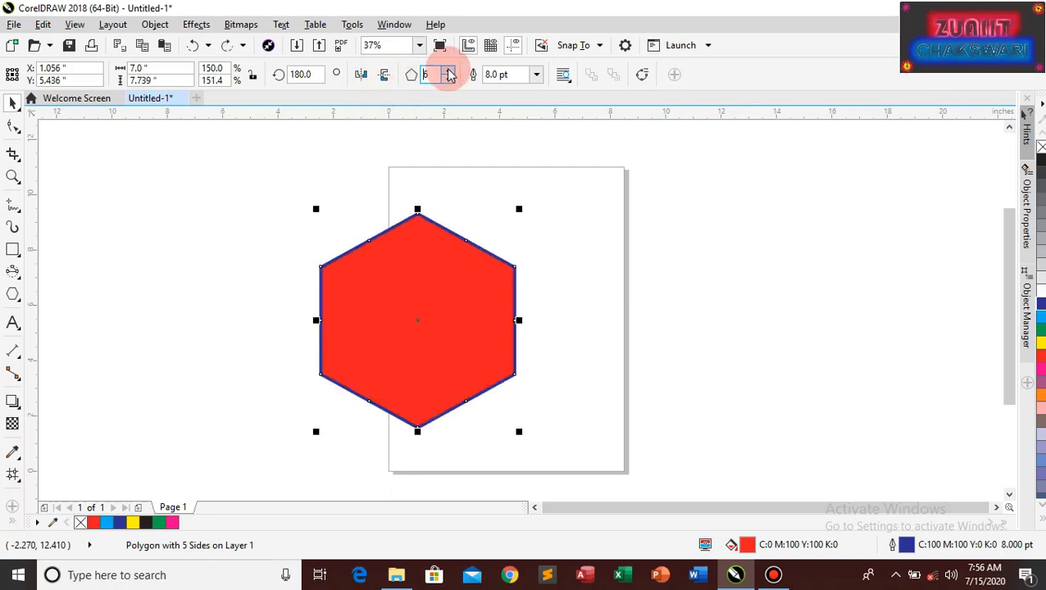
click(449, 74)
click(449, 75)
click(449, 74)
click(449, 74)
click(449, 74)
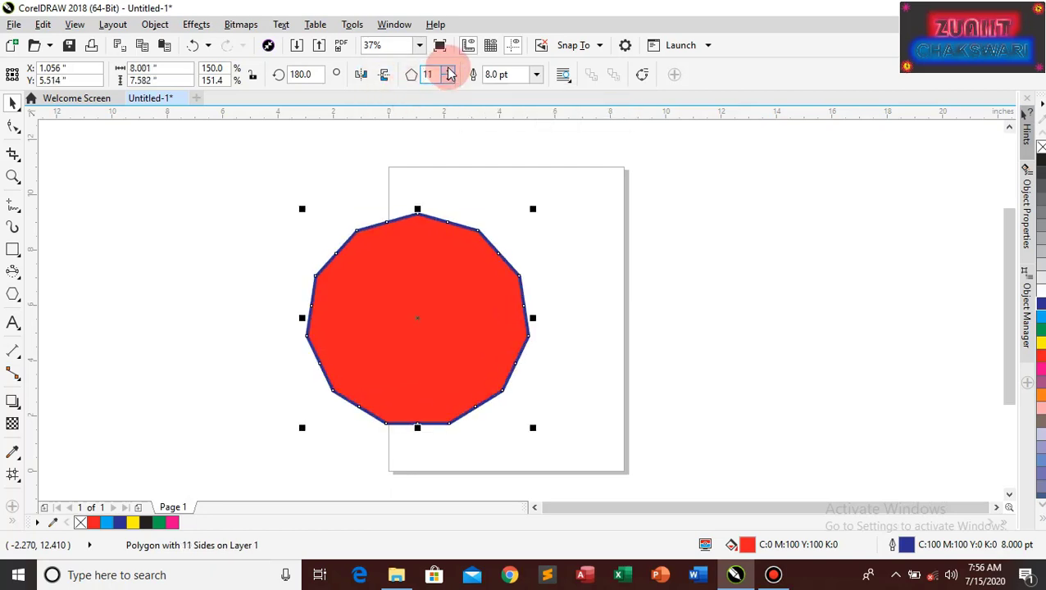
click(449, 74)
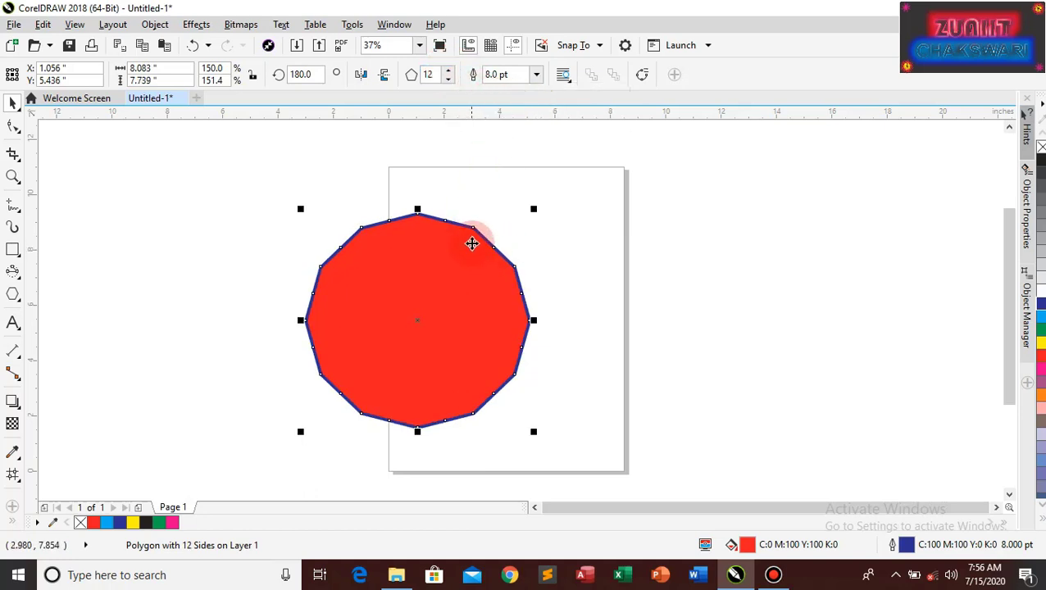
- Pull a side's middle node inward to form a twelve-pointed star, and pull its upper tip past the opposite side to twist the points
click(12, 127)
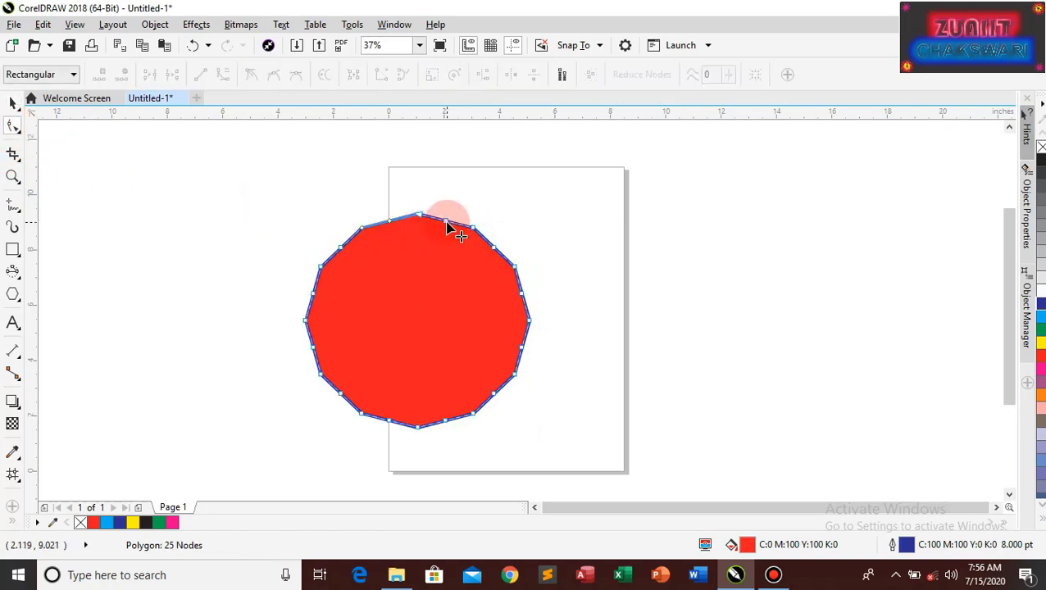
drag(446, 224, 432, 300)
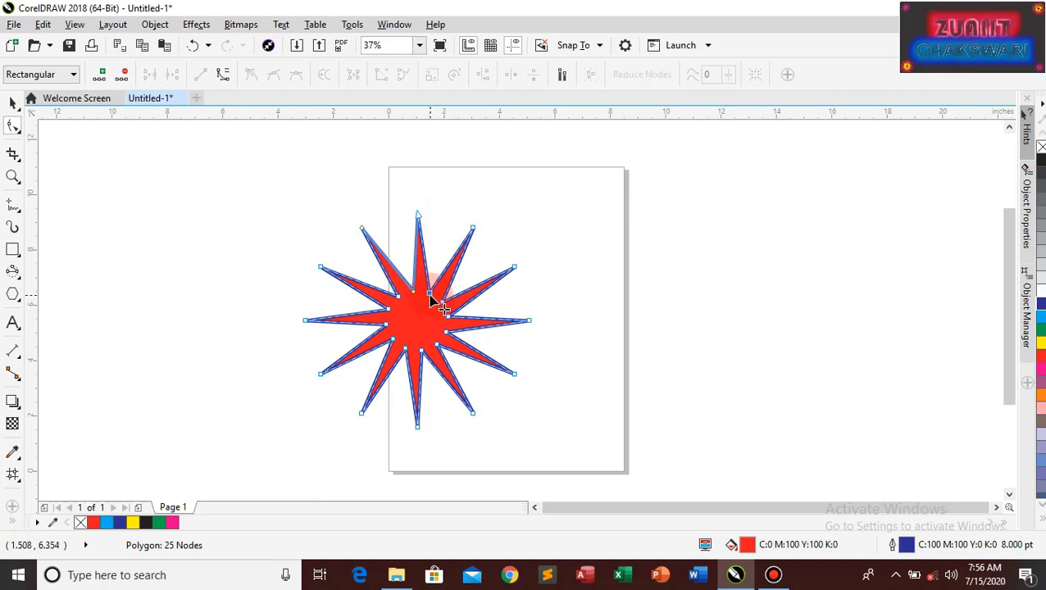
mouse_move(430, 293)
mouse_down()
mouse_move(440, 190)
mouse_move(467, 133)
mouse_move(434, 311)
mouse_move(430, 288)
mouse_up()
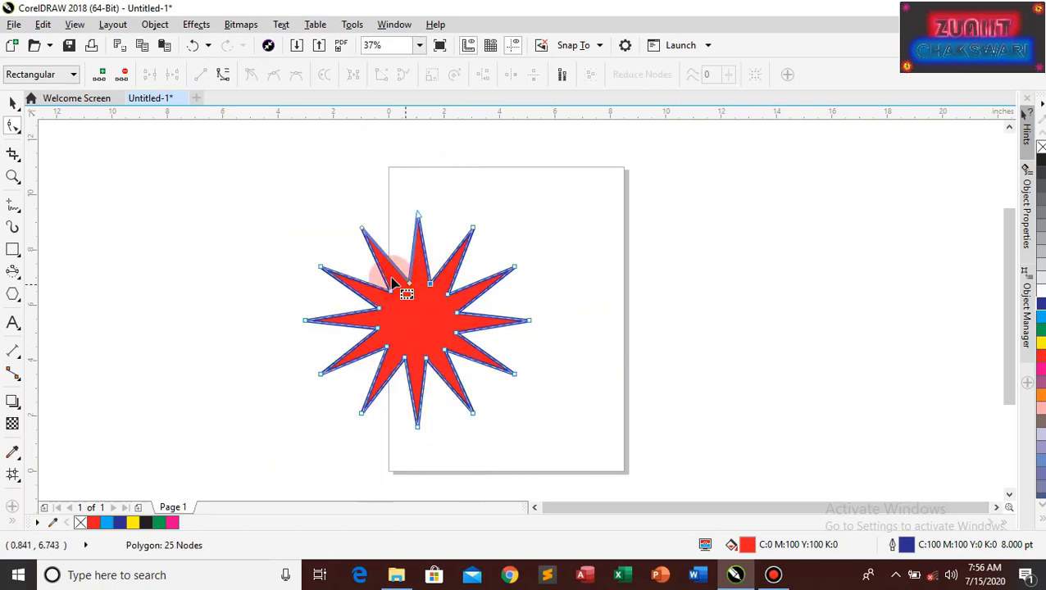
drag(420, 219, 531, 472)
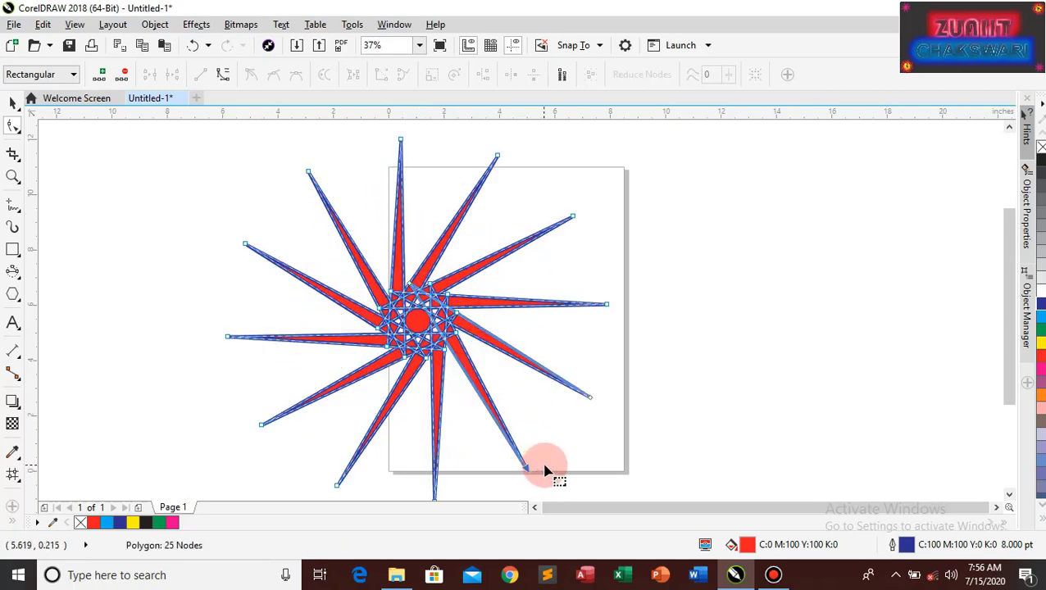
- Undo the last twist, pull an inner node past the star's lower points to interlace it, and try yellow and magenta fills
key(ctrl+z)
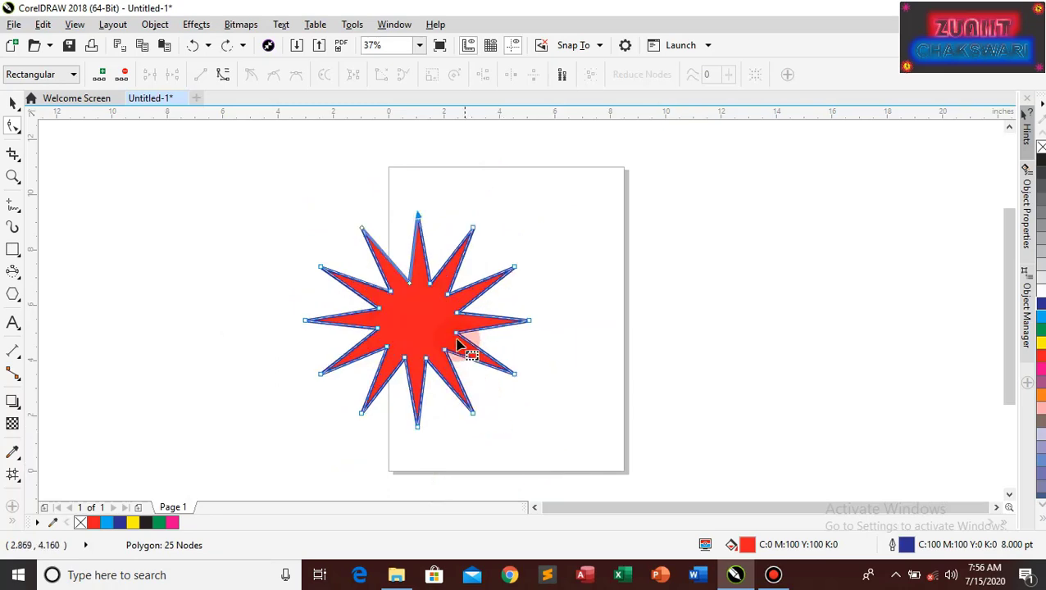
drag(439, 300, 468, 464)
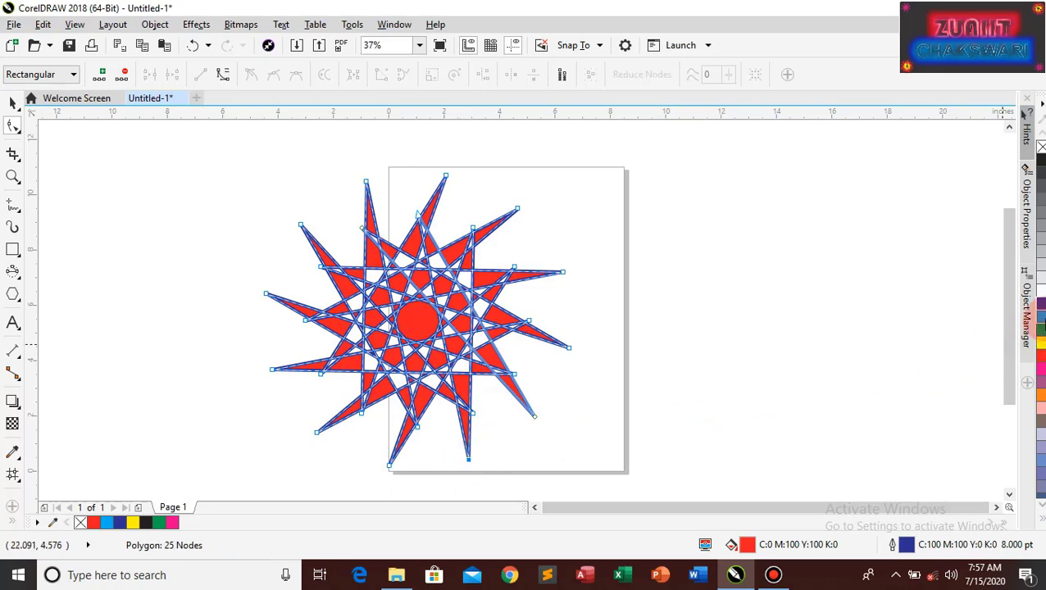
click(1040, 326)
click(1041, 344)
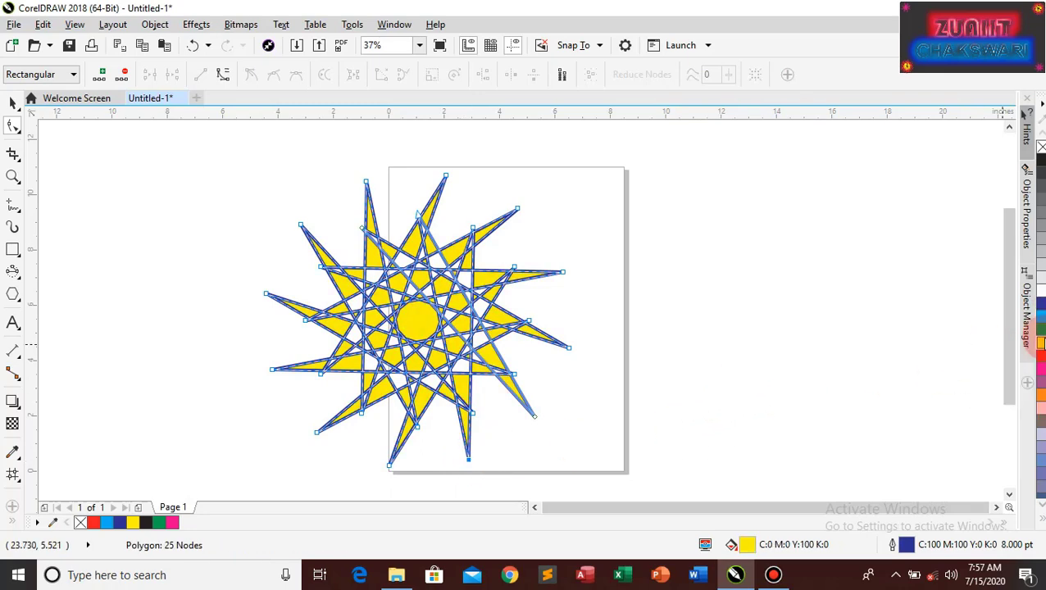
click(1041, 374)
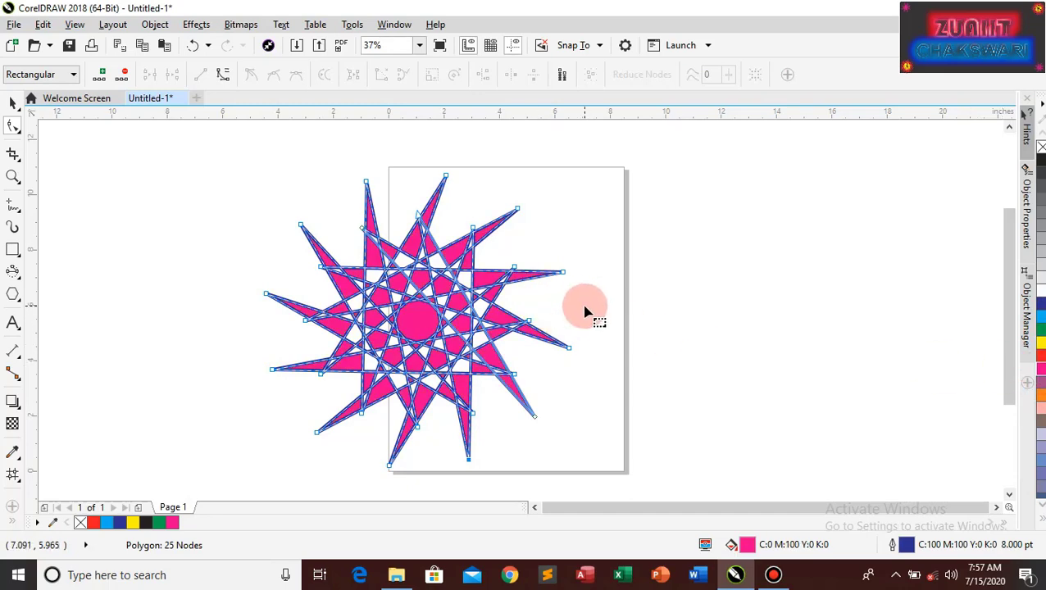
- Undo the fills, the star reshaping and the added sides back to a plain eight-sided polygon
key(ctrl+z)
key(ctrl+z)
key(ctrl+z)
key(ctrl+z)
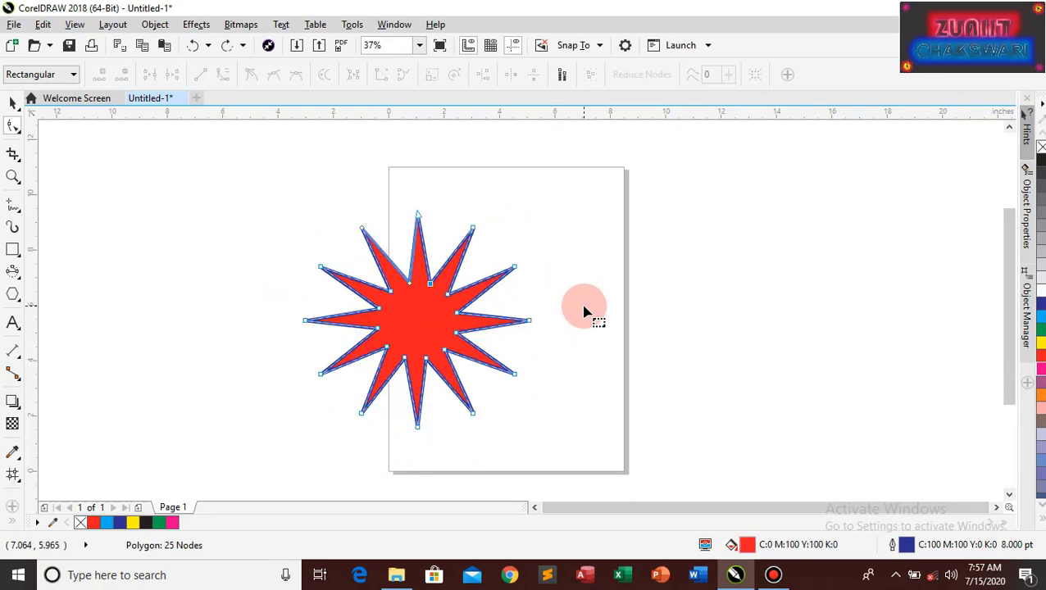
key(ctrl+z)
key(ctrl+z)
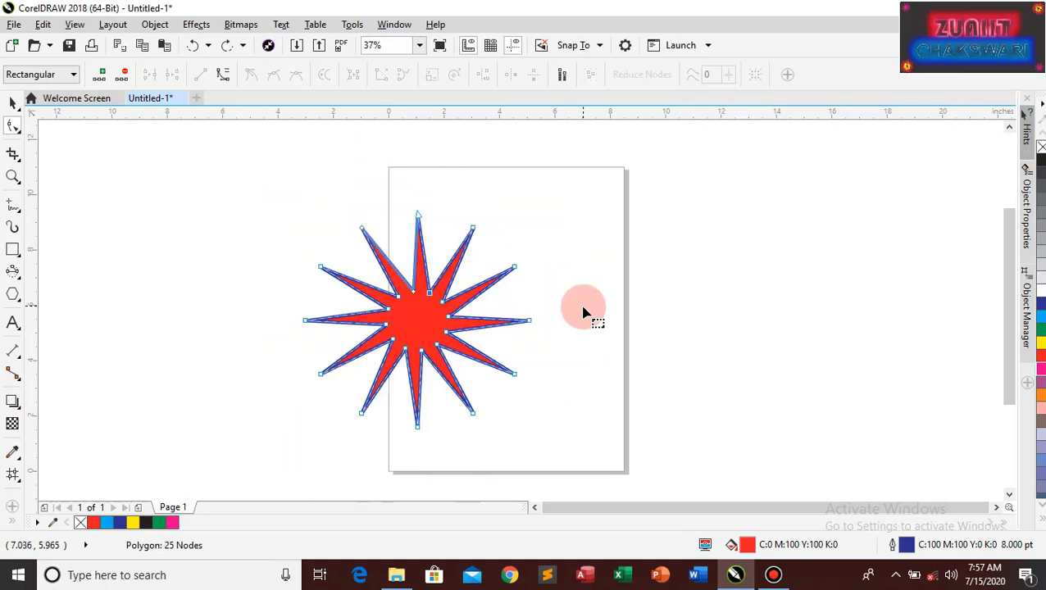
key(ctrl+z)
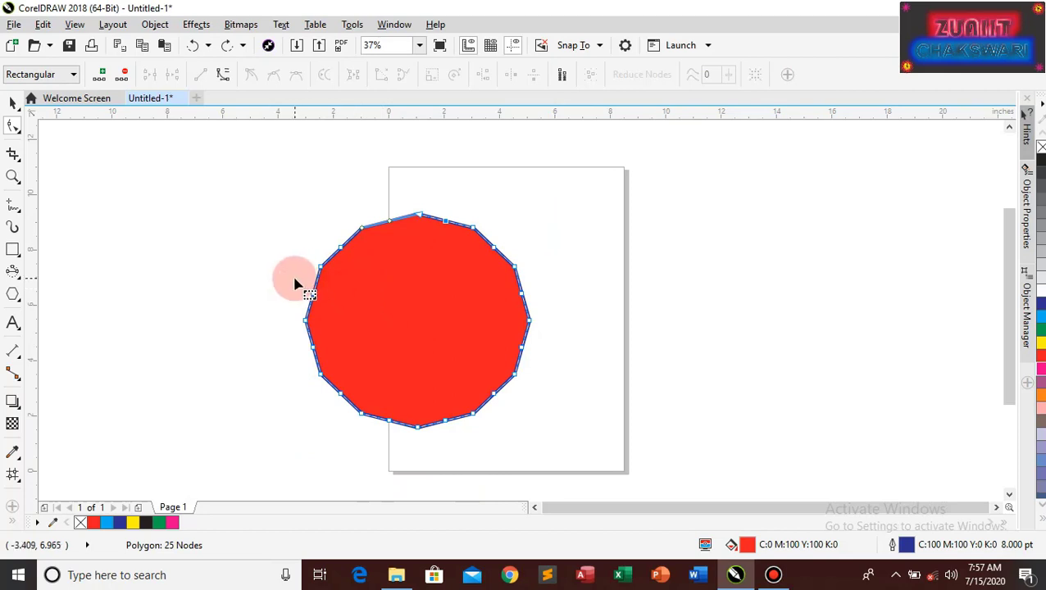
key(ctrl+z)
key(ctrl+z)
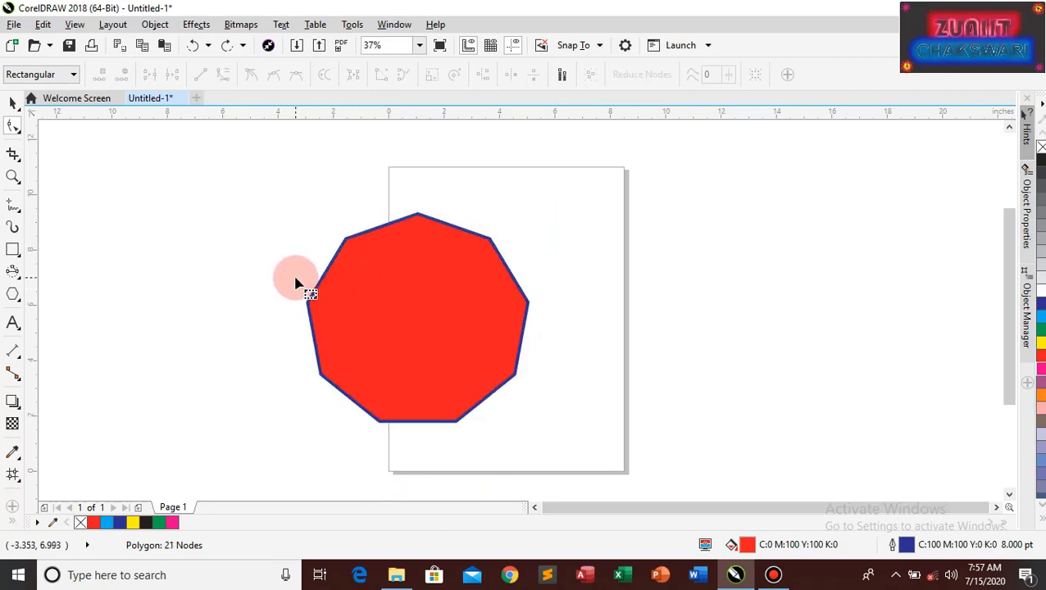
- Pull a side's middle node toward the centre to form a sharp eight-pointed star
drag(456, 229, 439, 271)
drag(435, 344, 433, 297)
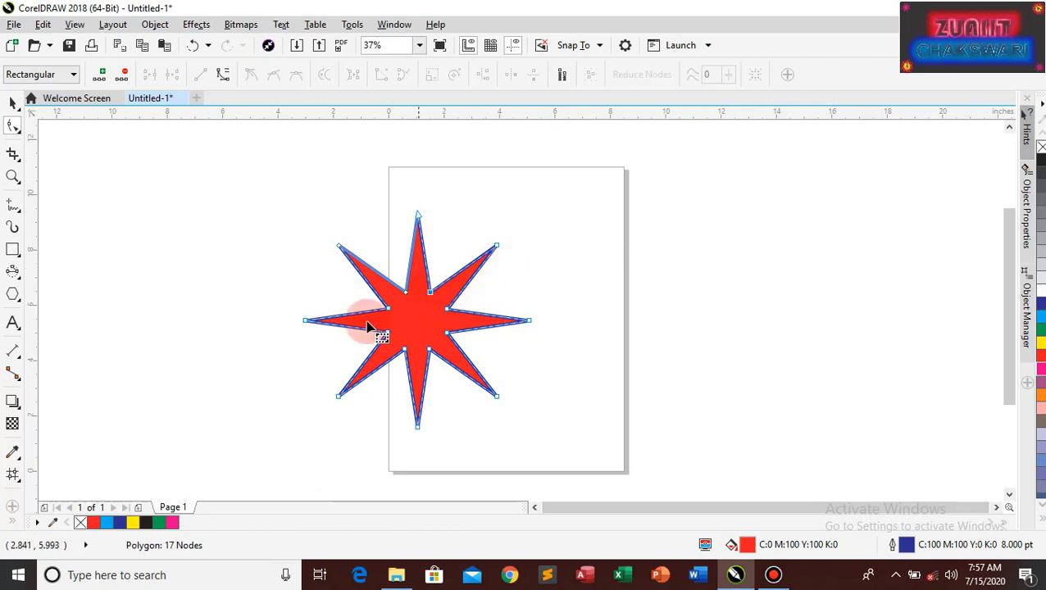
click(20, 301)
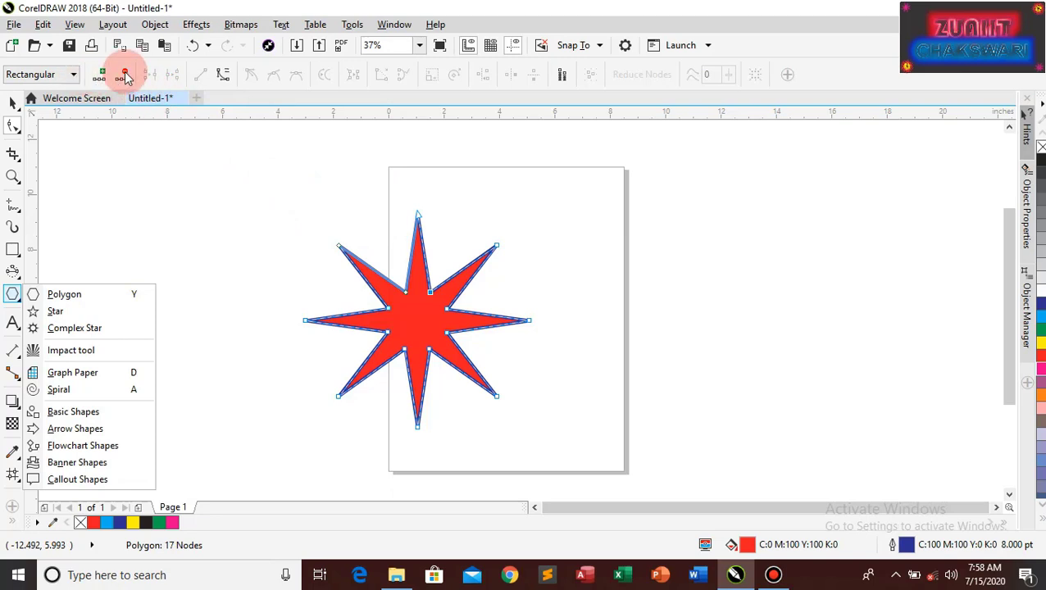
click(287, 215)
drag(276, 197, 532, 416)
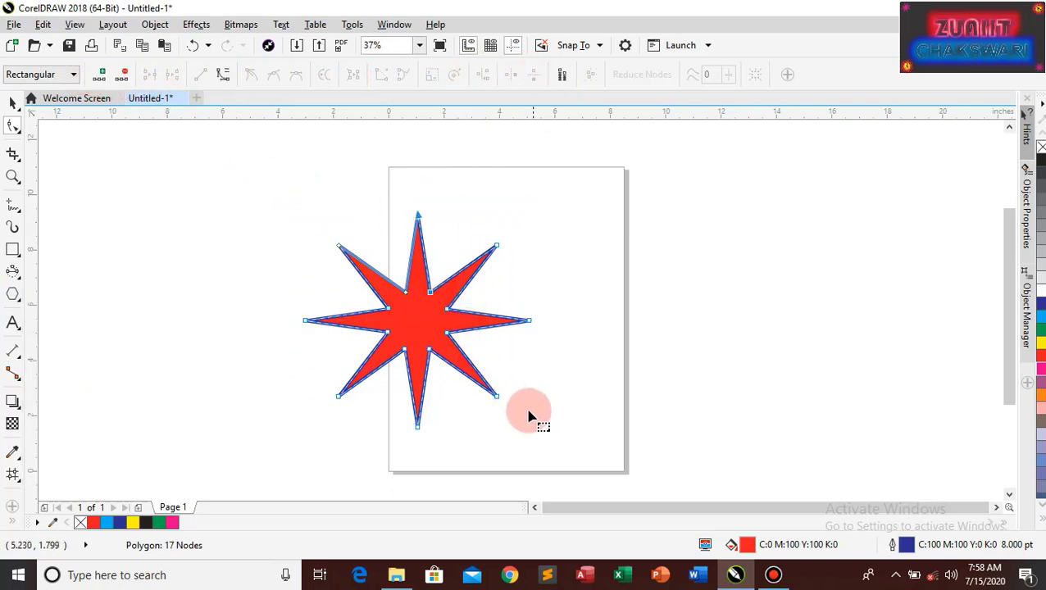
- Shrink the eight-pointed star to about 5.34 by 5.12 inches and move it outside the page's upper-right corner
click(275, 233)
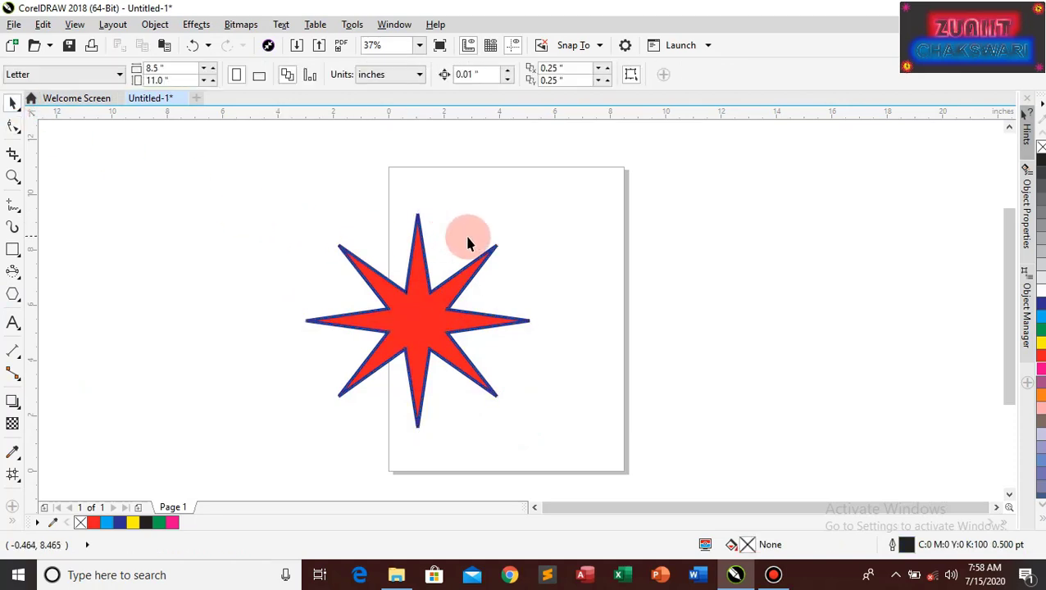
click(473, 276)
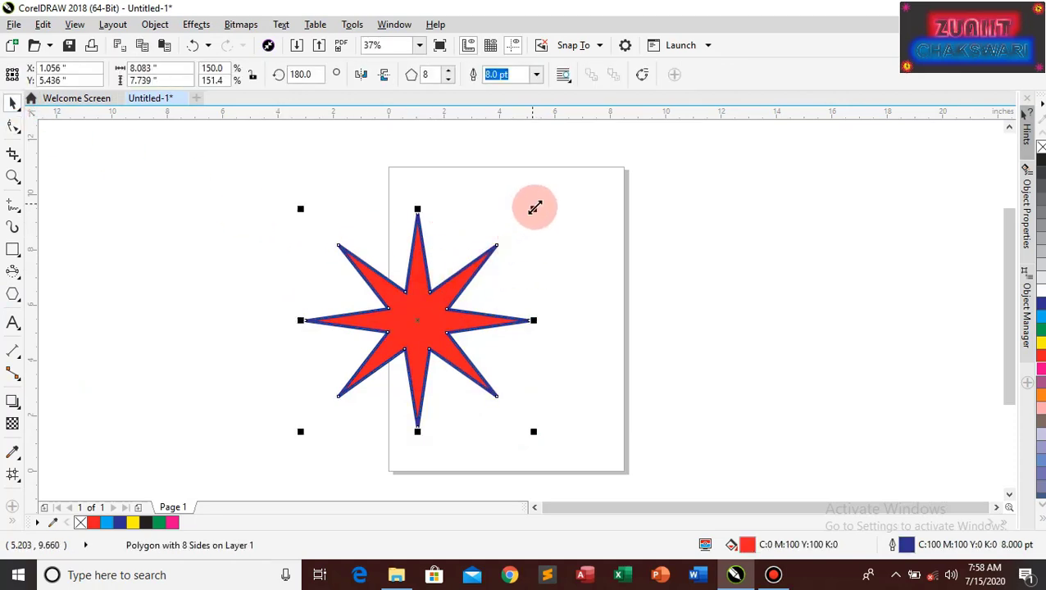
drag(531, 275, 447, 310)
drag(381, 346, 801, 203)
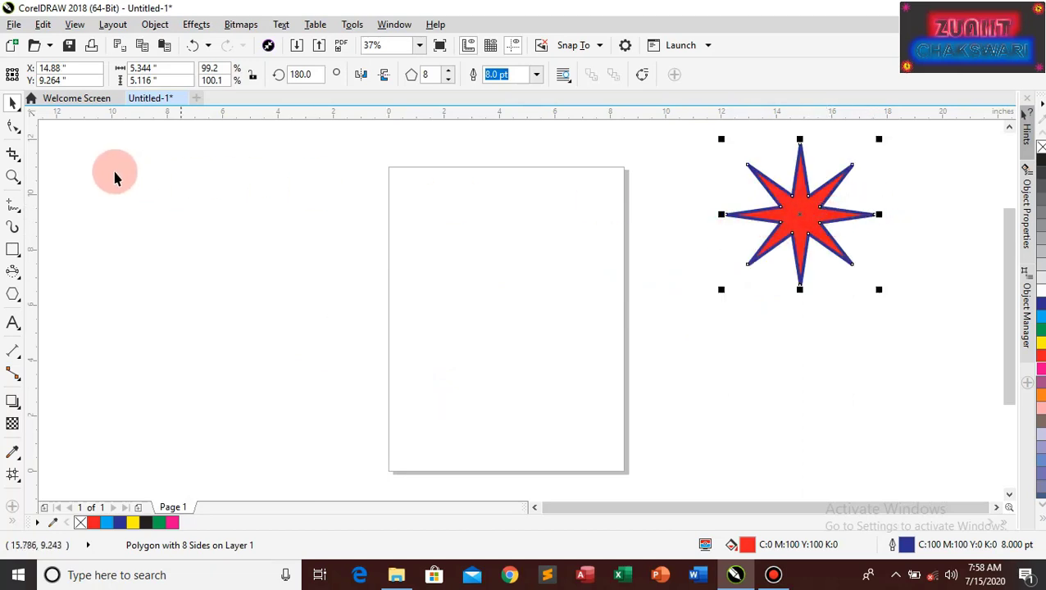
- Pull an inner node across the eight-pointed star's centre to interlace its points, and undo the reshaping
click(14, 125)
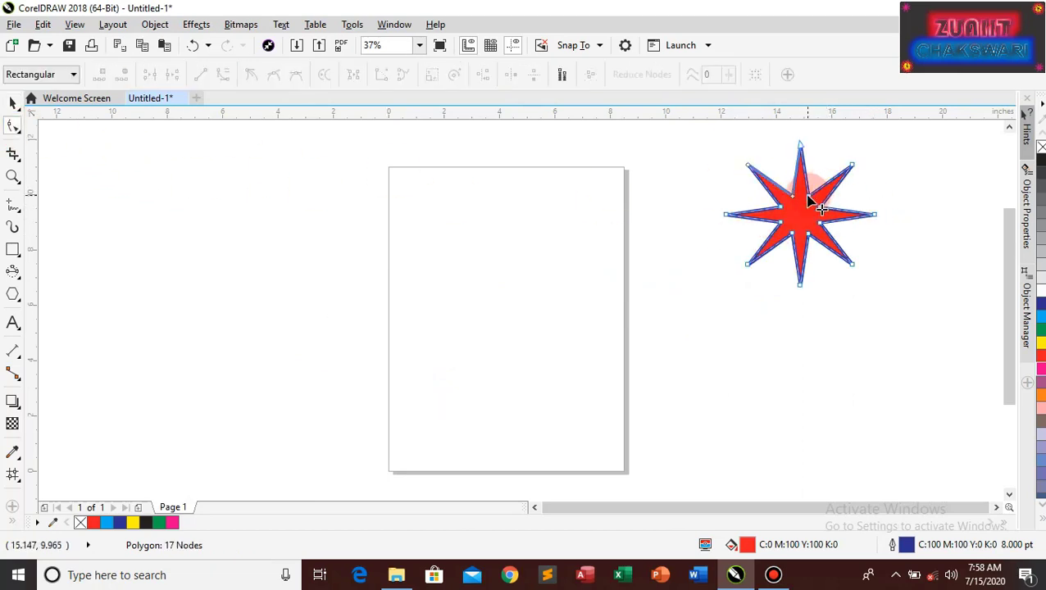
drag(809, 201, 812, 257)
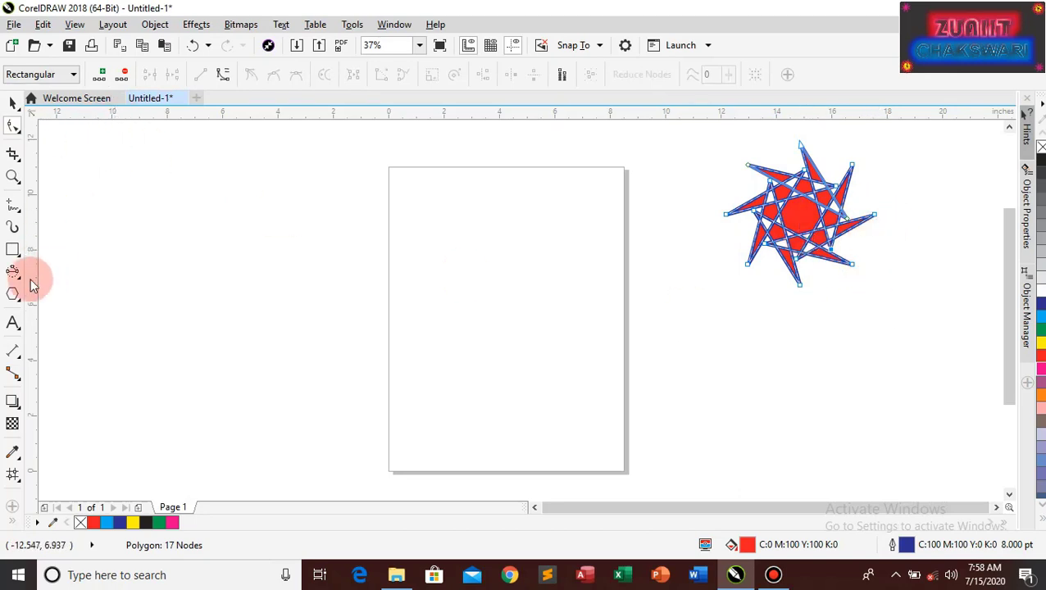
click(22, 304)
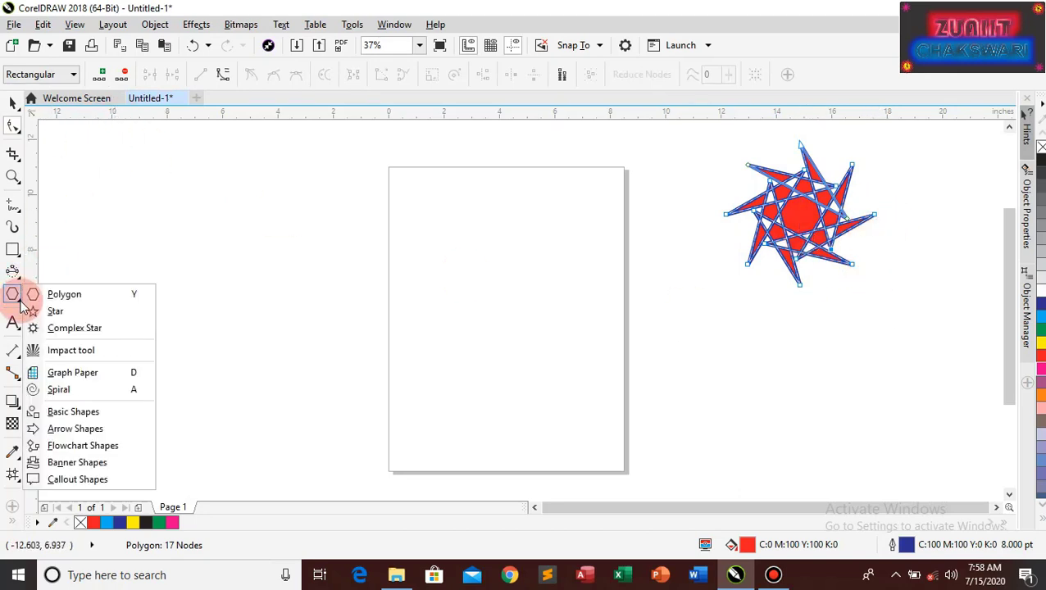
click(56, 312)
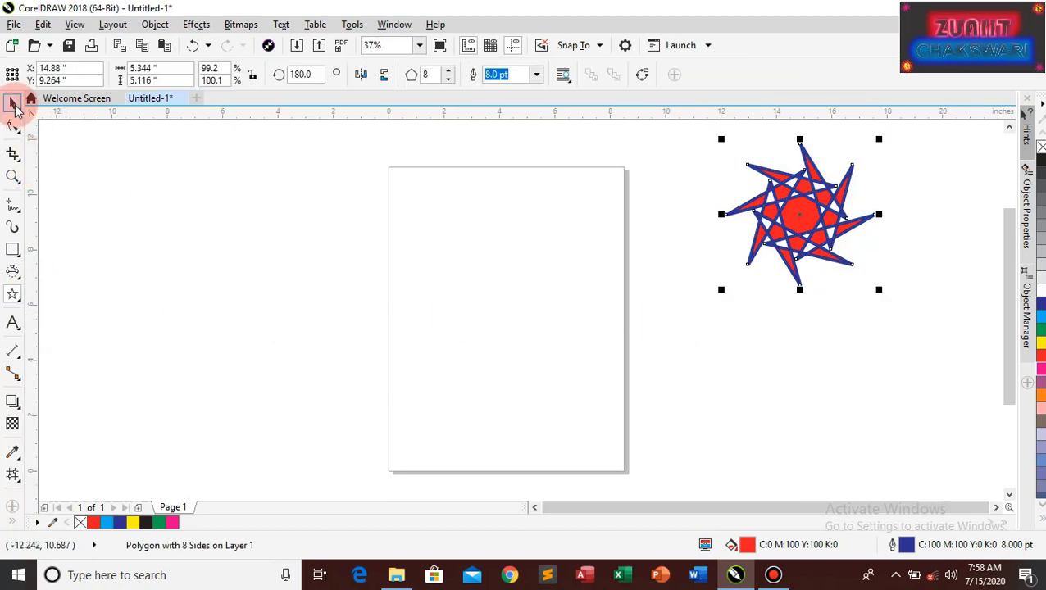
click(256, 335)
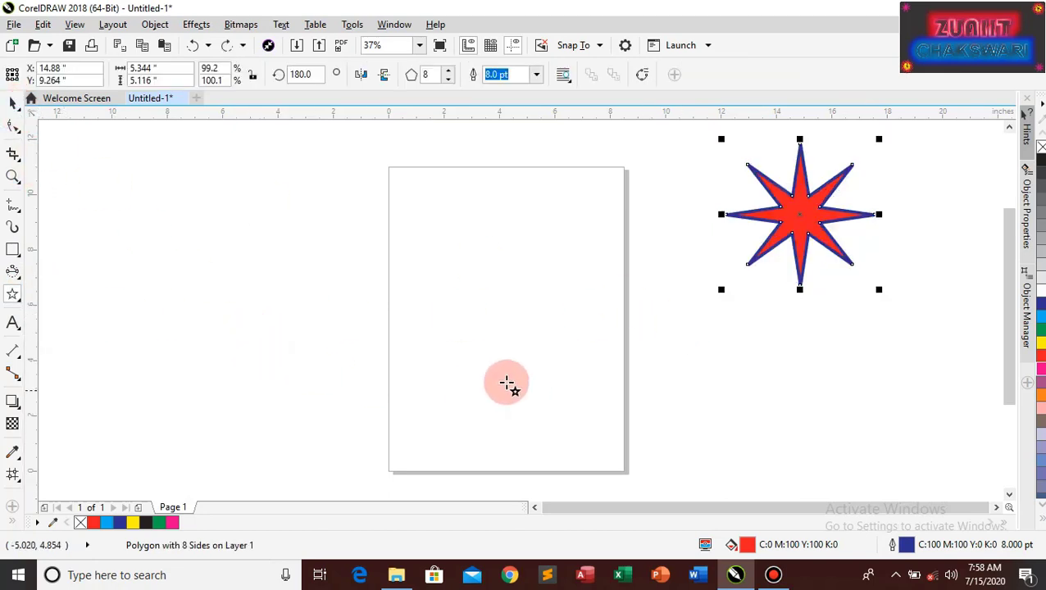
click(609, 338)
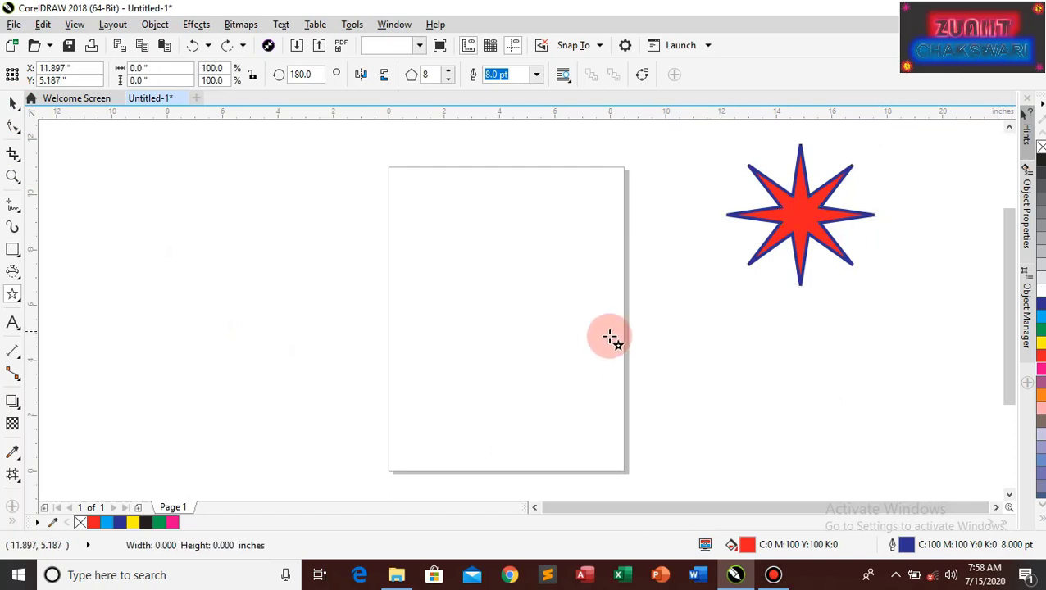
- Draw a five-pointed star about 5.79 by 5.93 inches in the upper half of the page with the Star tool
click(20, 305)
click(64, 310)
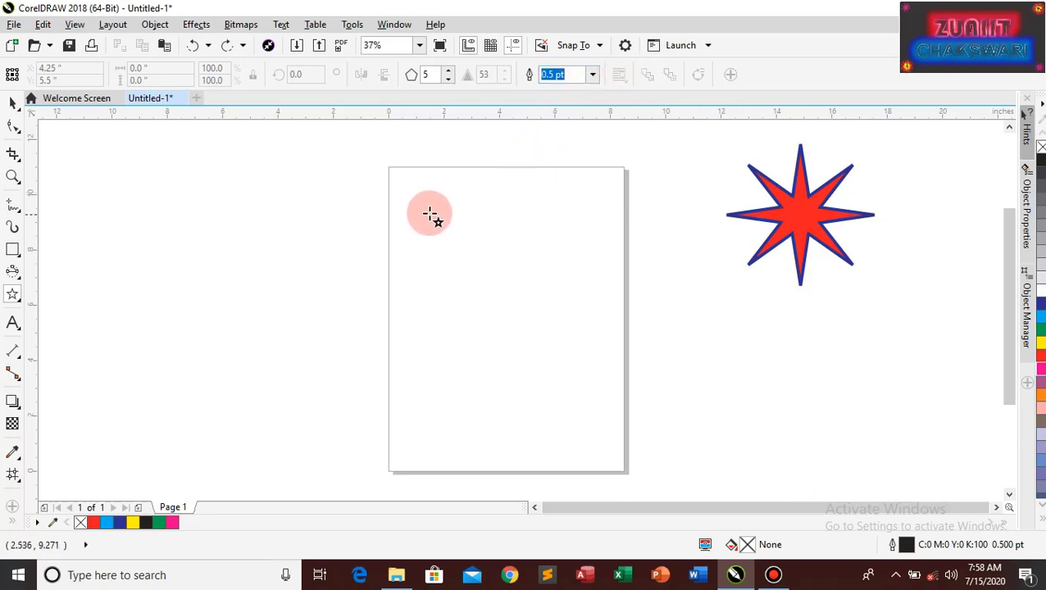
drag(433, 209, 600, 390)
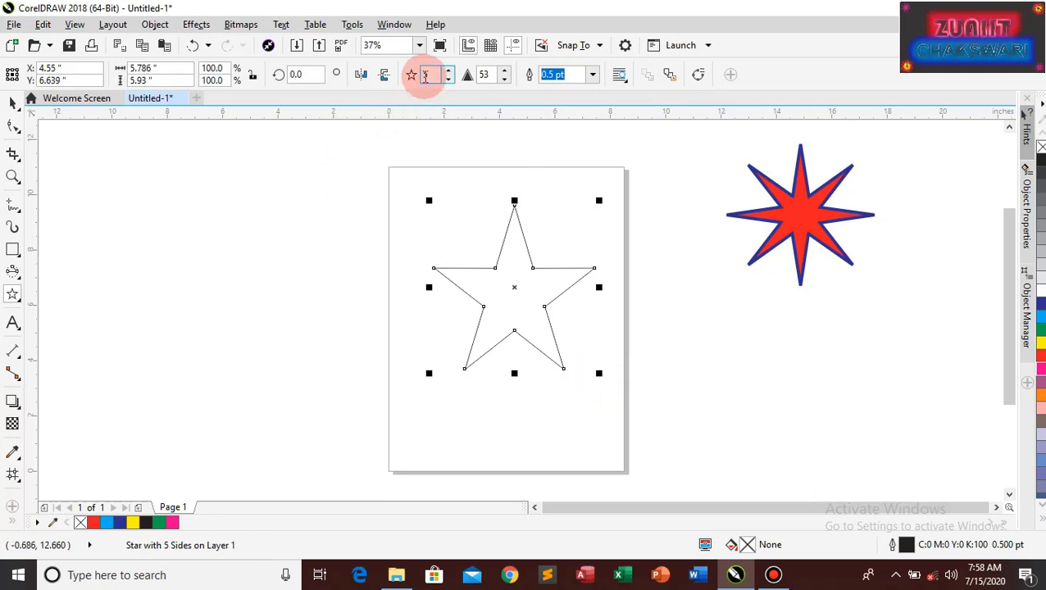
- Increase the new star's number of points to 22 and fill it with magenta
click(449, 72)
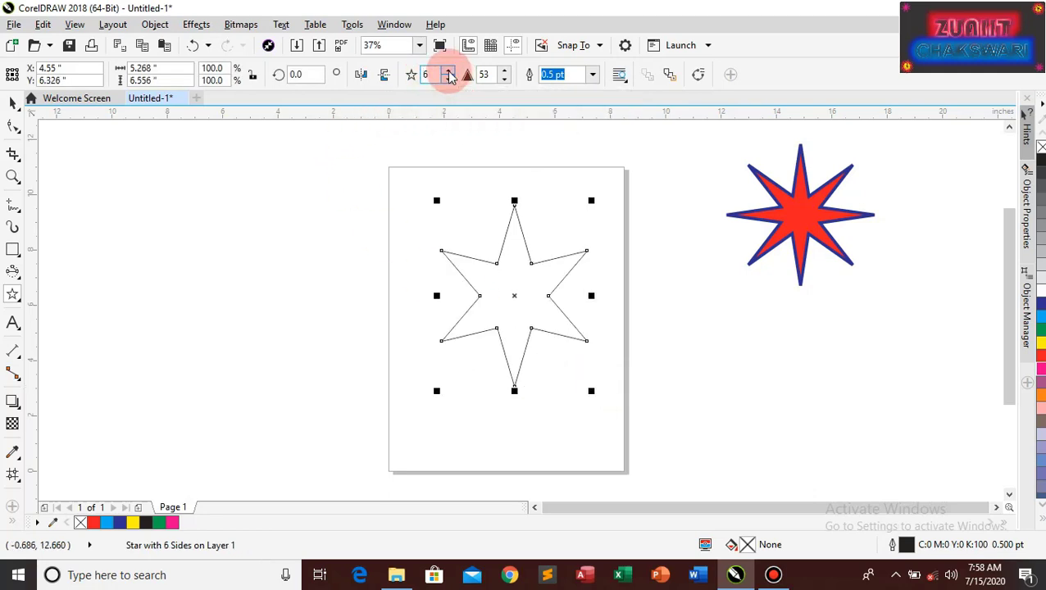
click(449, 72)
click(449, 73)
click(449, 72)
click(450, 73)
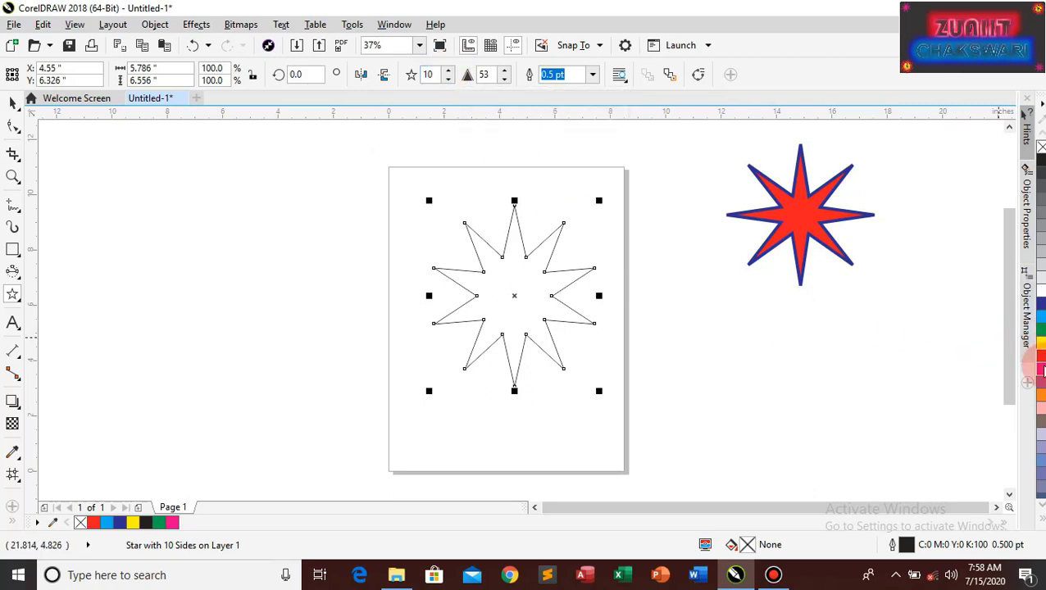
click(1041, 370)
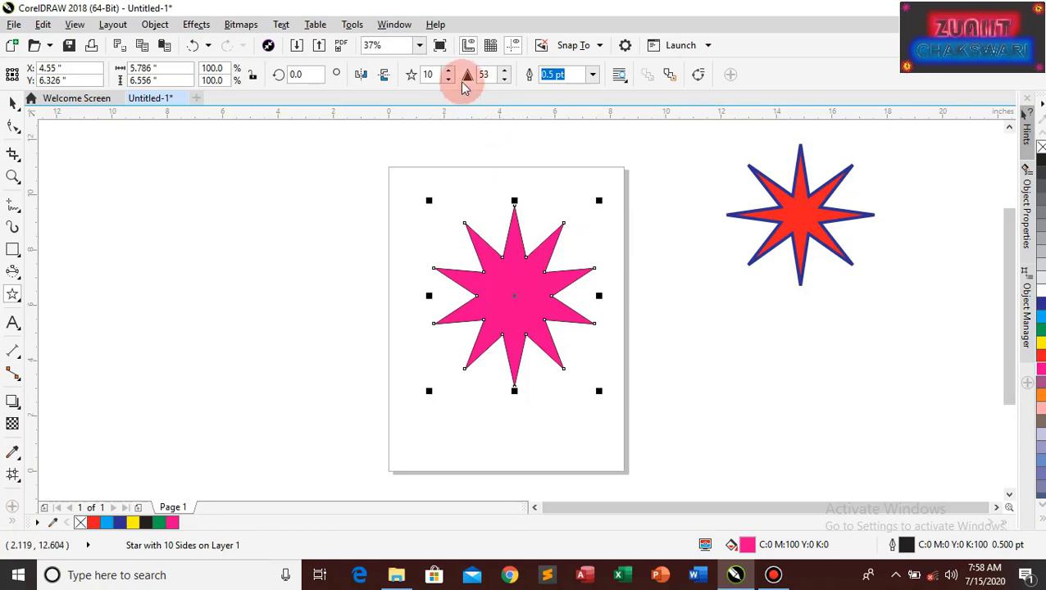
click(450, 73)
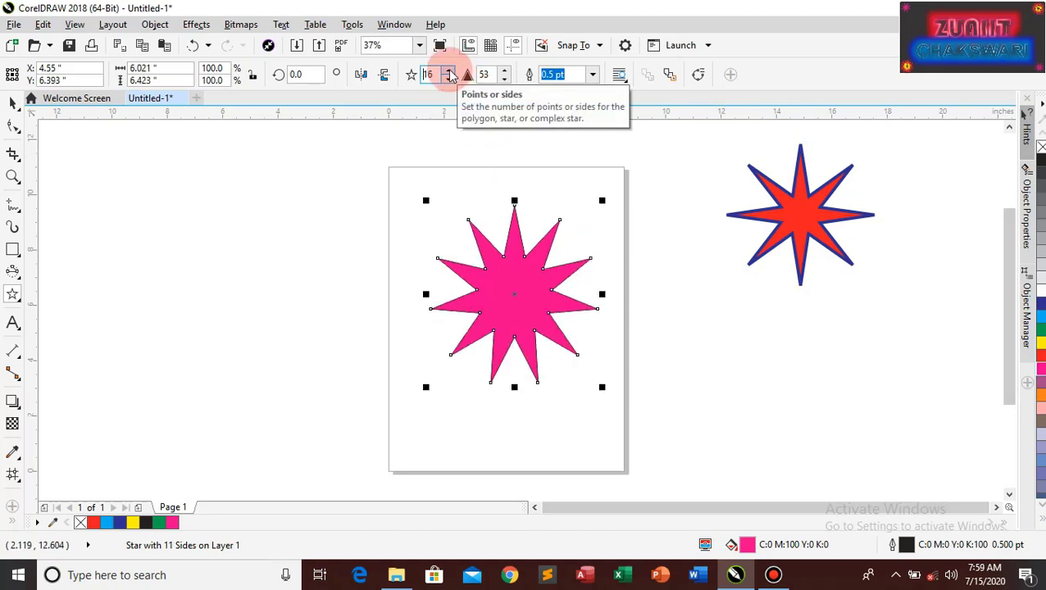
click(450, 72)
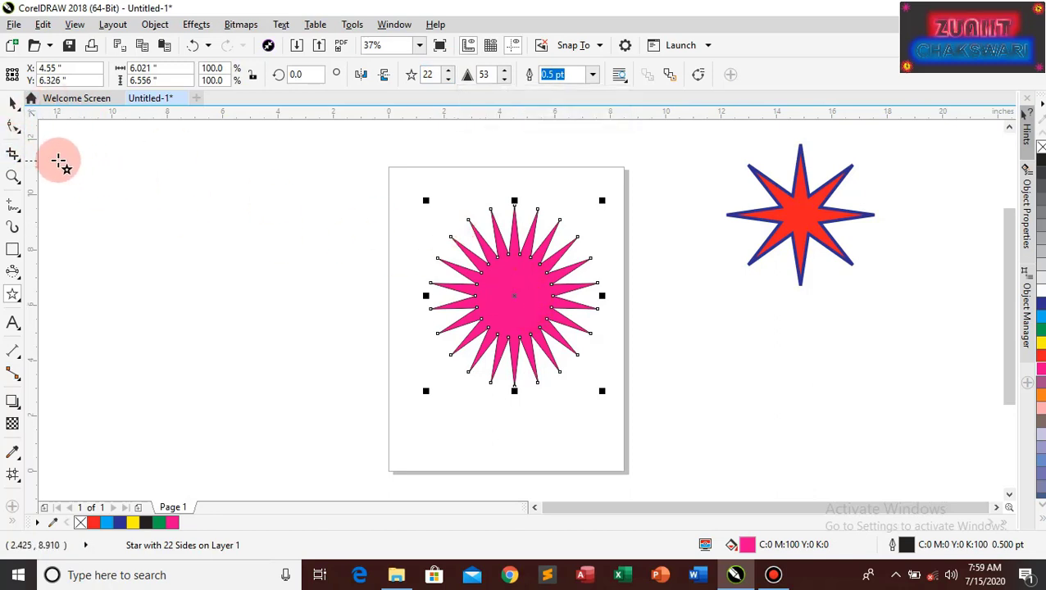
- Pull the star's inner nodes outward until it is nearly round, and back inward to moderately deep points
click(16, 129)
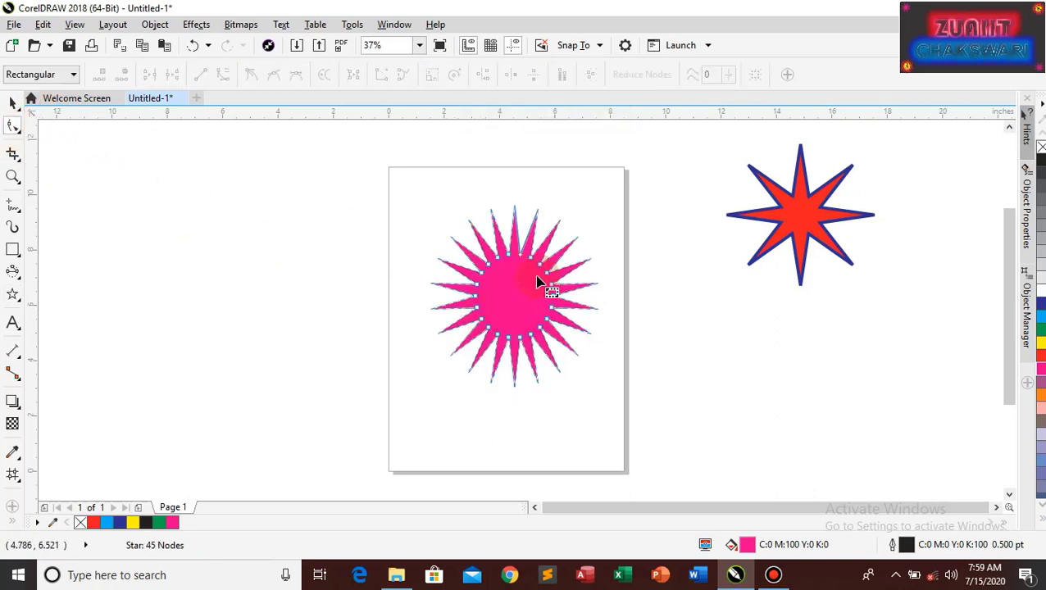
drag(530, 260, 625, 174)
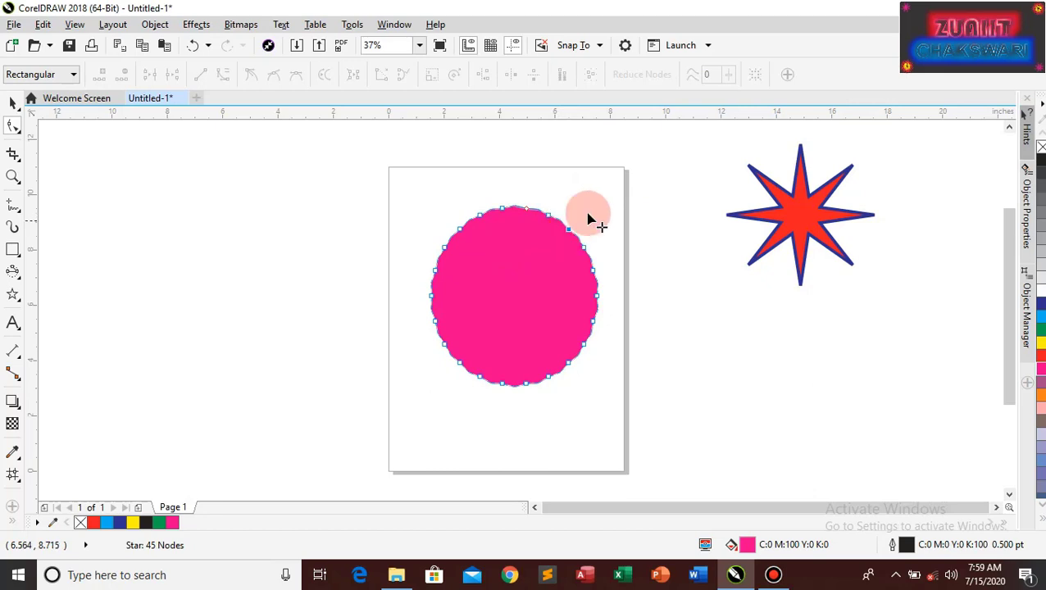
drag(589, 219, 528, 252)
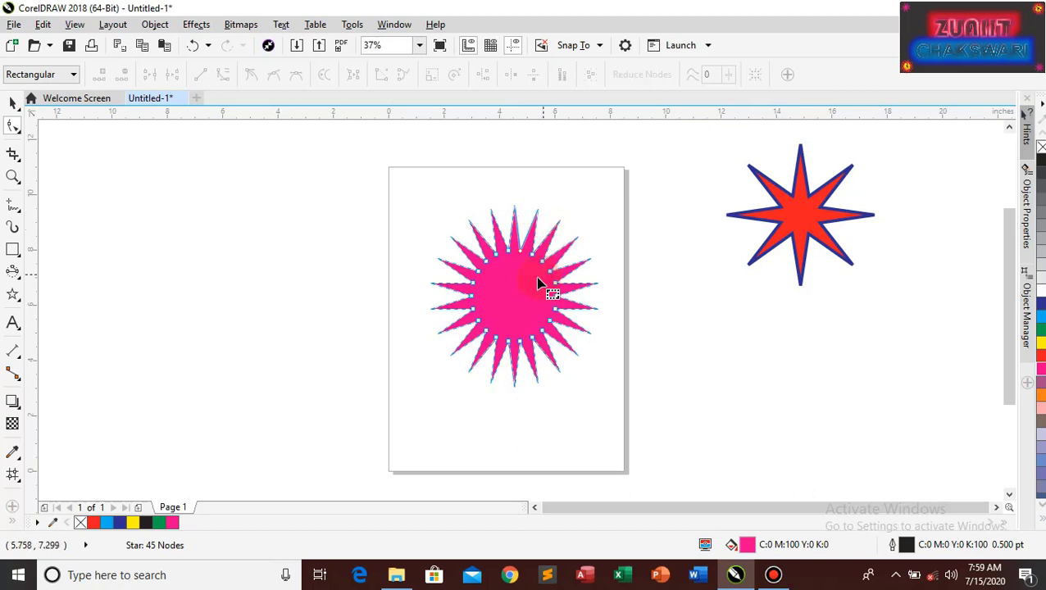
mouse_move(520, 257)
mouse_down()
mouse_move(518, 292)
mouse_move(554, 170)
mouse_move(521, 262)
mouse_move(523, 280)
mouse_move(551, 298)
mouse_move(509, 271)
mouse_move(517, 277)
mouse_move(530, 250)
mouse_up()
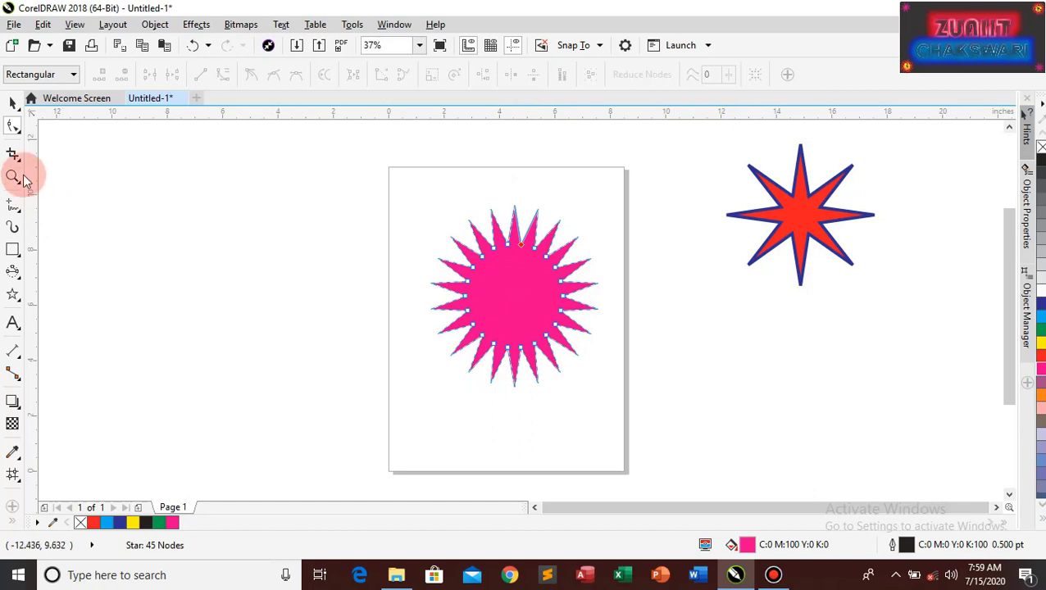
- Select the magenta star and raise its sharpness to 77
click(12, 102)
key(space)
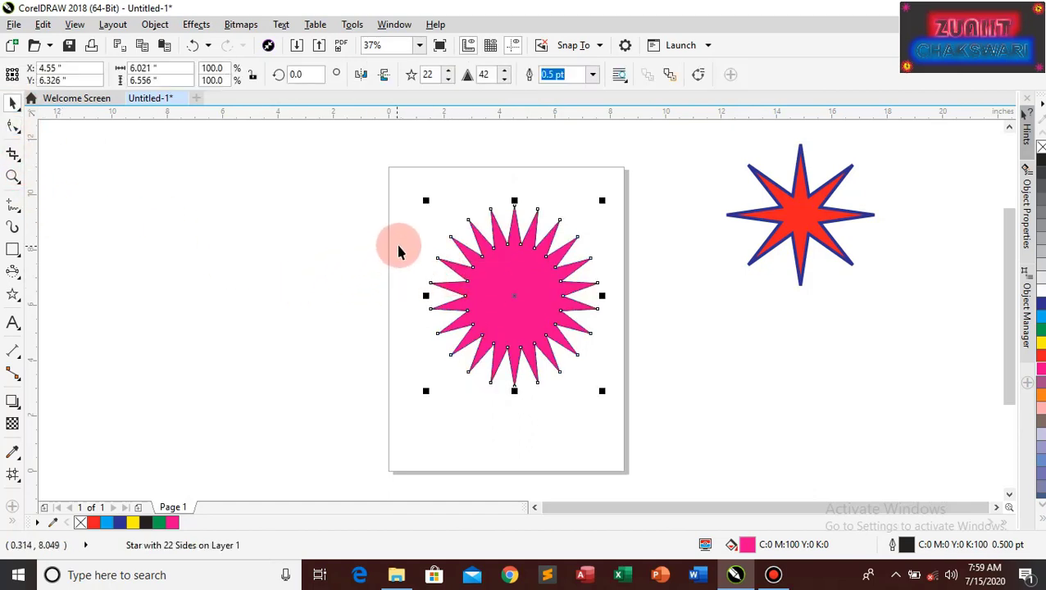
click(506, 71)
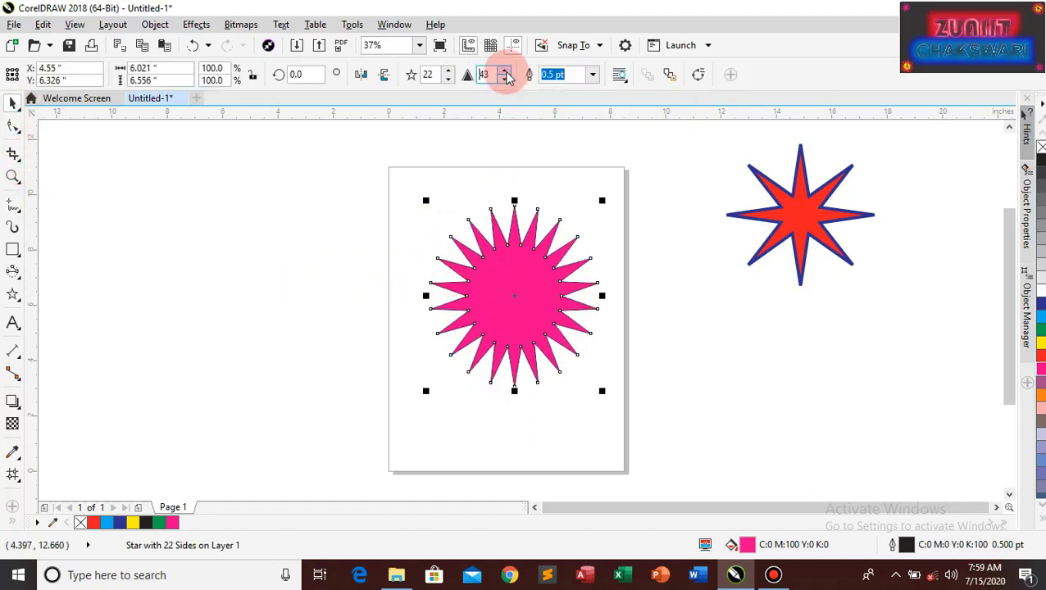
click(505, 71)
click(506, 72)
click(506, 72)
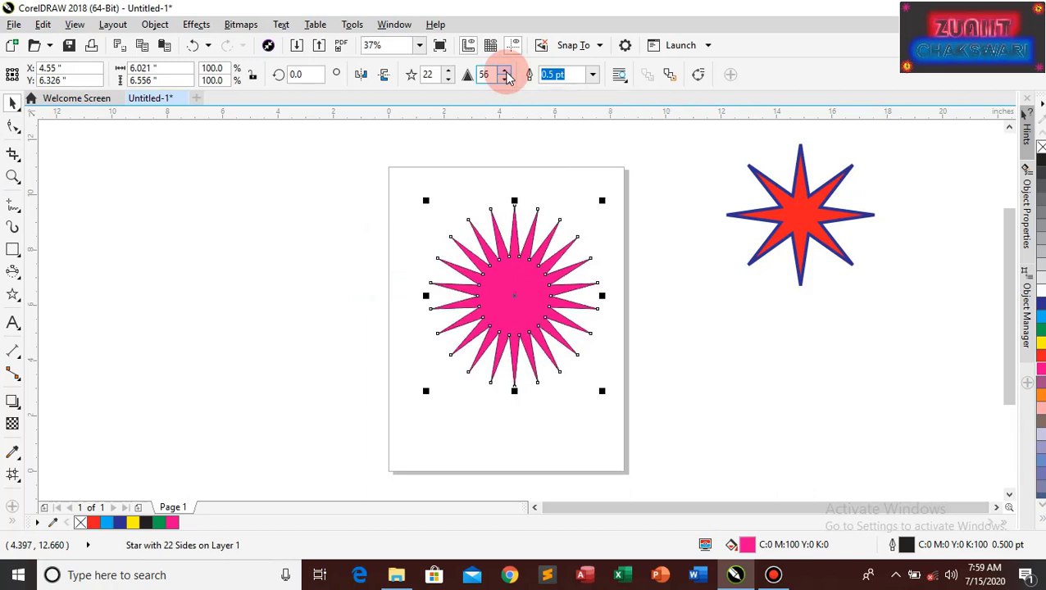
click(505, 72)
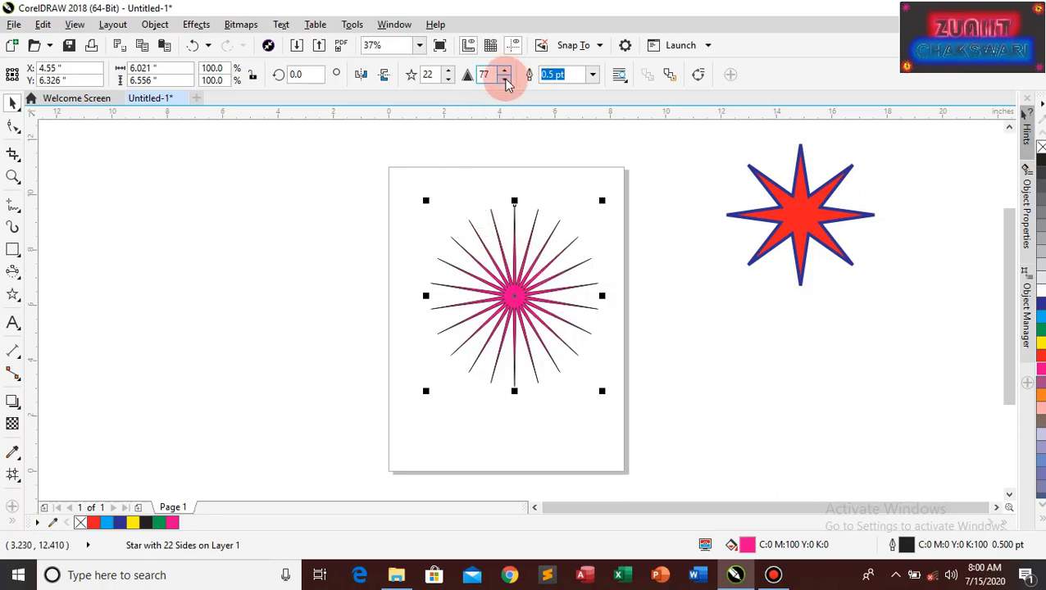
- Lower the magenta star's sharpness to 50
click(505, 80)
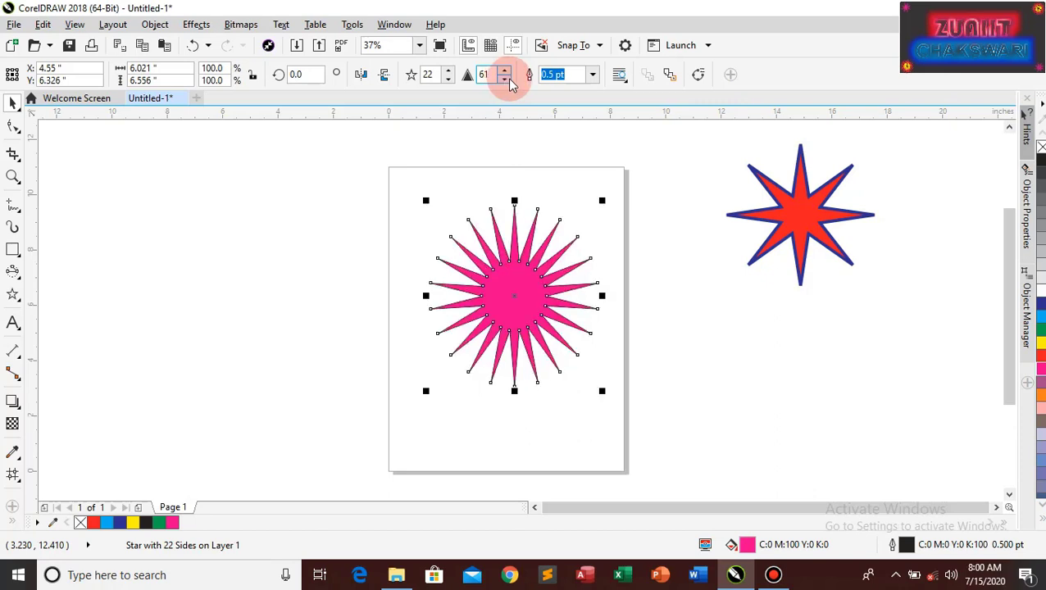
click(505, 80)
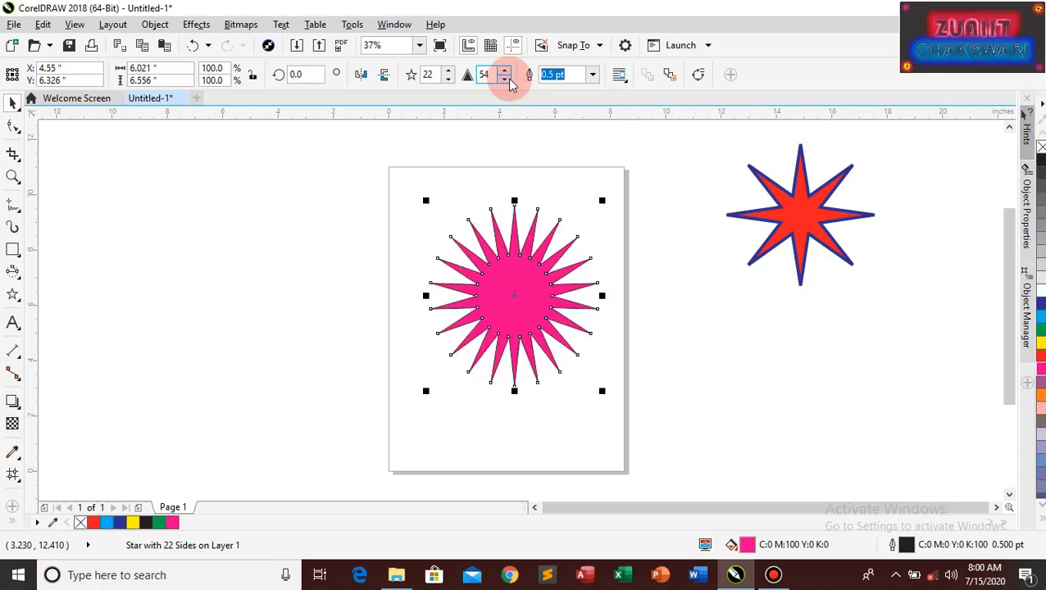
click(505, 80)
click(505, 80)
click(505, 80)
click(505, 79)
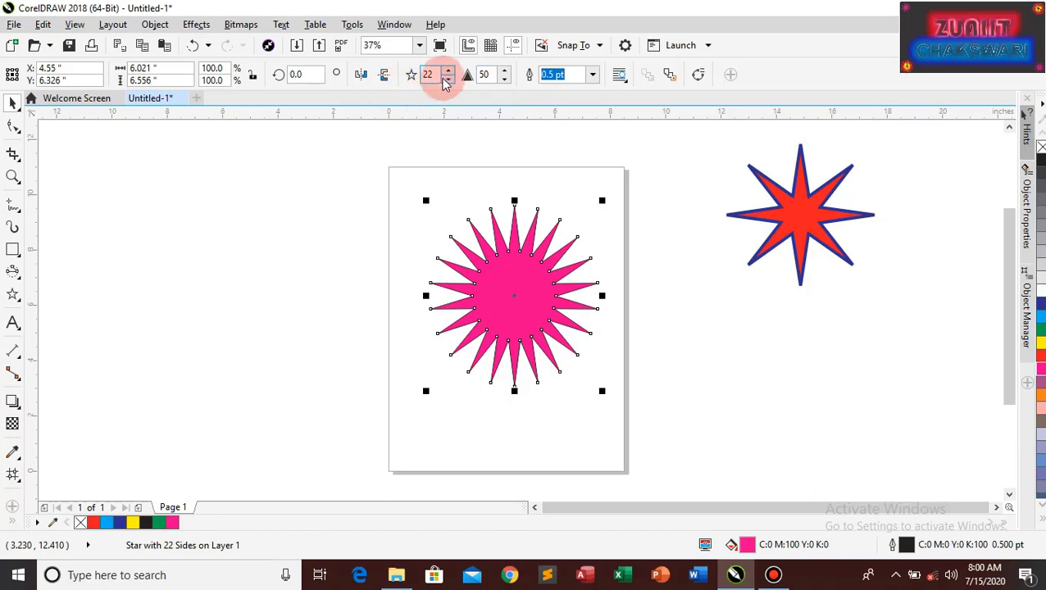
- Increase the magenta star's number of points to 50
click(450, 71)
click(449, 71)
click(450, 71)
click(449, 71)
click(449, 71)
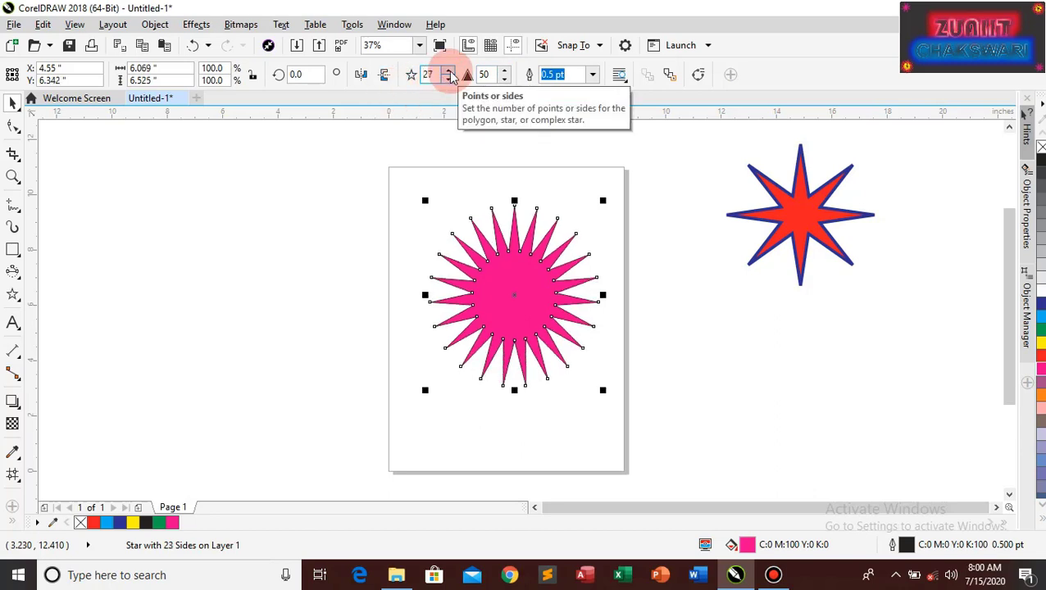
click(450, 72)
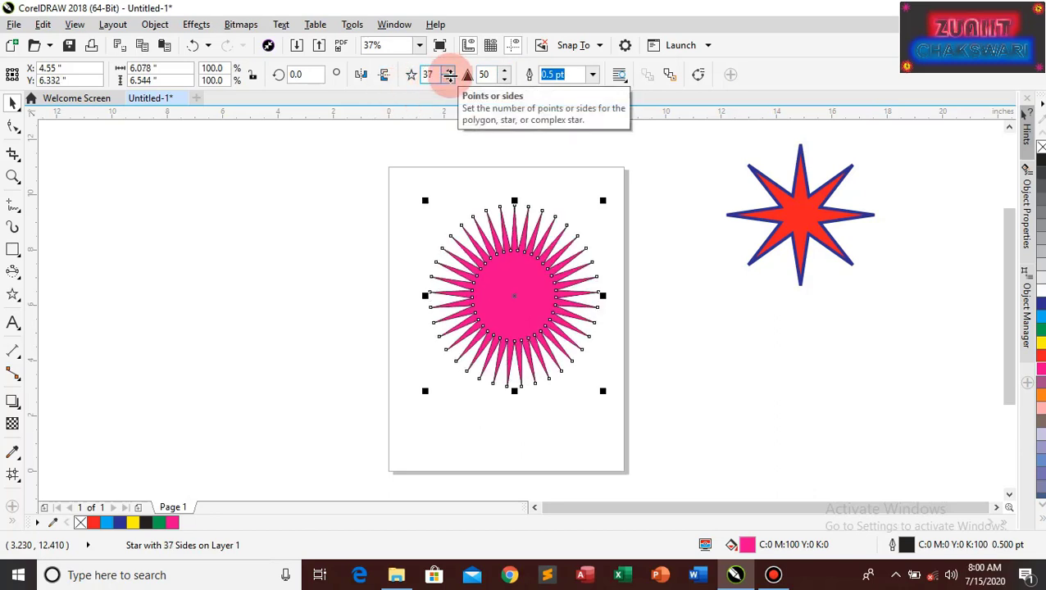
click(450, 72)
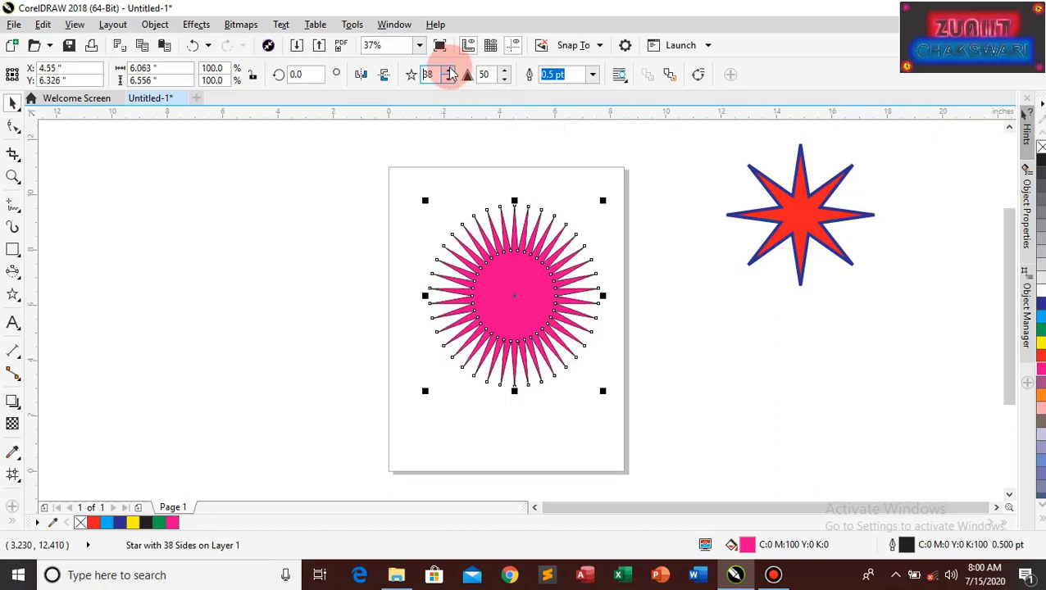
click(450, 72)
click(450, 72)
click(451, 72)
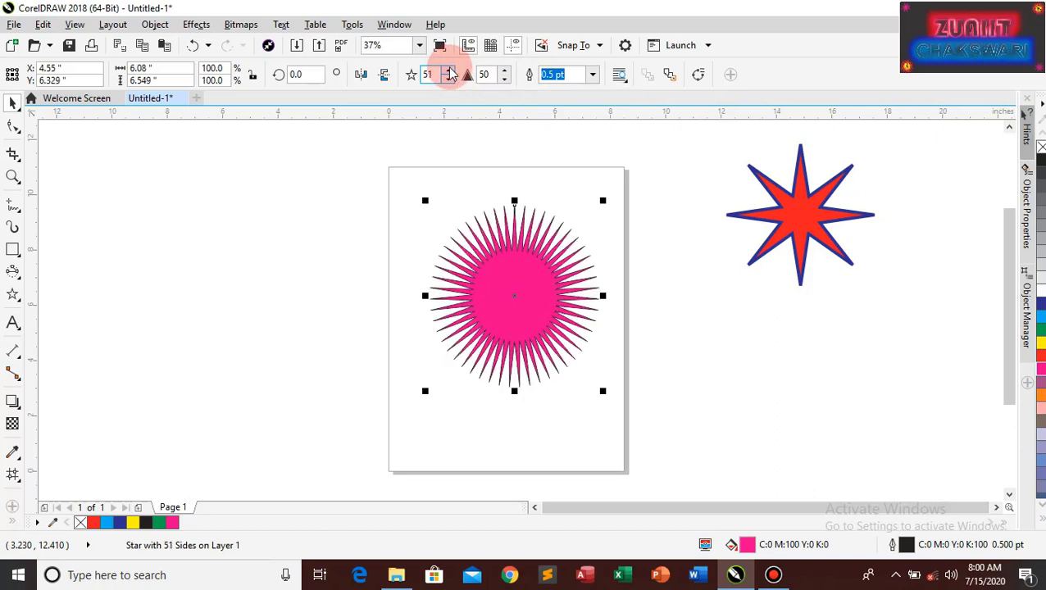
click(448, 81)
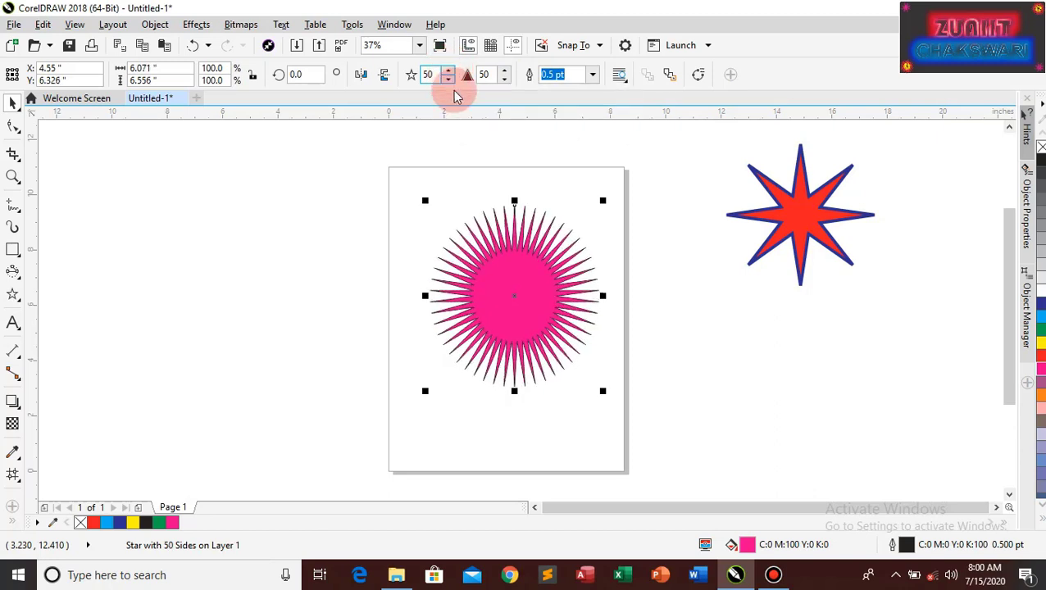
- Place a copy of the magenta star beside the page below the red star, and reduce the original's number of points to 25
drag(520, 303, 808, 358)
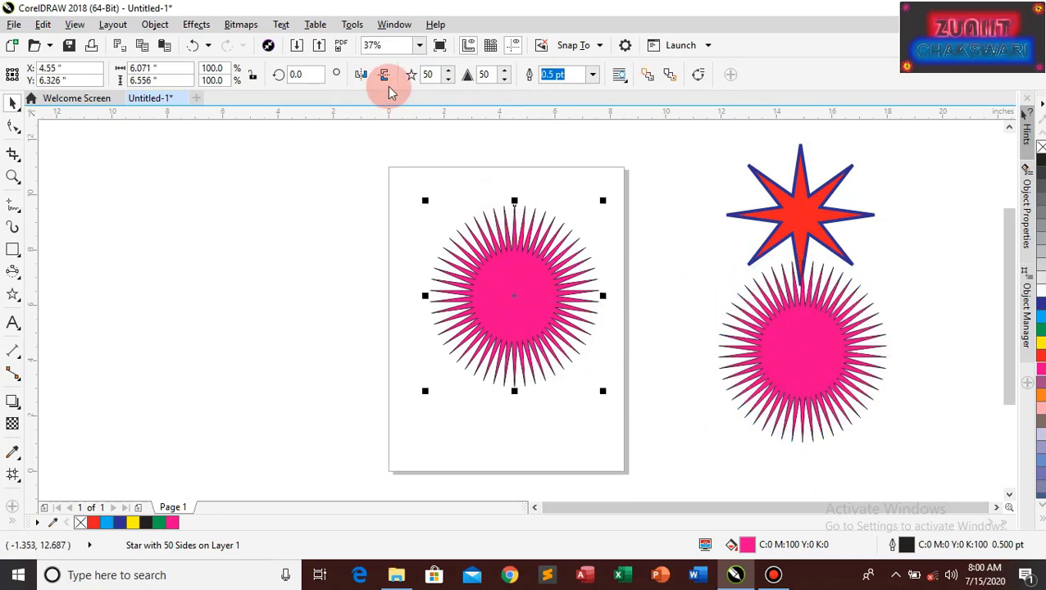
click(448, 80)
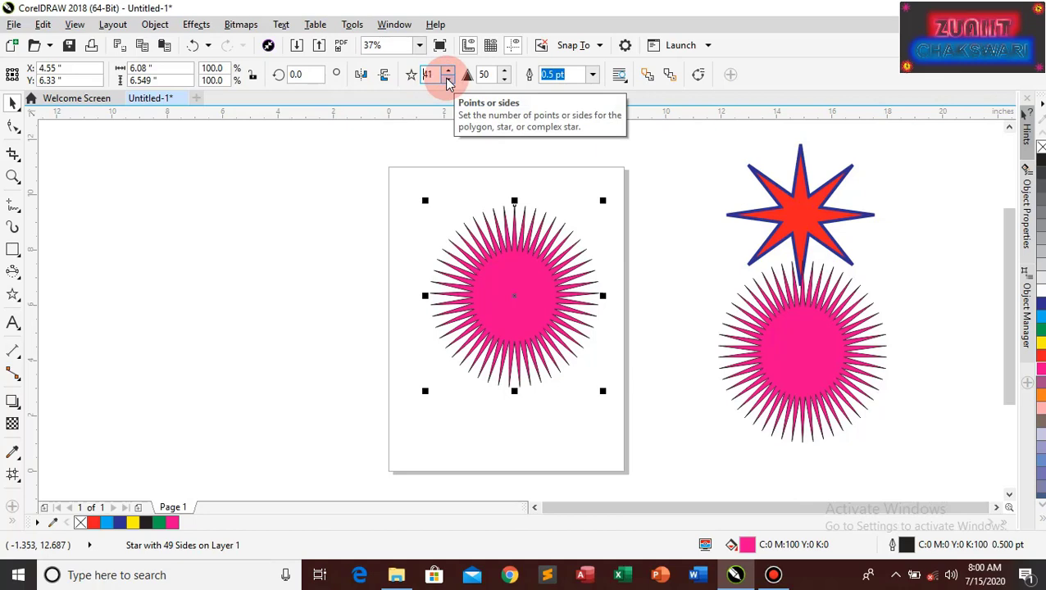
click(449, 81)
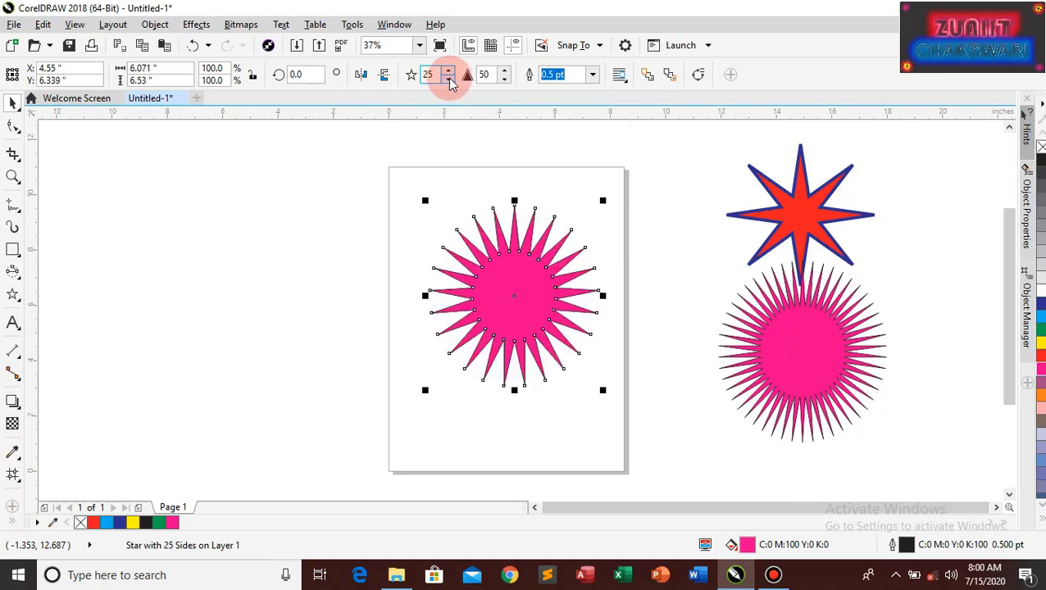
- Place a copy of the 25-point star to the upper left of the page and reduce its number of points to 3
drag(514, 293, 234, 201)
click(441, 74)
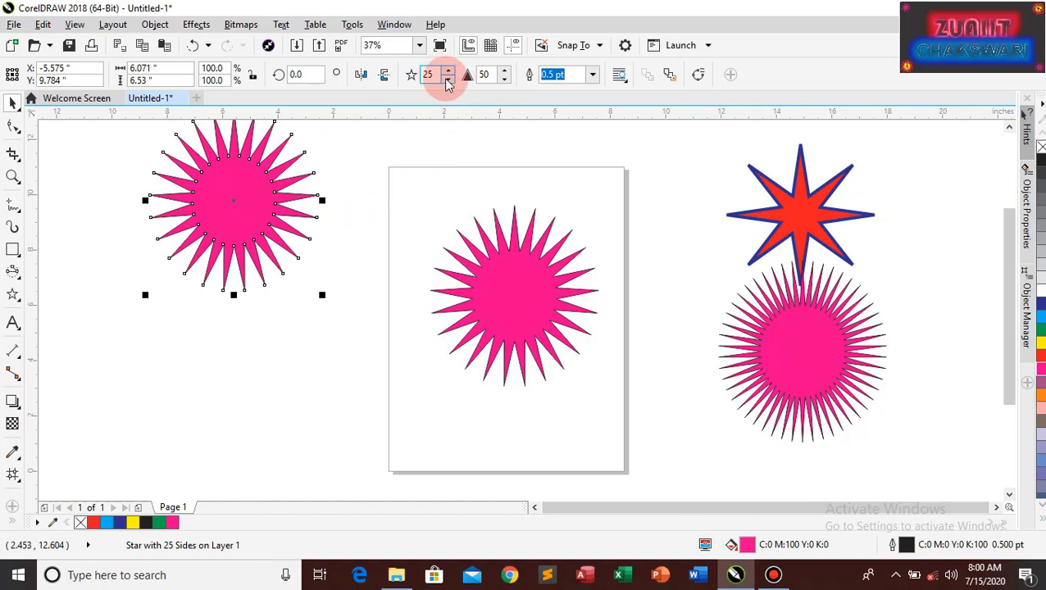
click(449, 81)
click(449, 80)
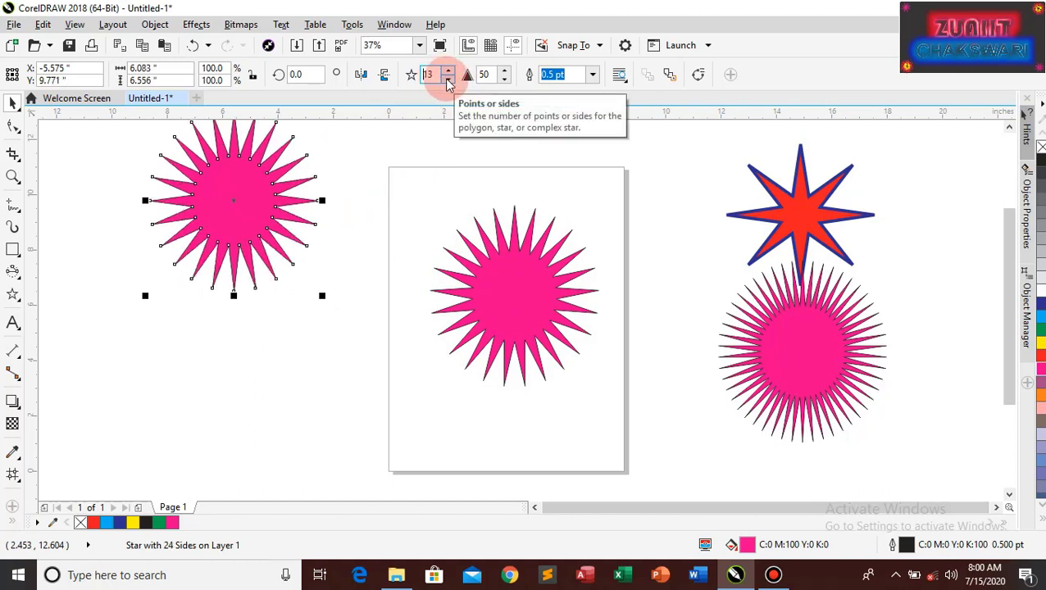
click(448, 81)
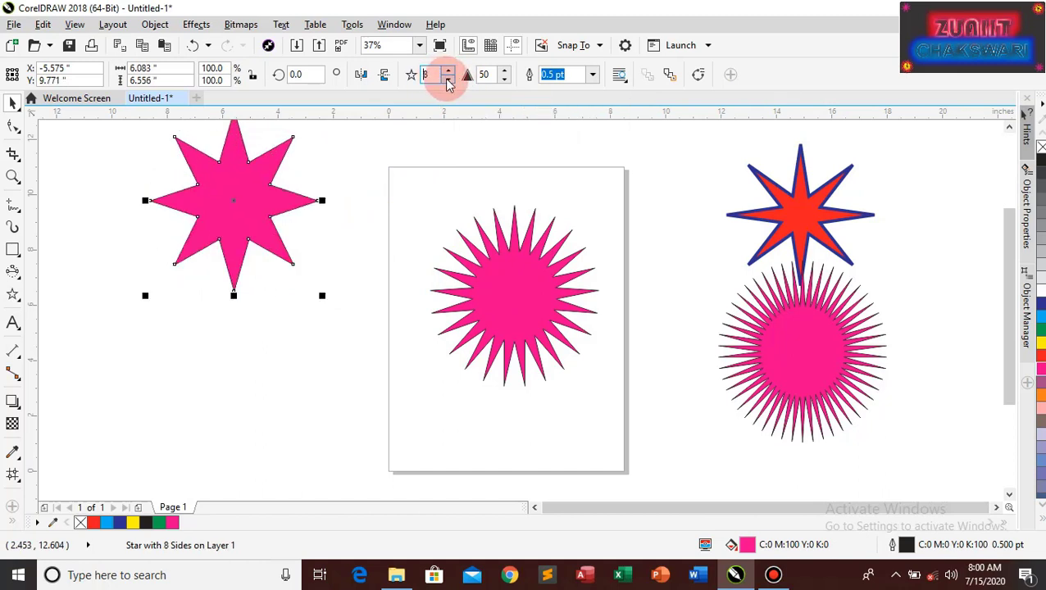
click(449, 80)
click(448, 80)
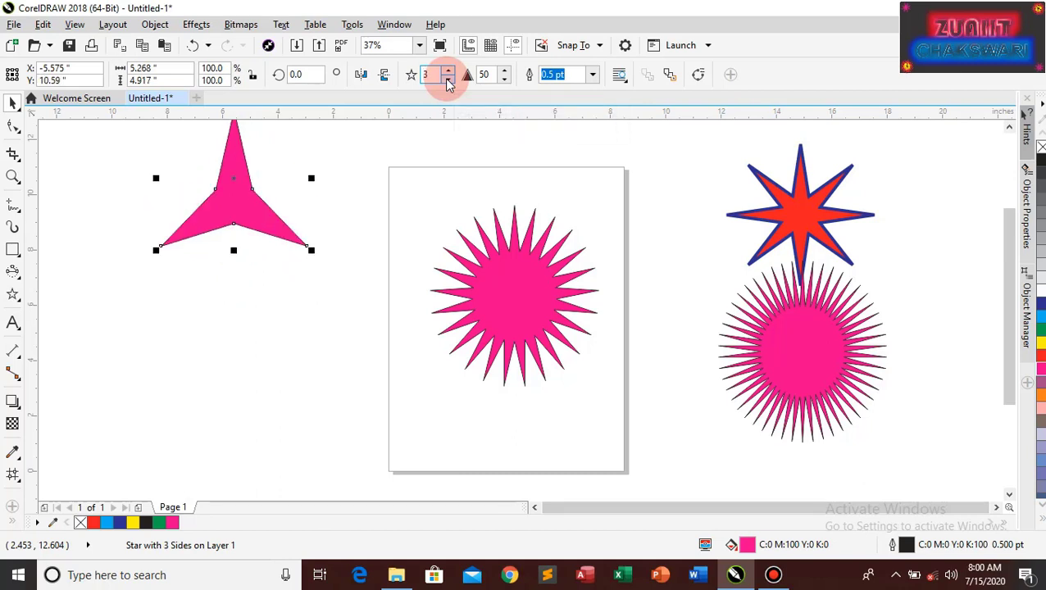
- Try moving the three-pointed star closer to the page and pulling its inner nodes outward with the Shape tool, and undo both changes
click(226, 237)
drag(261, 212, 317, 301)
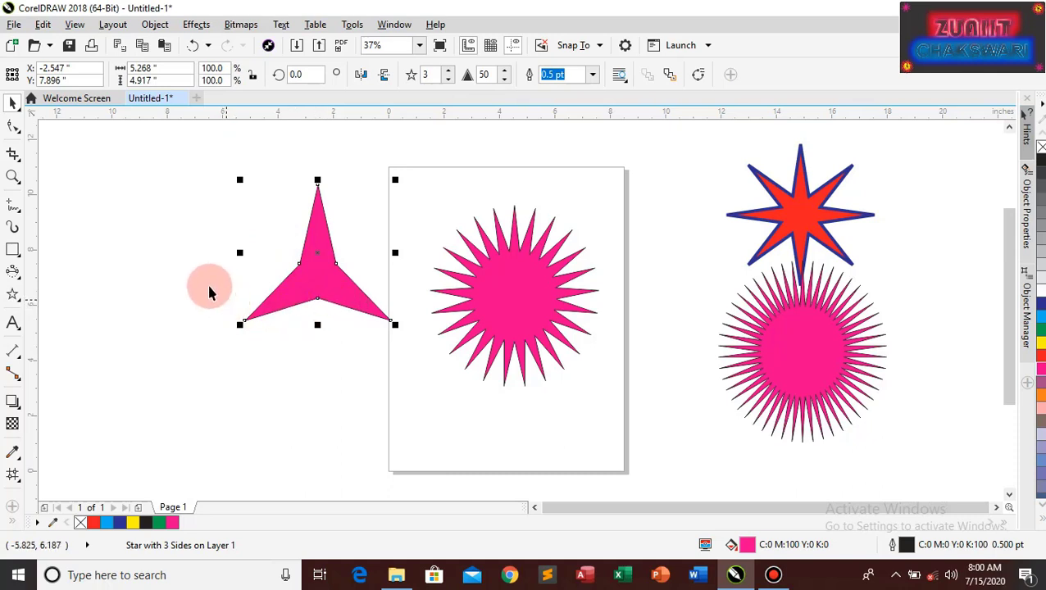
click(13, 127)
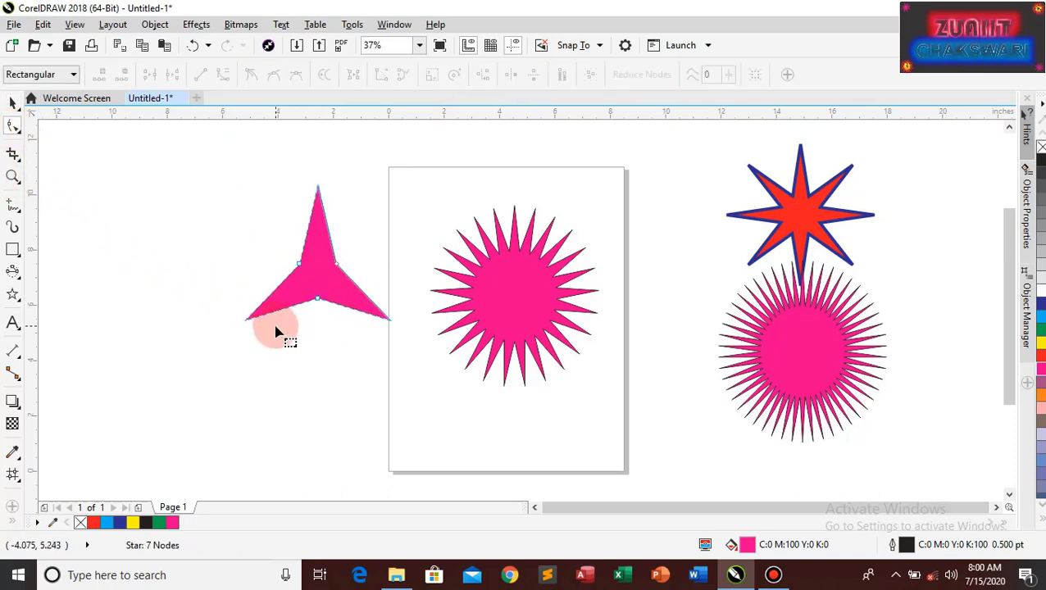
drag(207, 174, 400, 358)
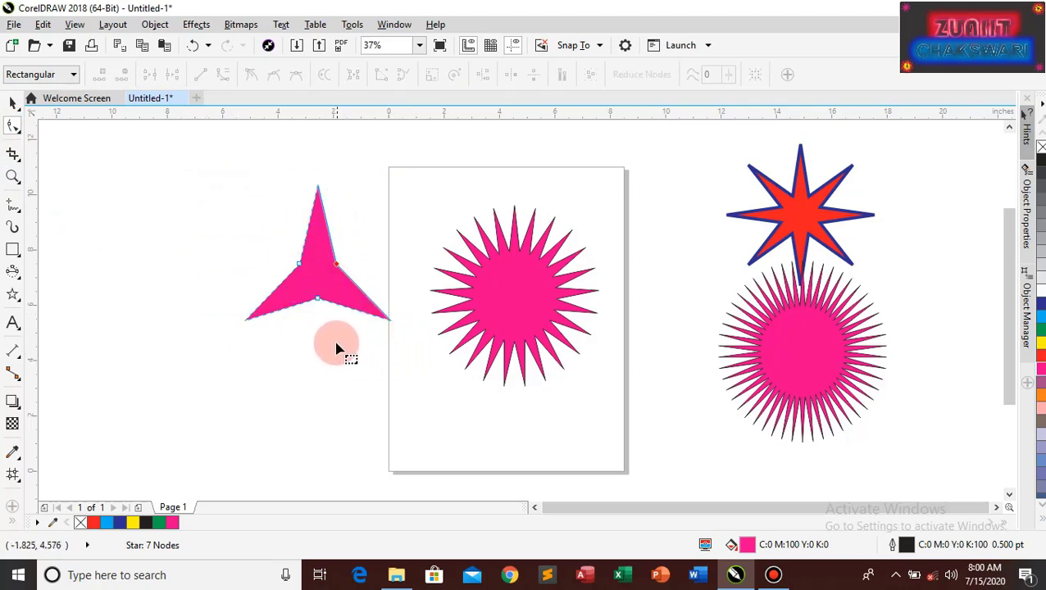
drag(335, 266, 363, 263)
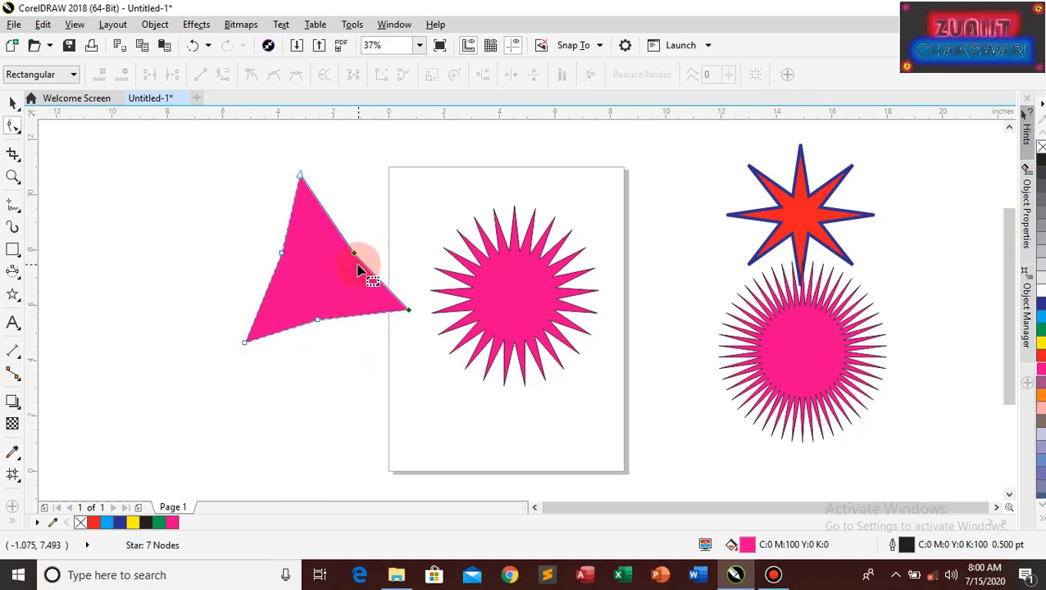
key(ctrl+z)
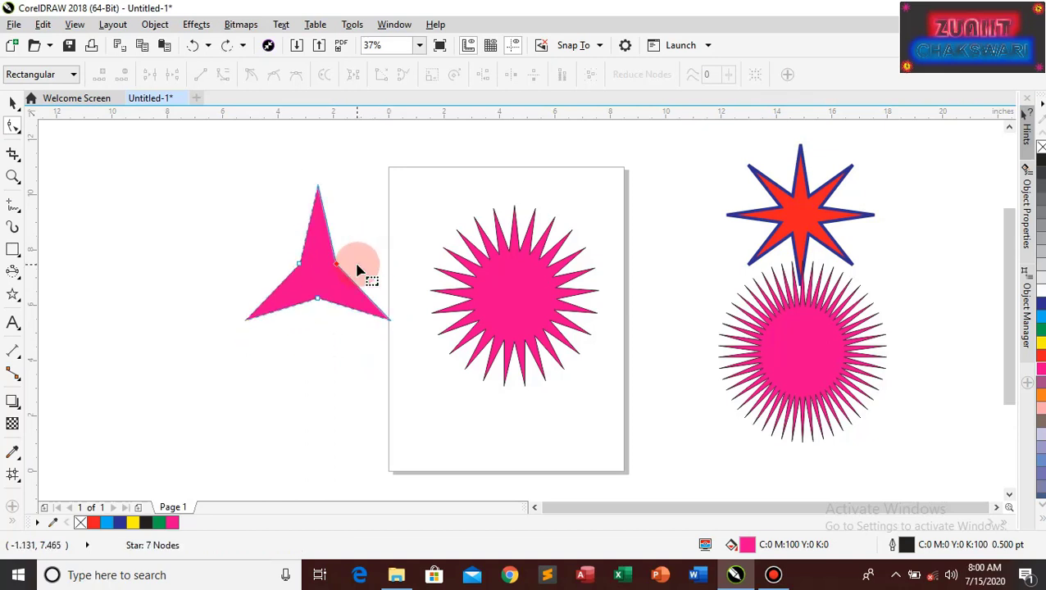
key(ctrl+z)
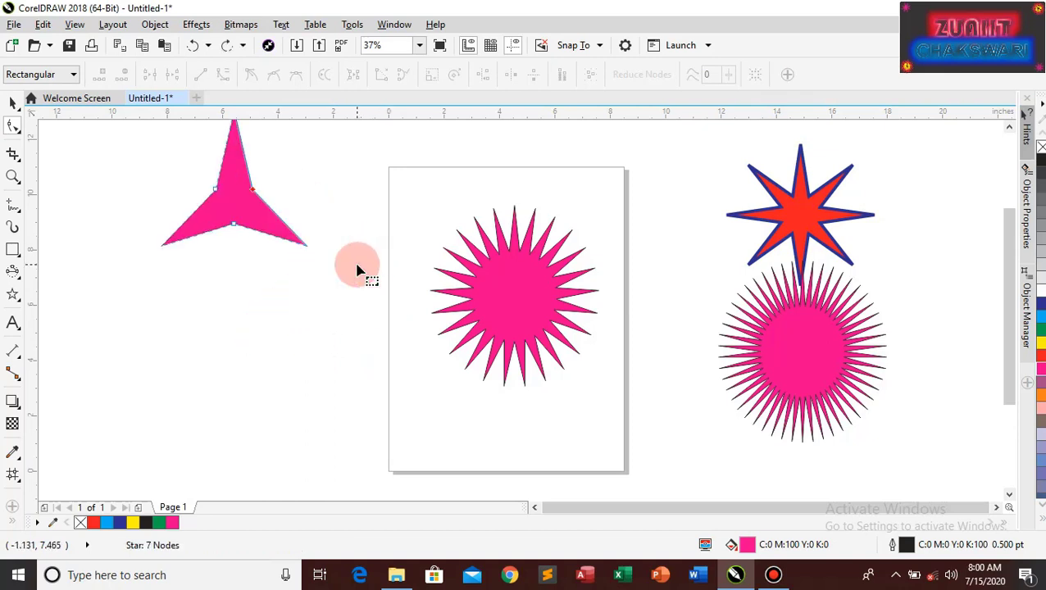
- Select the red eight-pointed star and move it to the page's upper right corner
click(14, 109)
click(806, 204)
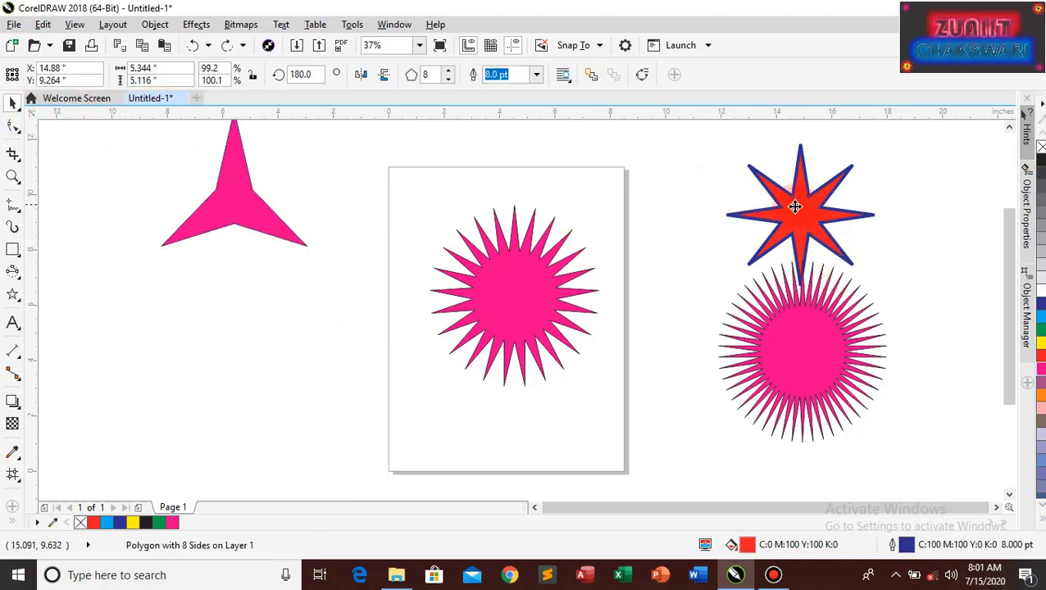
drag(795, 207, 668, 208)
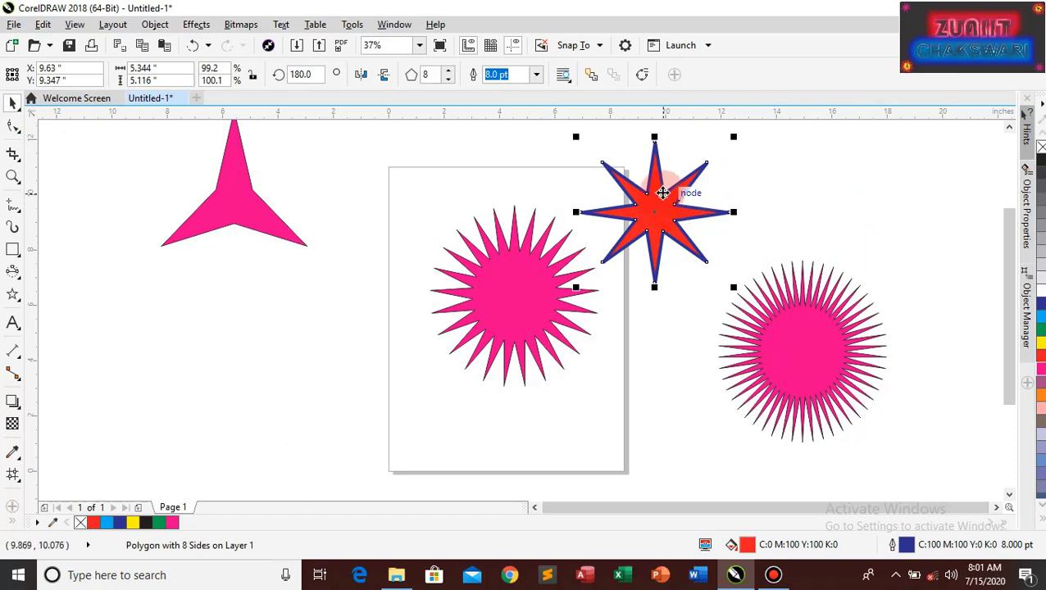
- Twist the red star's inner nodes with the Shape tool and convert the star to curves
click(12, 126)
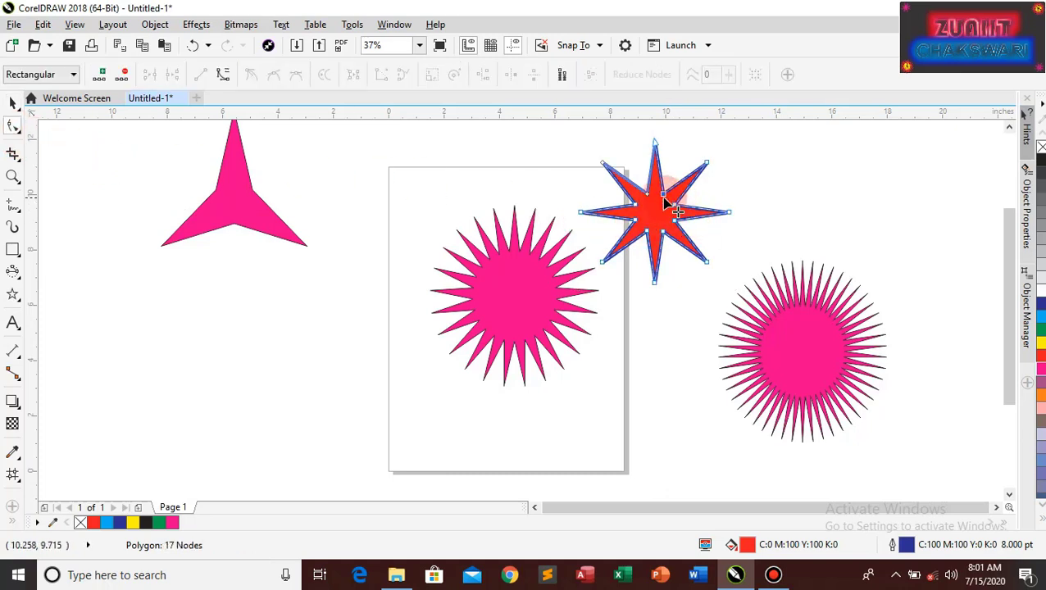
drag(665, 195, 666, 253)
key(ctrl+q)
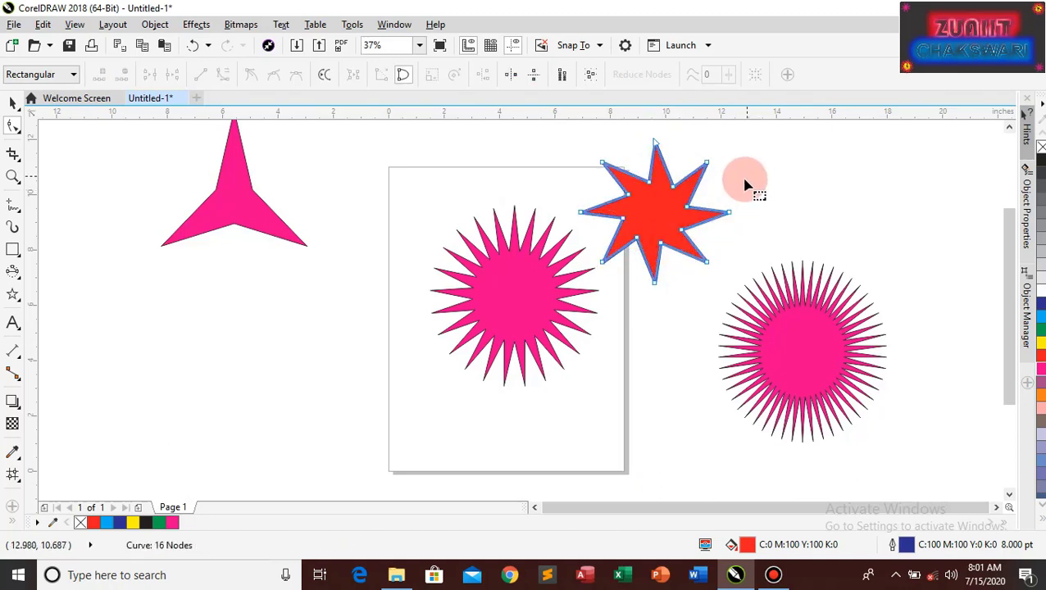
- Pull individual tips and an inner node of the red curve far outward to distort it irregularly
drag(710, 165, 778, 146)
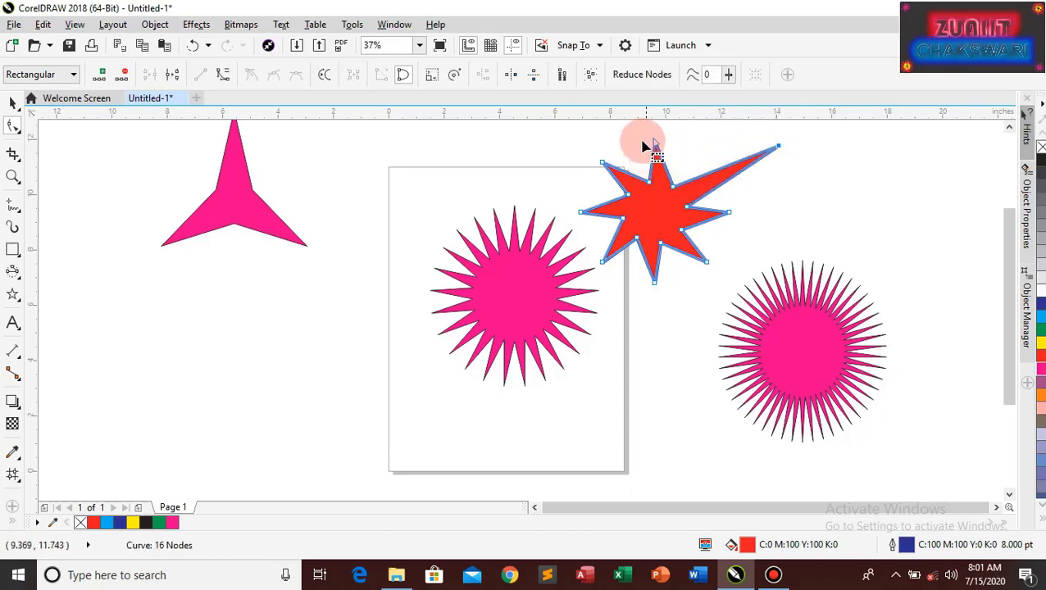
click(653, 143)
drag(656, 144, 817, 338)
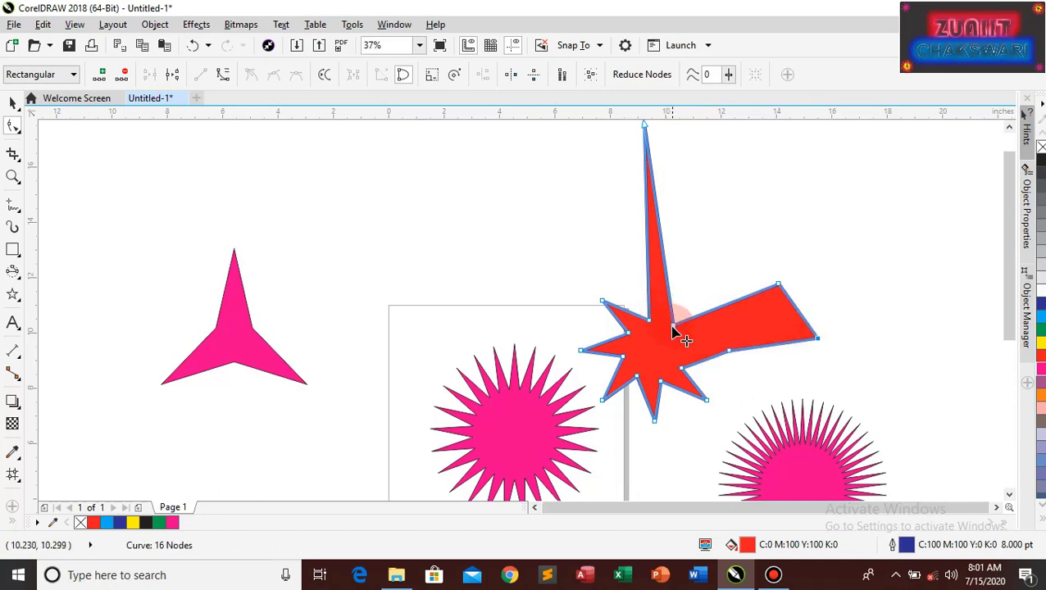
drag(673, 331, 752, 246)
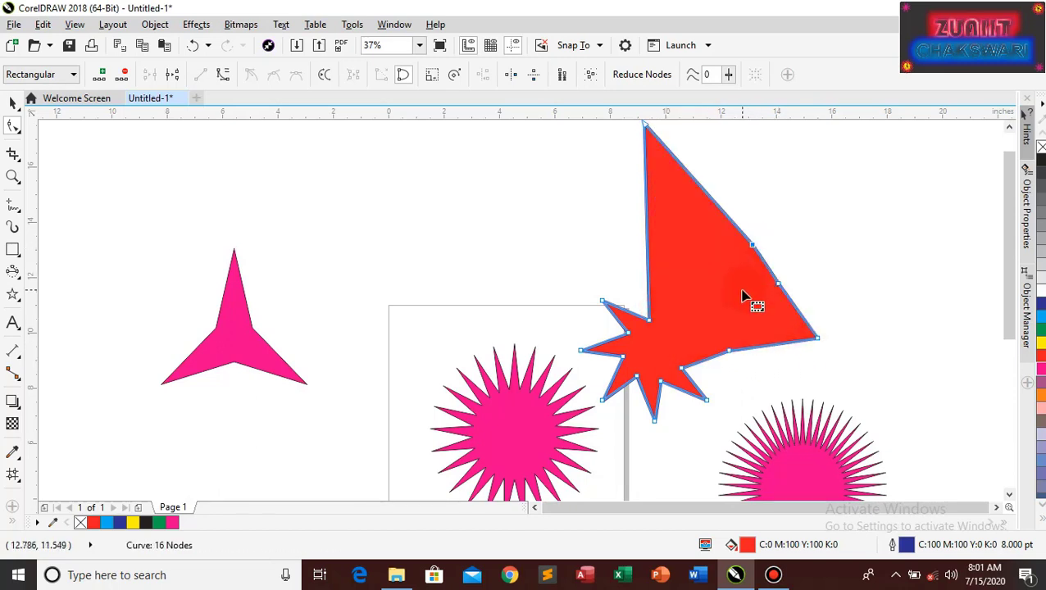
- Undo the node edits, the curve conversion and the move of the red star, and return to the Pick tool
key(ctrl+z)
key(ctrl+z)
key(ctrl+z)
key(ctrl+z)
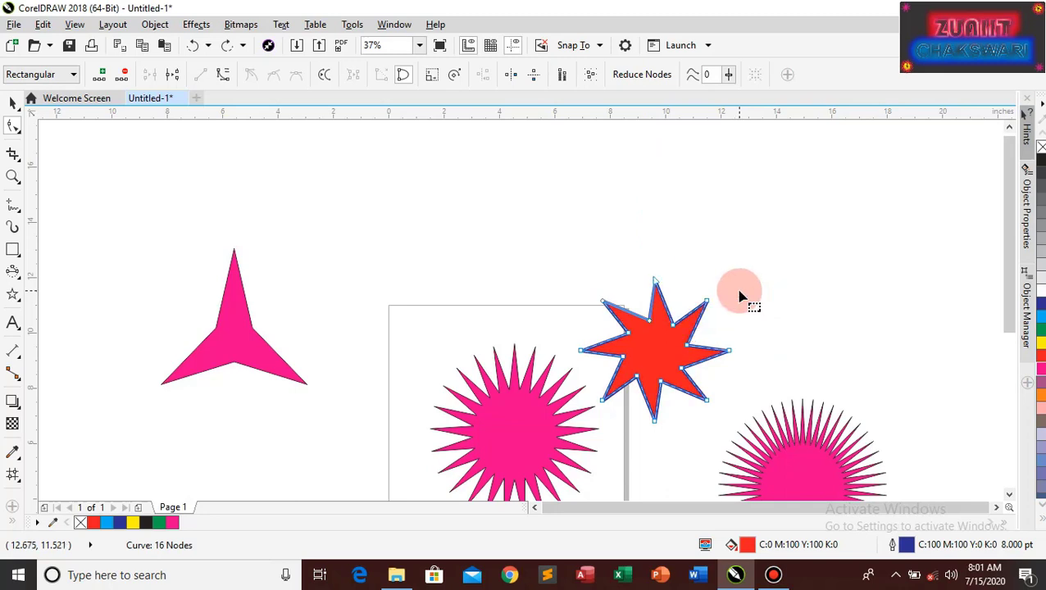
key(ctrl+z)
key(ctrl+z)
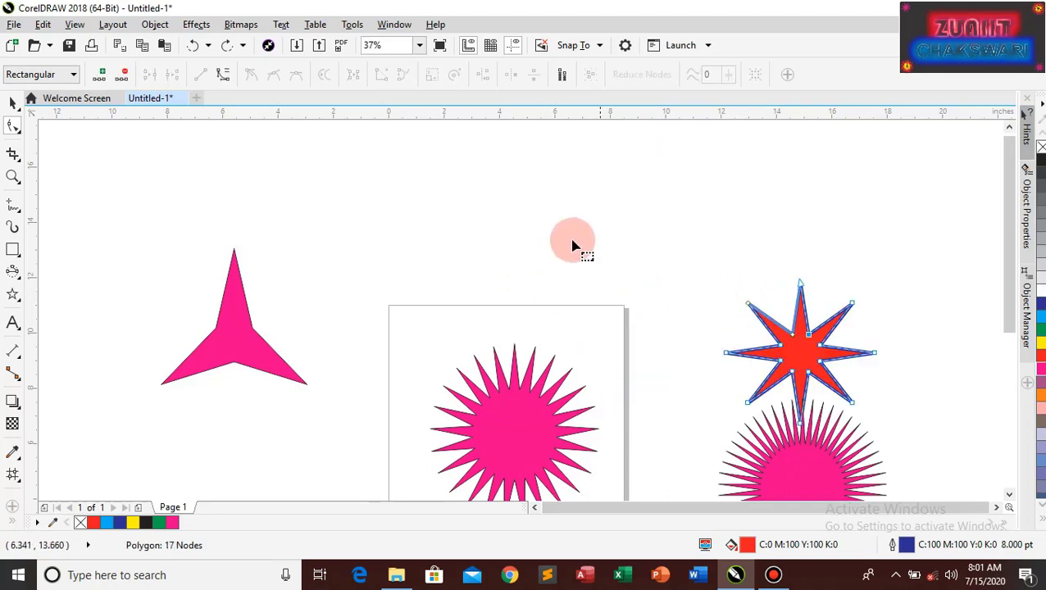
click(13, 101)
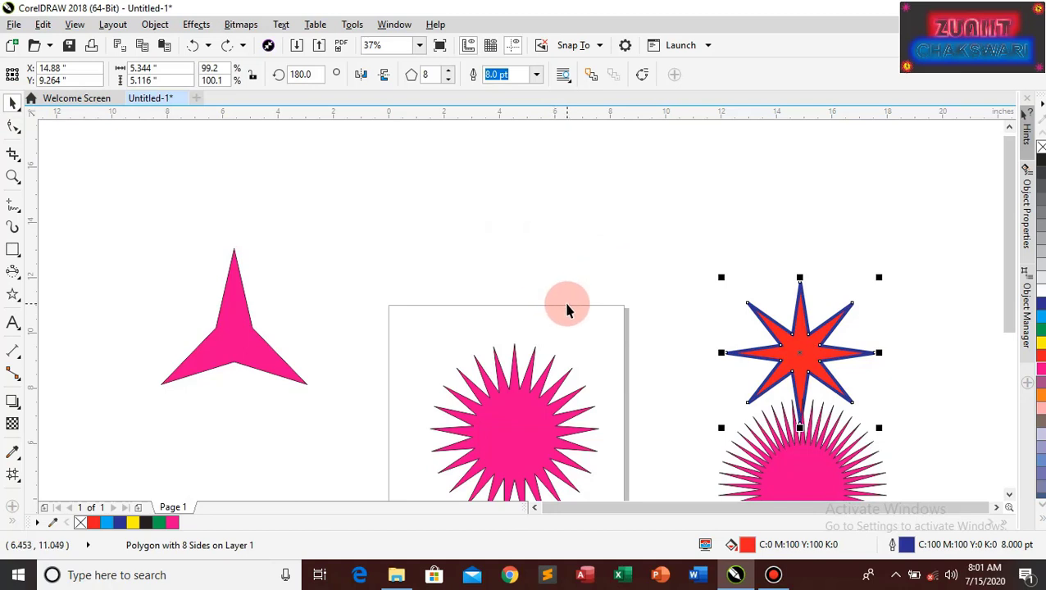
- Clear the page by moving the 25-point star and the three-pointed star toward the other stars at its right edge
scroll(566, 310, down, 3)
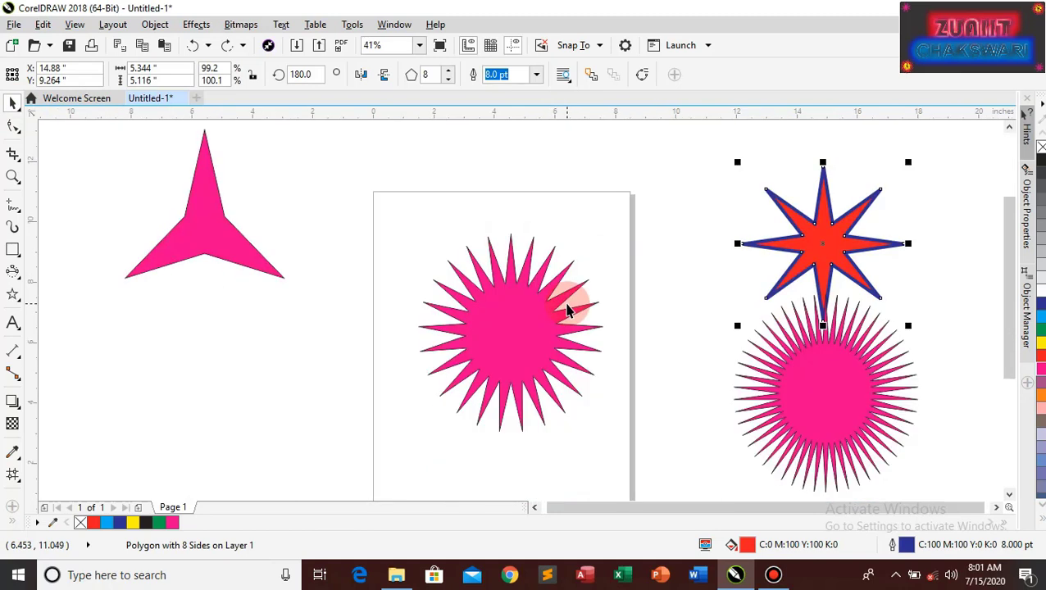
click(520, 327)
drag(512, 331, 691, 211)
click(210, 222)
drag(215, 224, 676, 429)
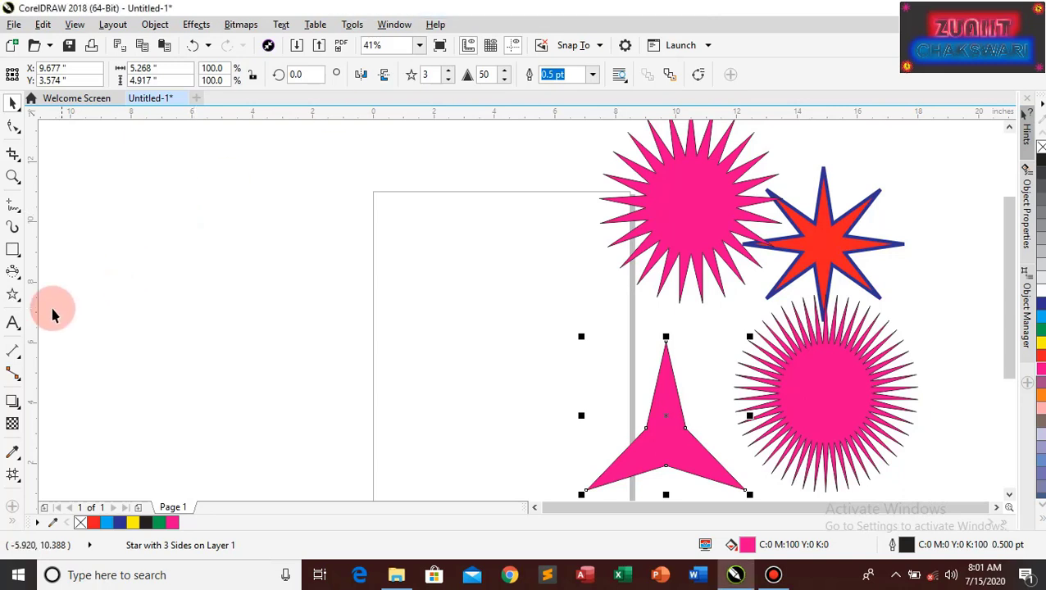
- Draw a nine-pointed complex star about 7.16 by 6.46 inches overlapping the page's left edge and return to the Pick tool
click(20, 301)
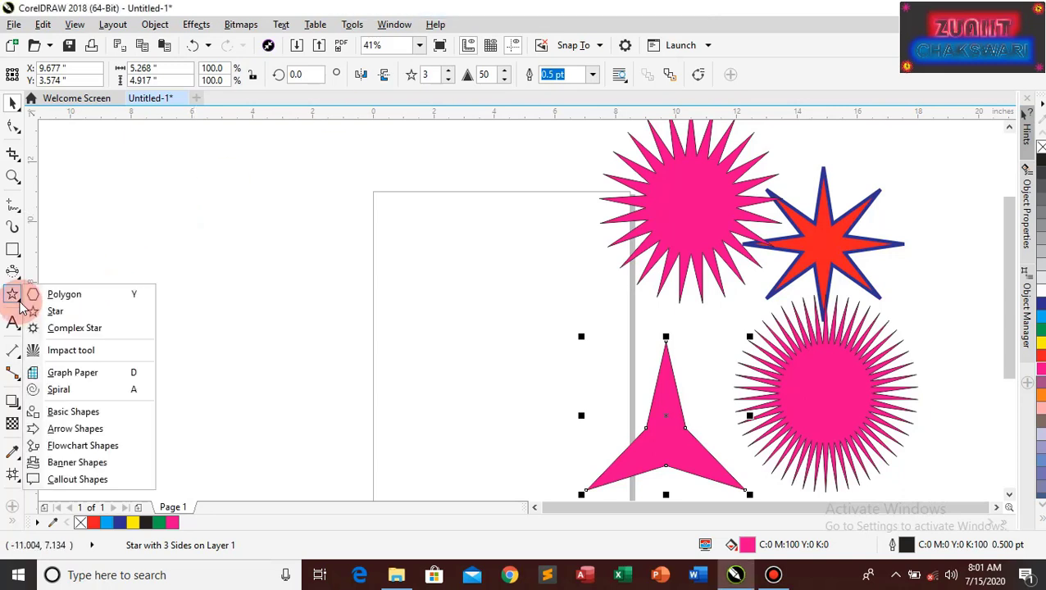
click(59, 330)
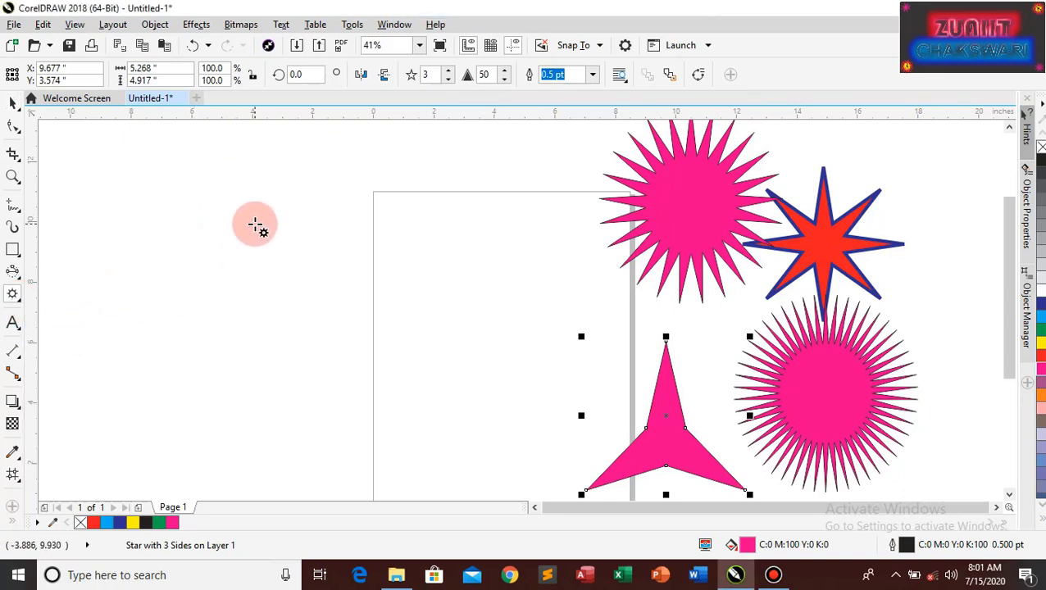
drag(244, 210, 466, 409)
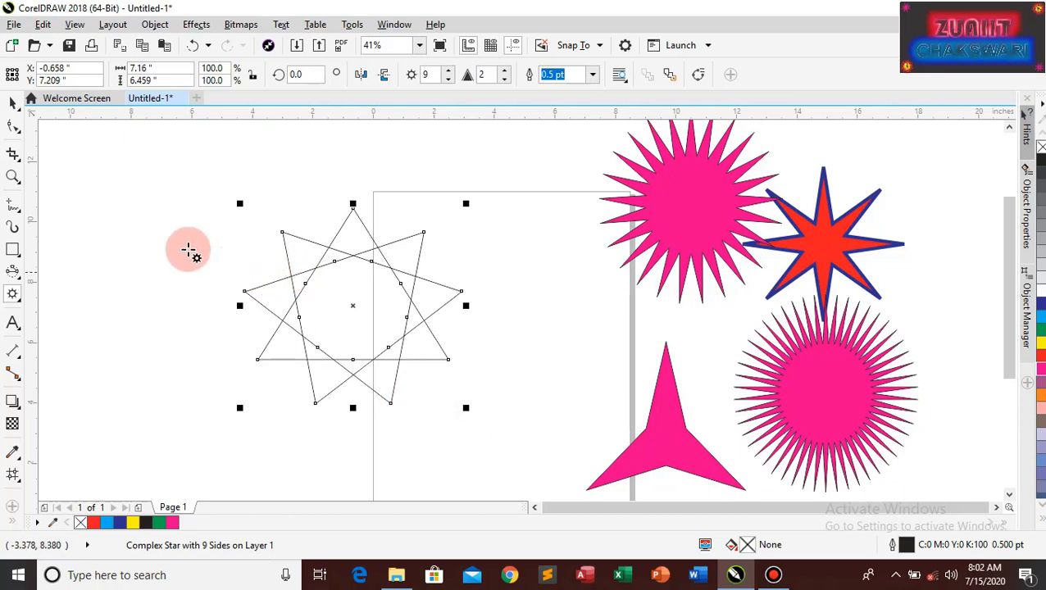
click(14, 104)
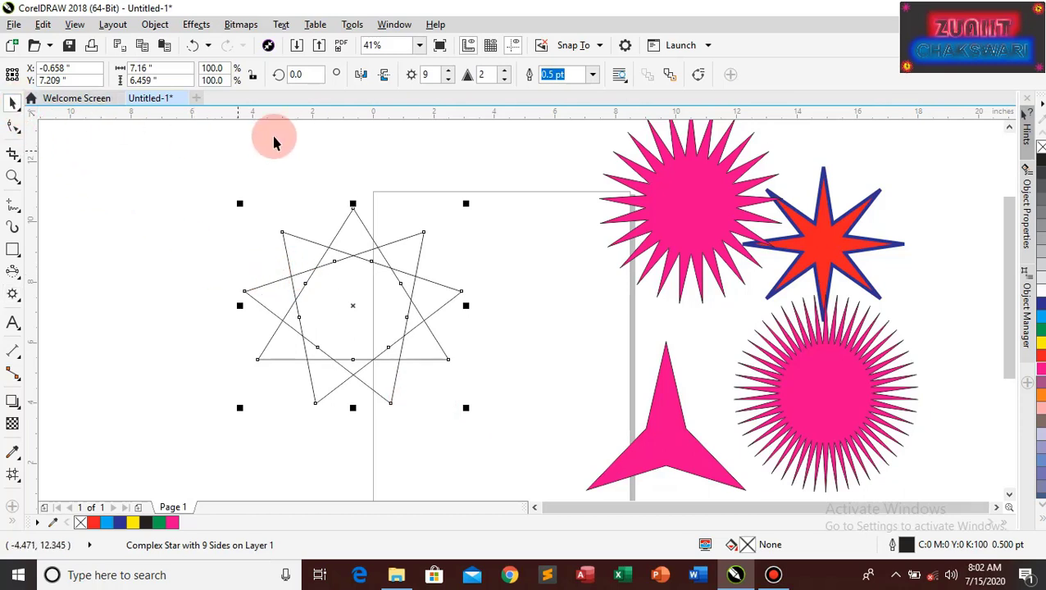
- Try different sharpness values on the complex star, going from 3 to 1 and back to 3
click(506, 71)
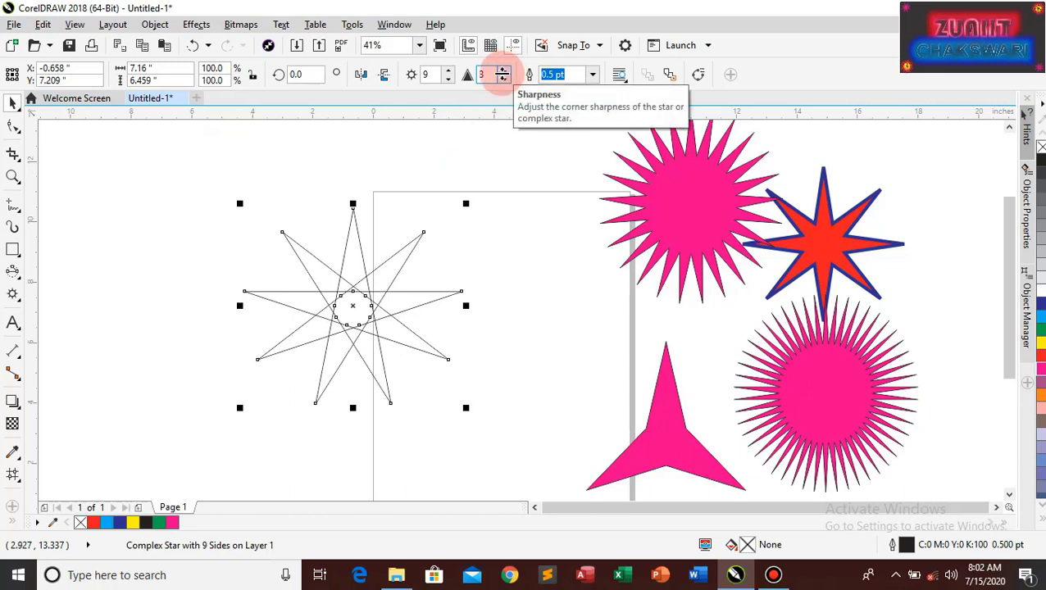
click(505, 82)
click(506, 82)
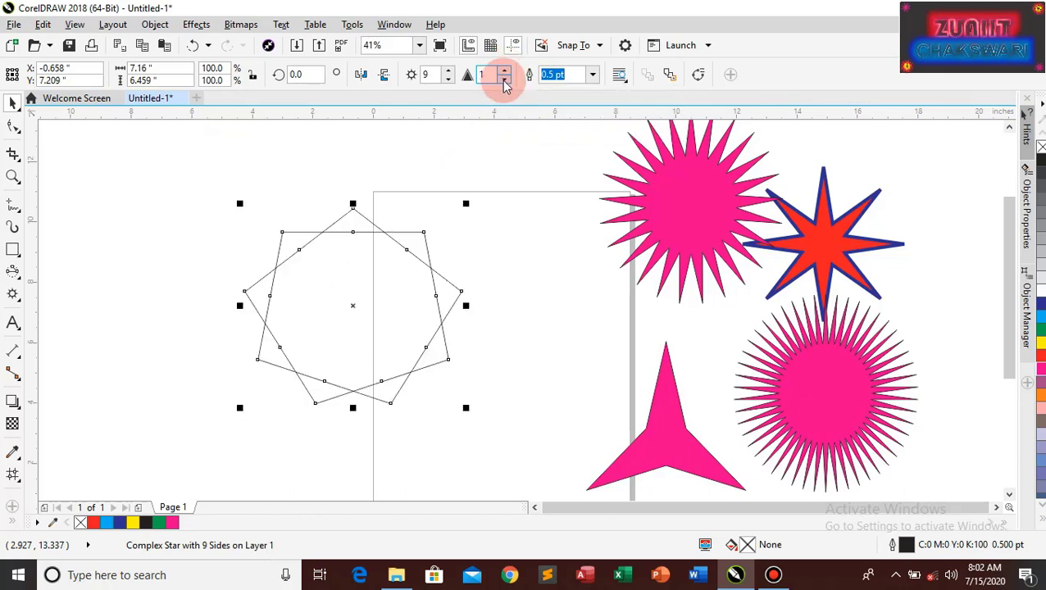
click(506, 72)
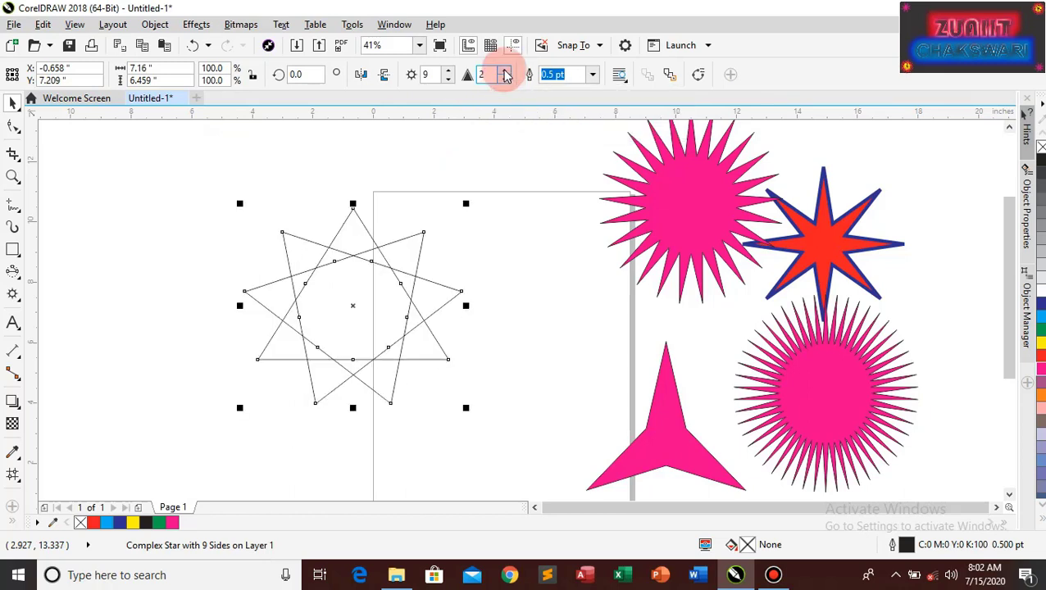
click(506, 71)
- Raise the complex star's number of points to 20
click(449, 71)
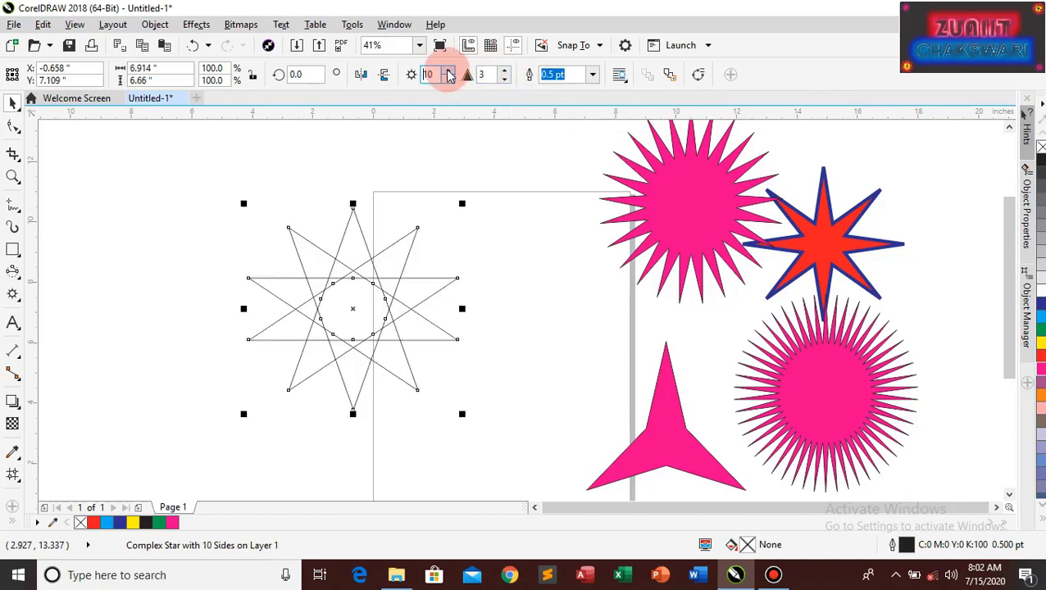
click(449, 71)
click(449, 71)
click(449, 71)
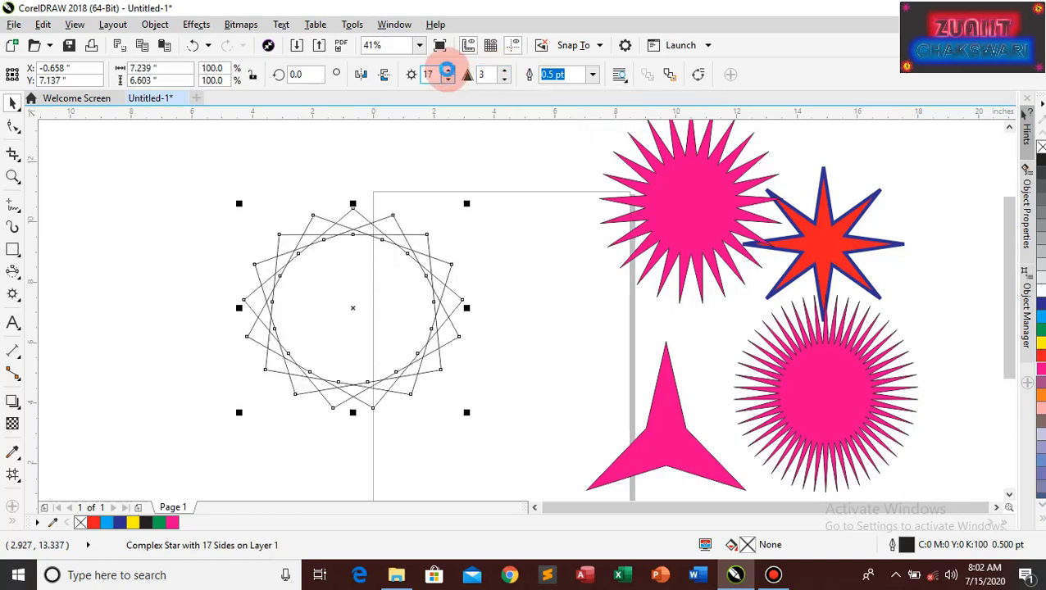
click(449, 71)
click(449, 72)
- Set the complex star's sharpness to 2 and fill it with cyan
click(505, 80)
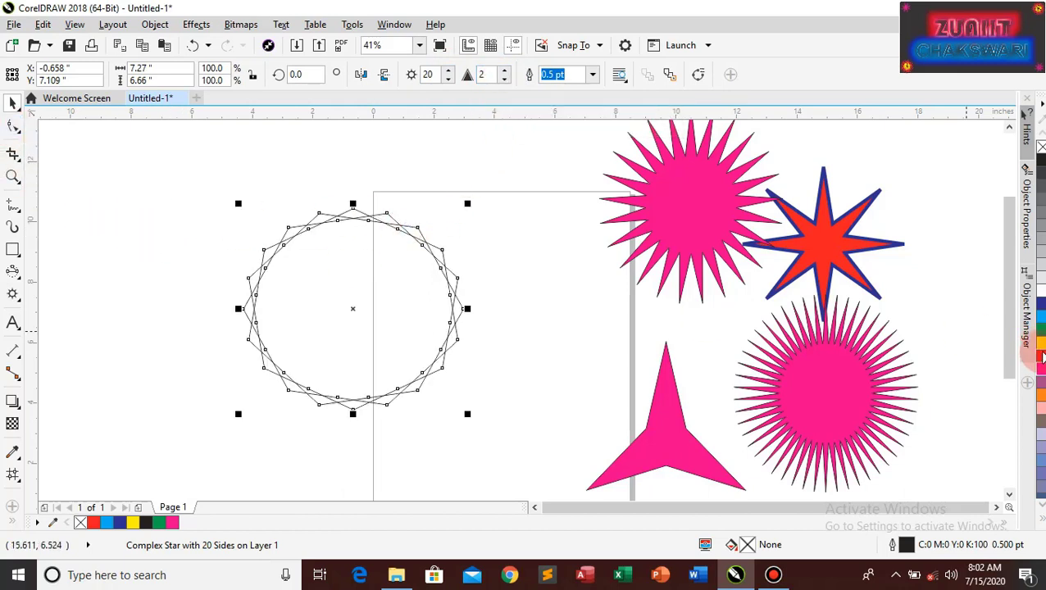
click(1040, 316)
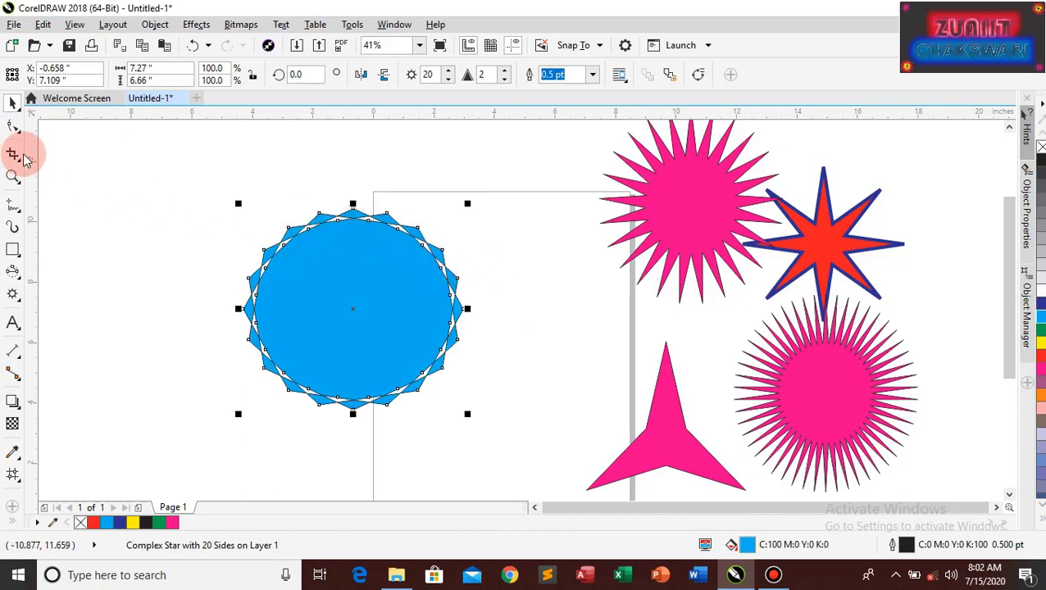
- Try twisting the cyan star's inner nodes and stretching its outer tips with the Shape tool, and undo these node edits
click(16, 128)
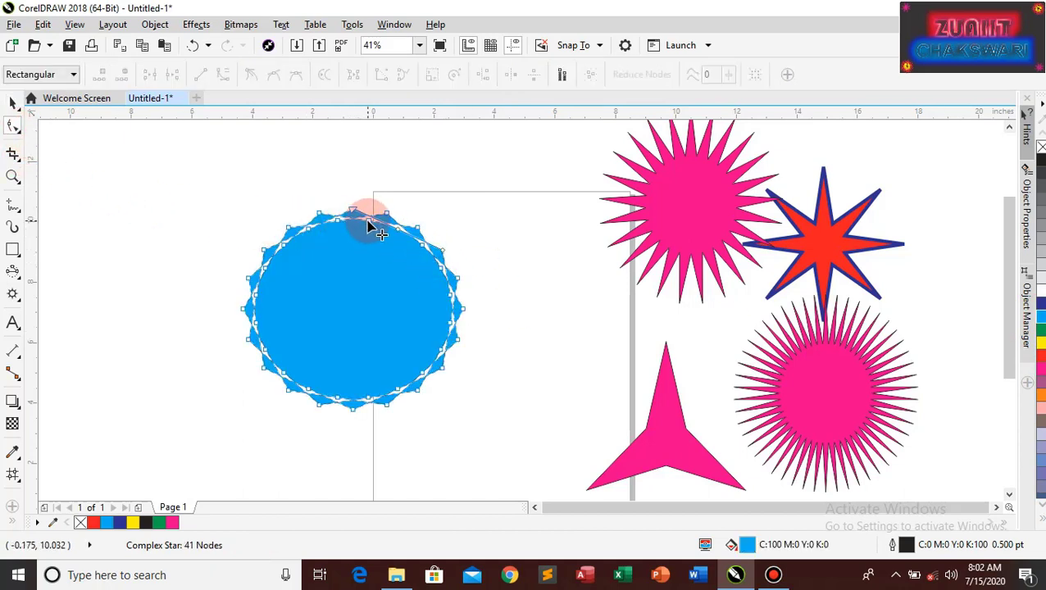
drag(369, 228, 358, 288)
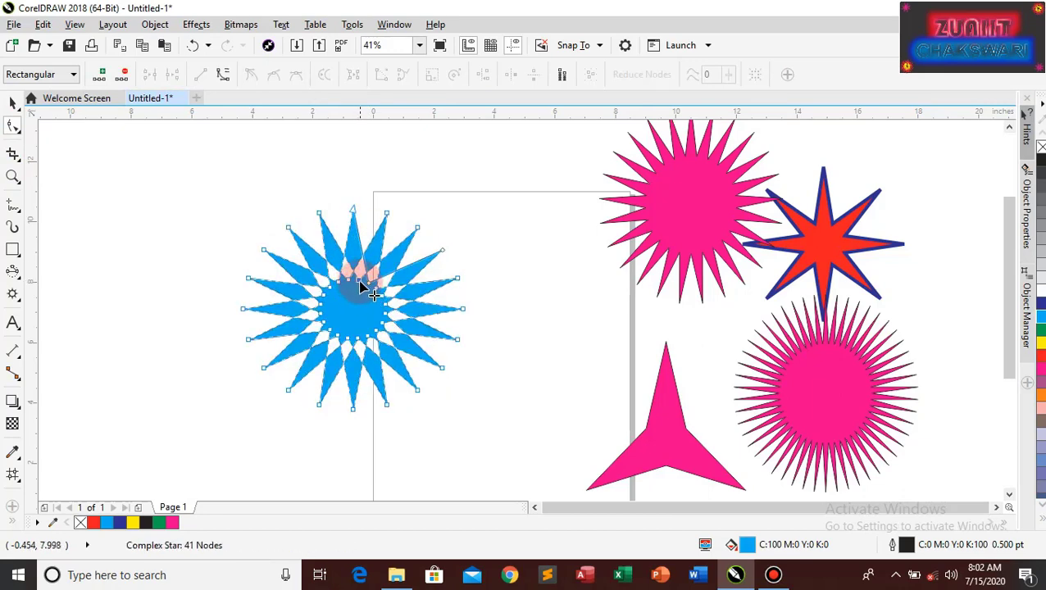
drag(365, 289, 391, 304)
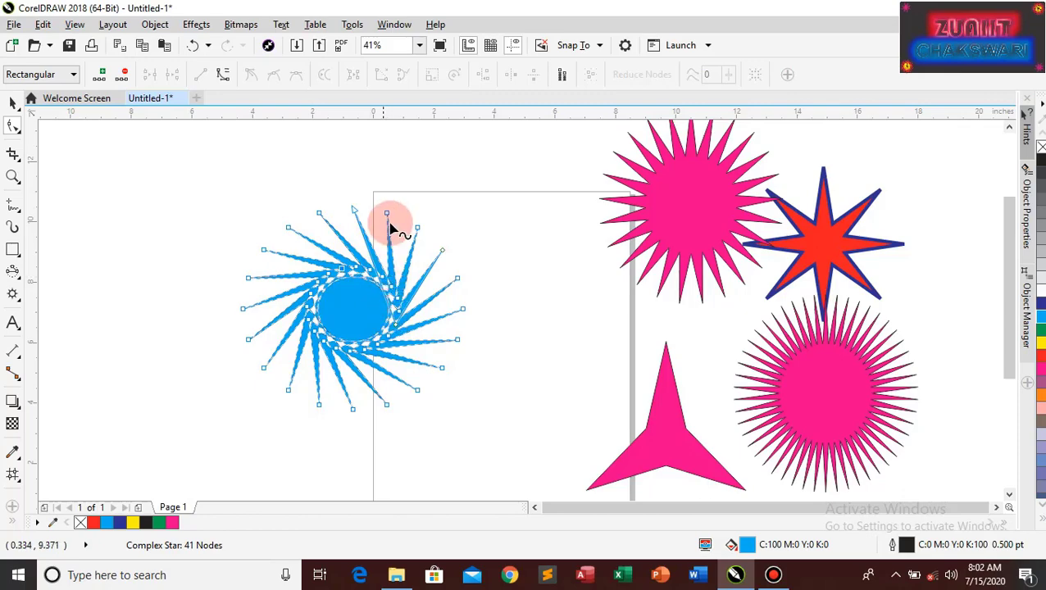
drag(389, 216, 686, 390)
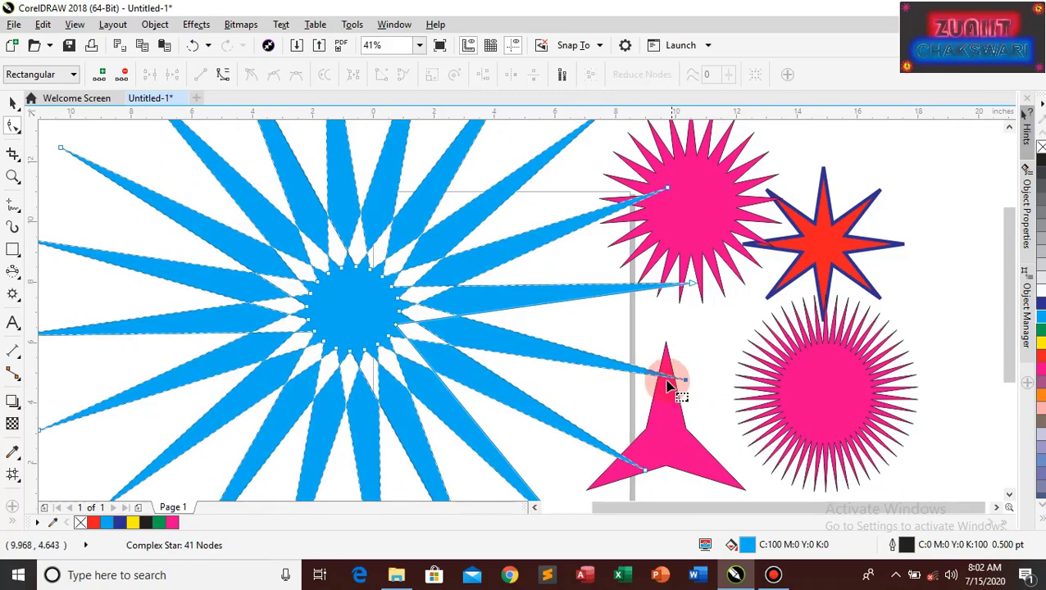
key(ctrl+z)
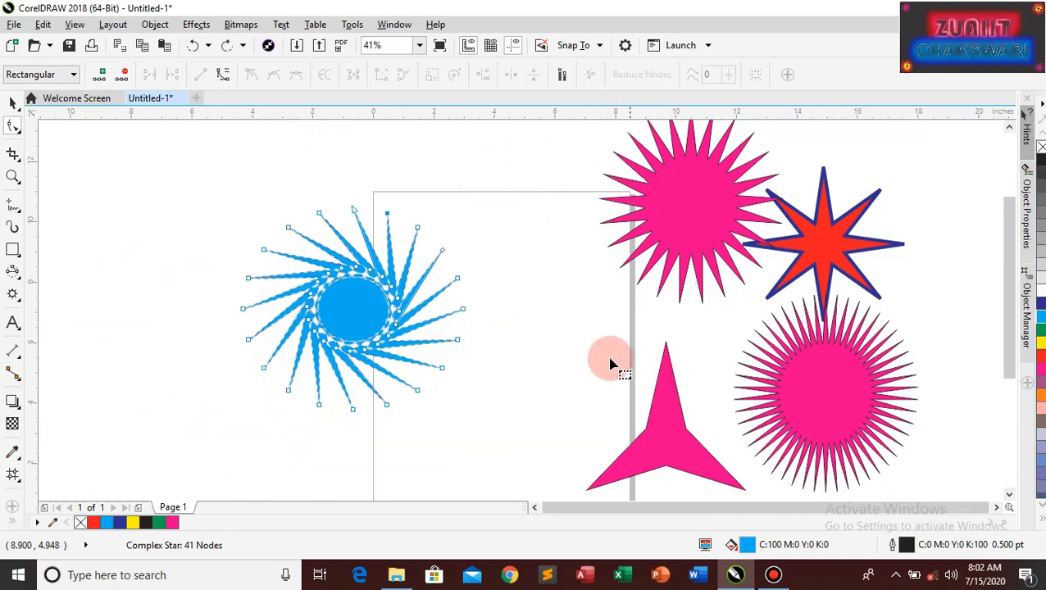
drag(566, 351, 373, 308)
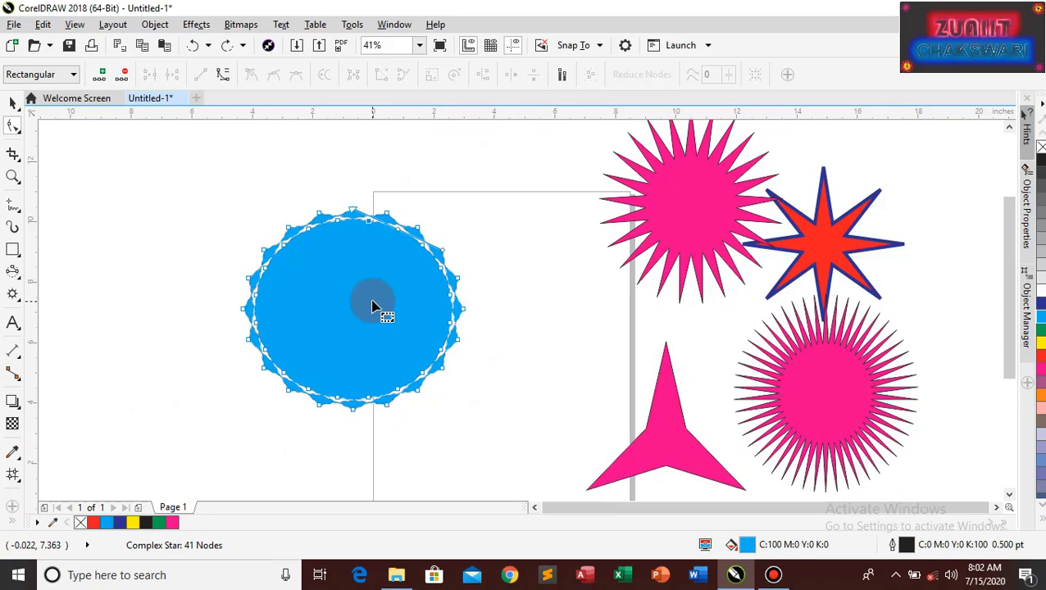
- Pull the cyan star's outer tips outward to enlarge it to about 12.6 by 11.5 inches, and reselect it with the Pick tool
click(346, 215)
drag(353, 215, 368, 136)
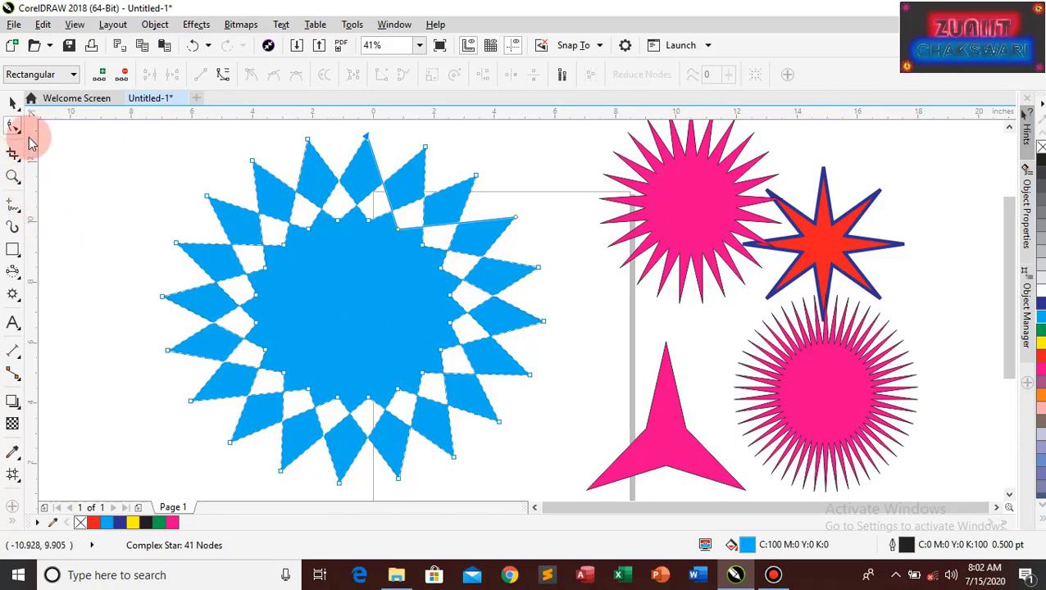
click(14, 102)
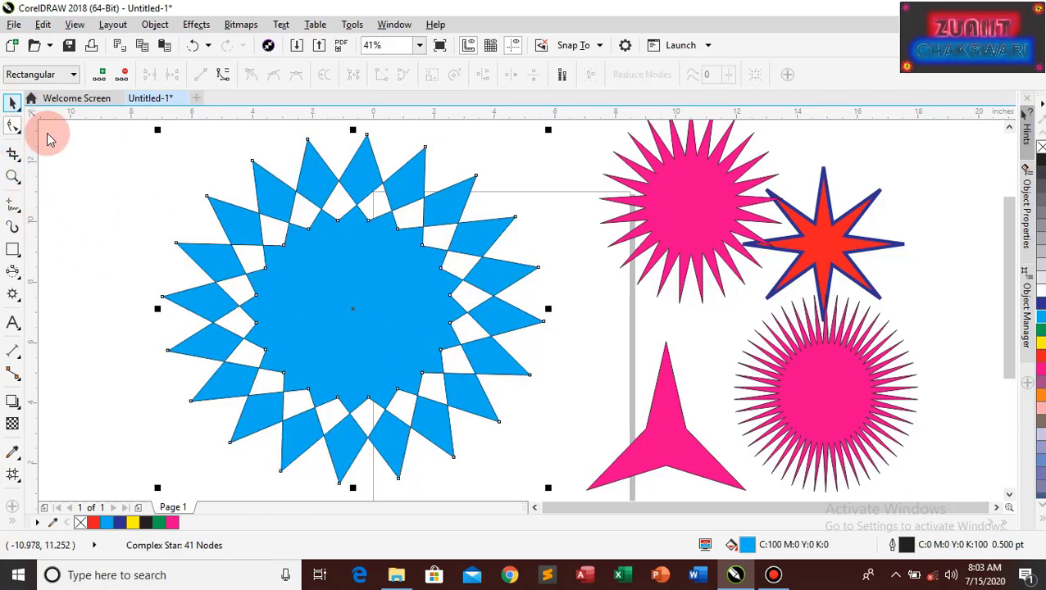
click(352, 239)
click(347, 238)
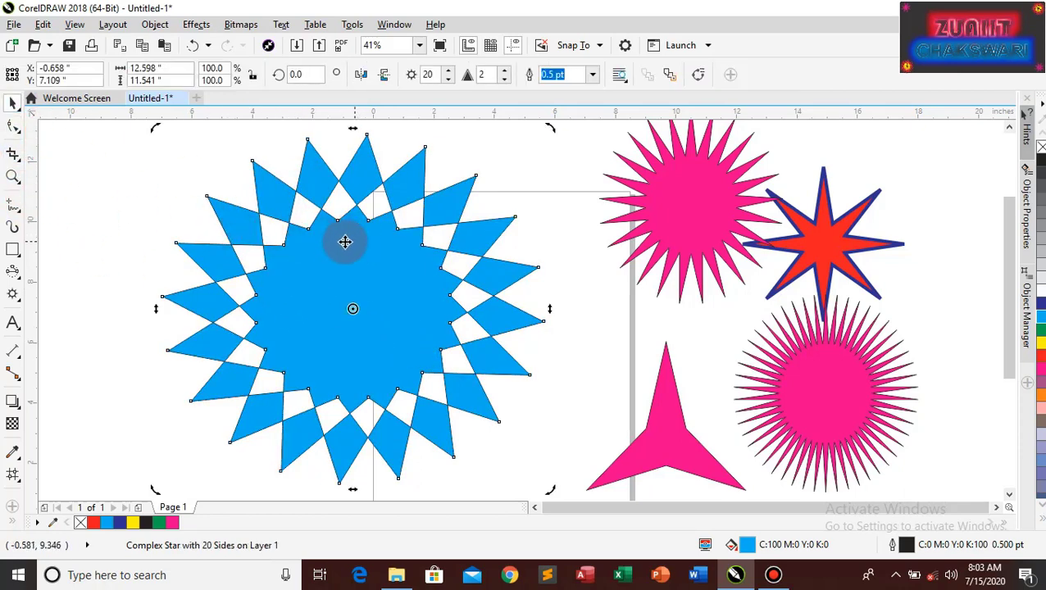
click(403, 237)
- Set the enlarged complex star's sharpness to 3 and reduce its number of points to 5
click(505, 72)
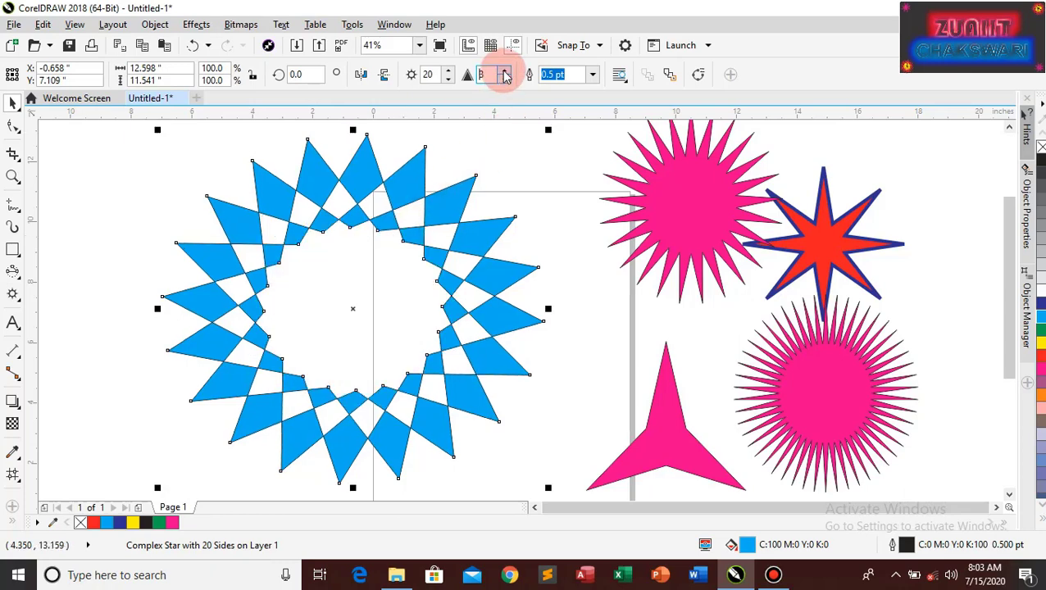
click(402, 235)
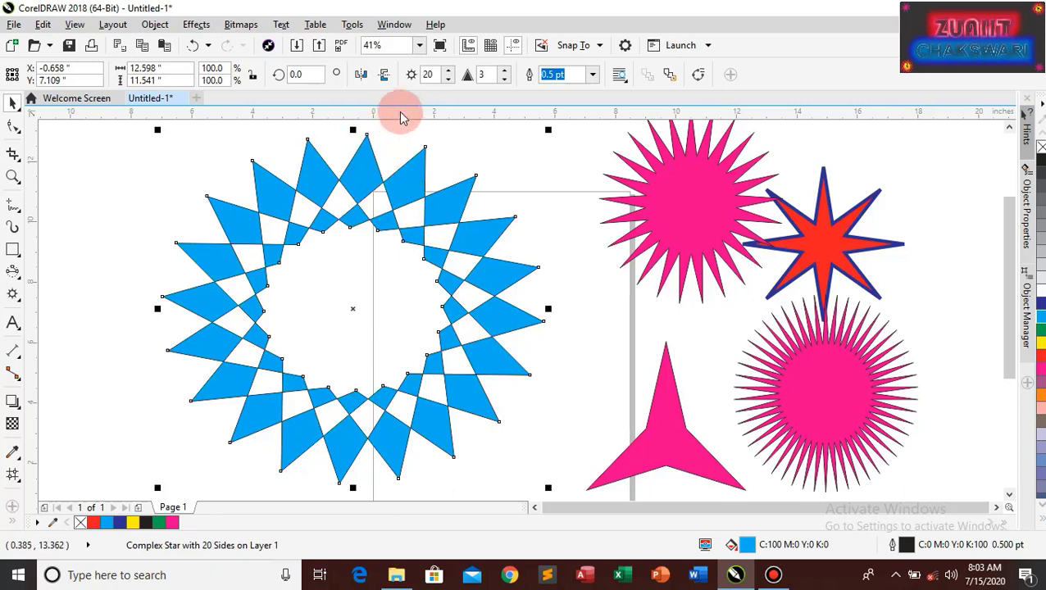
click(447, 79)
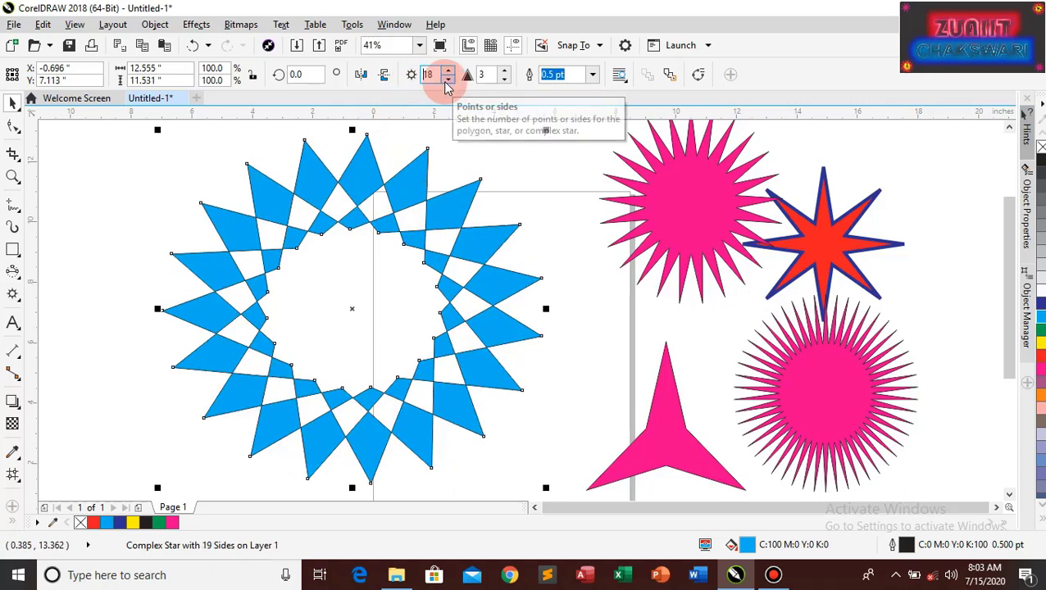
click(447, 79)
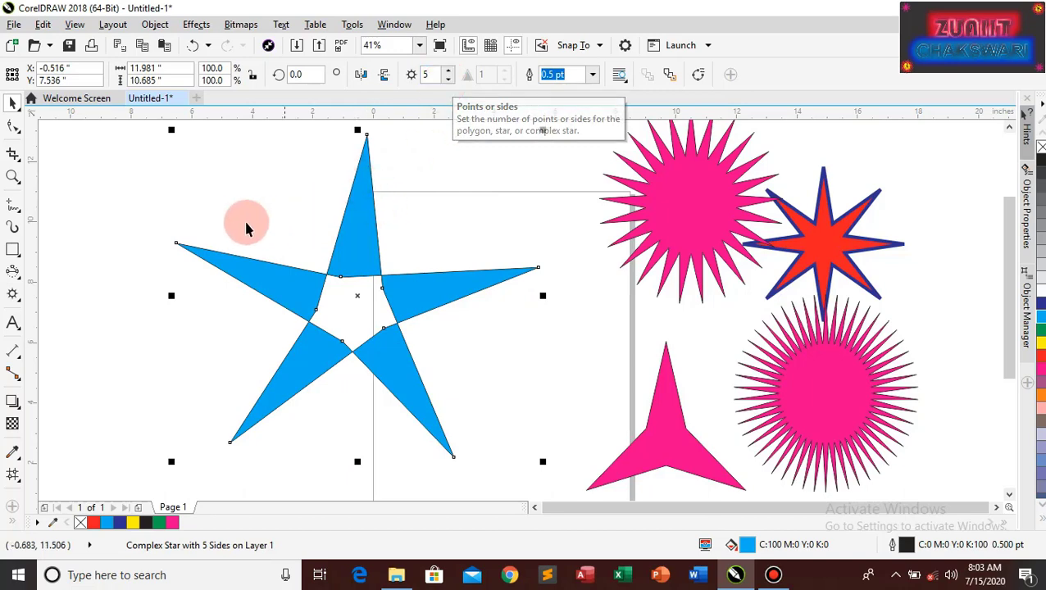
- Raise the cyan complex star's number of points to 50
click(449, 73)
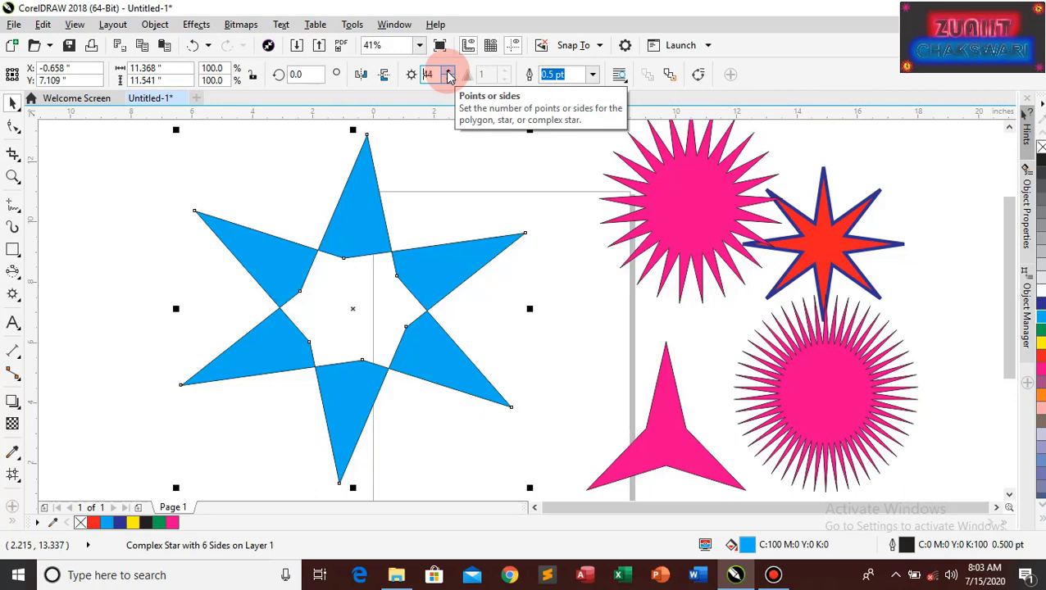
key(Return)
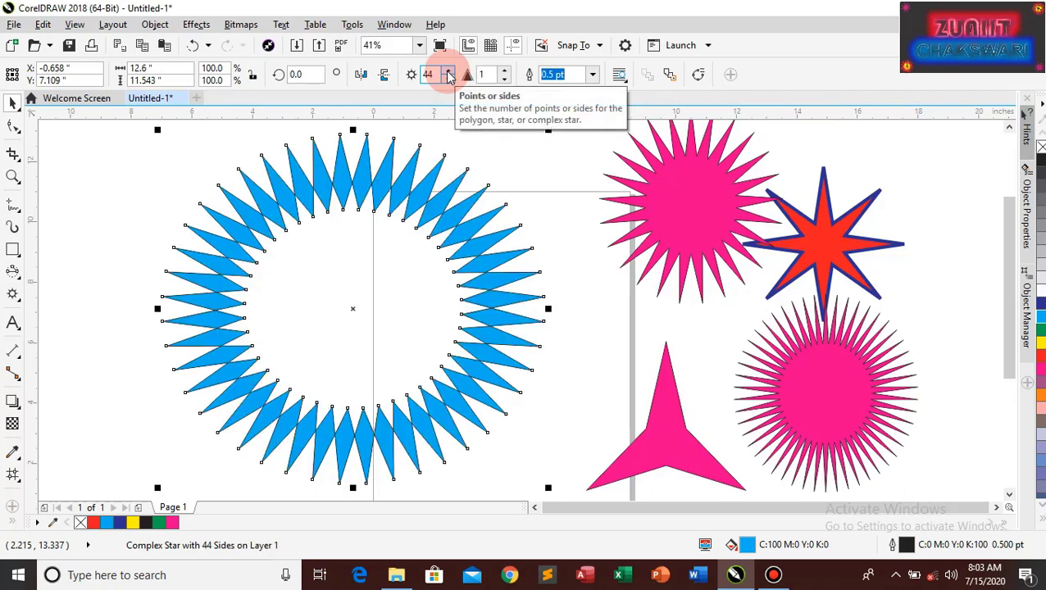
click(449, 73)
click(449, 72)
click(449, 73)
click(449, 73)
click(450, 73)
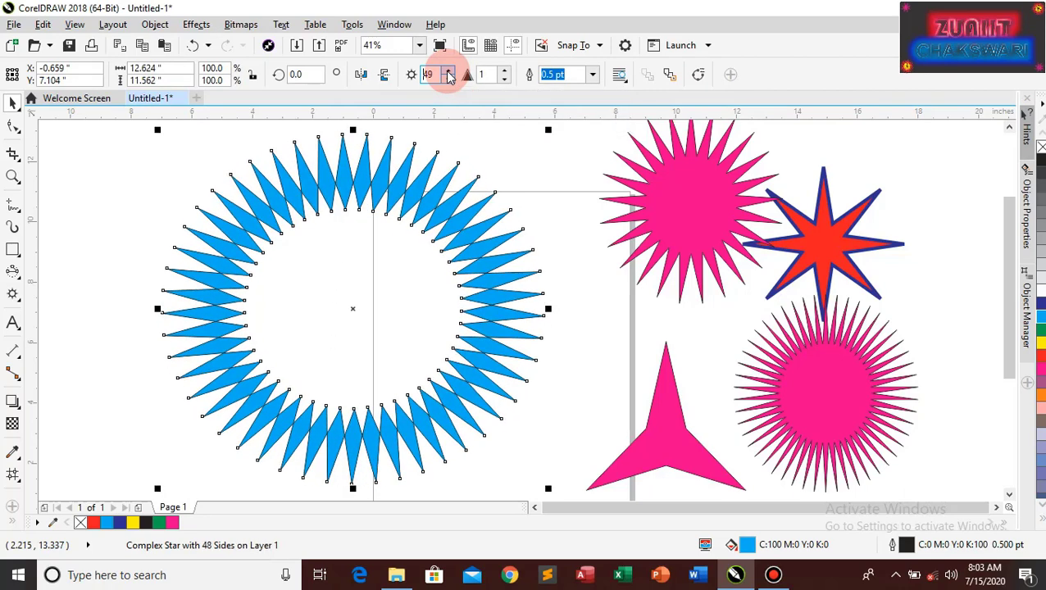
click(449, 73)
- Mirror the 50-point complex star vertically and horizontally
click(384, 75)
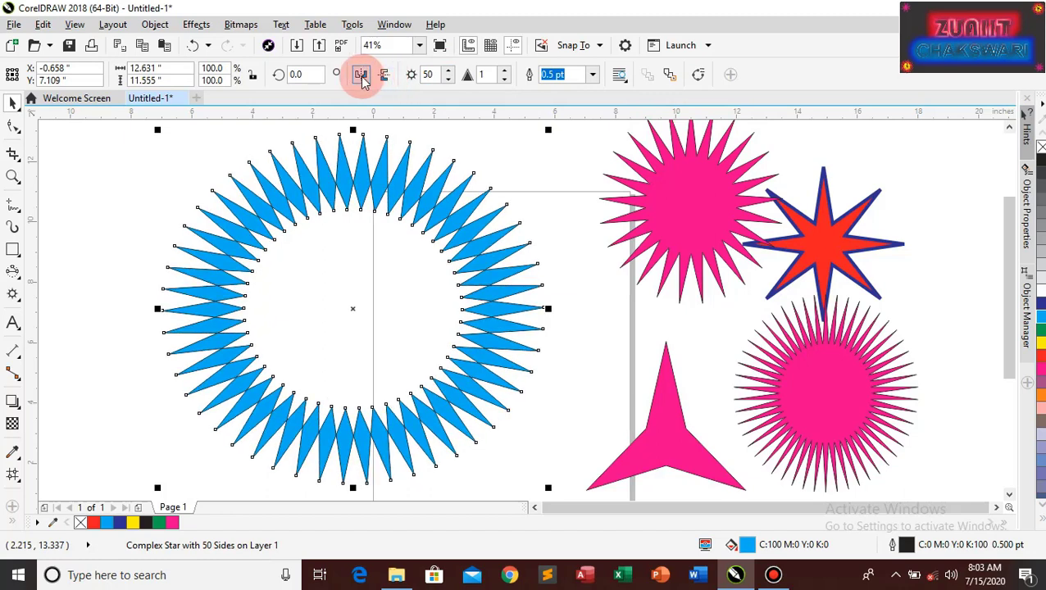
click(361, 75)
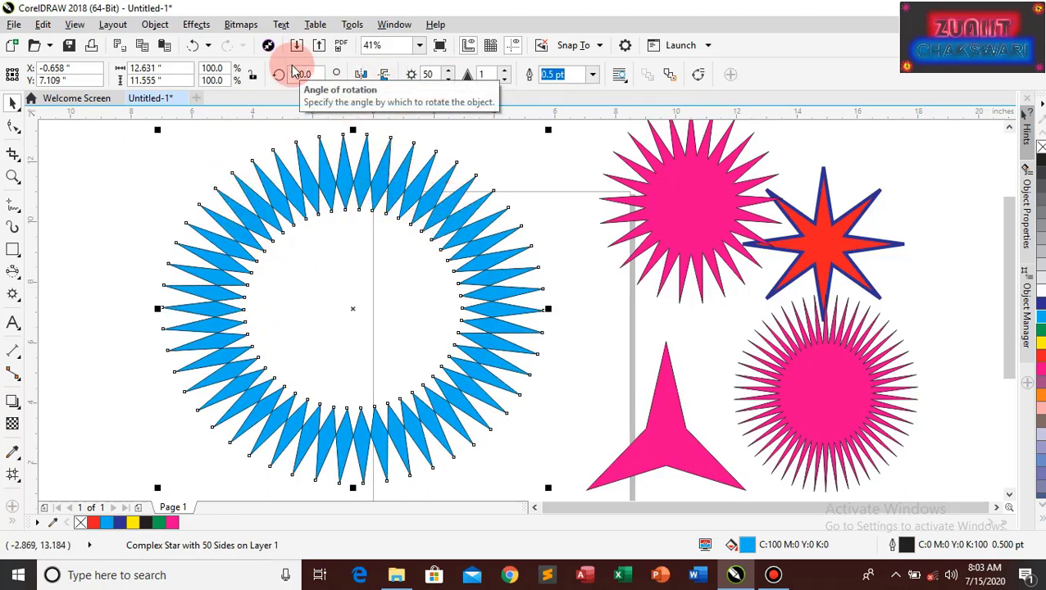
mouse_move(449, 8)
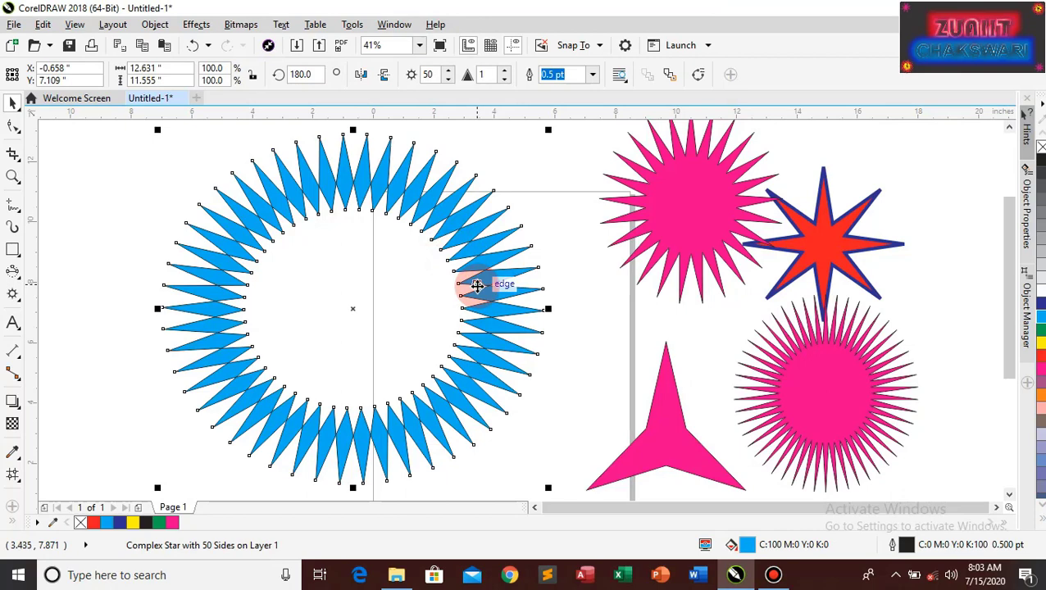
click(19, 301)
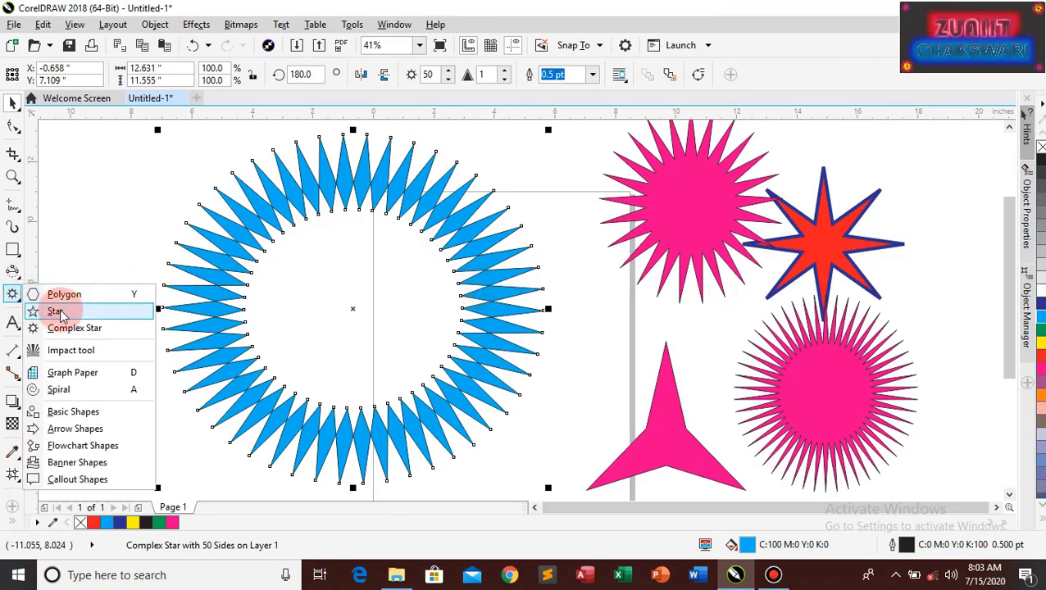
click(125, 211)
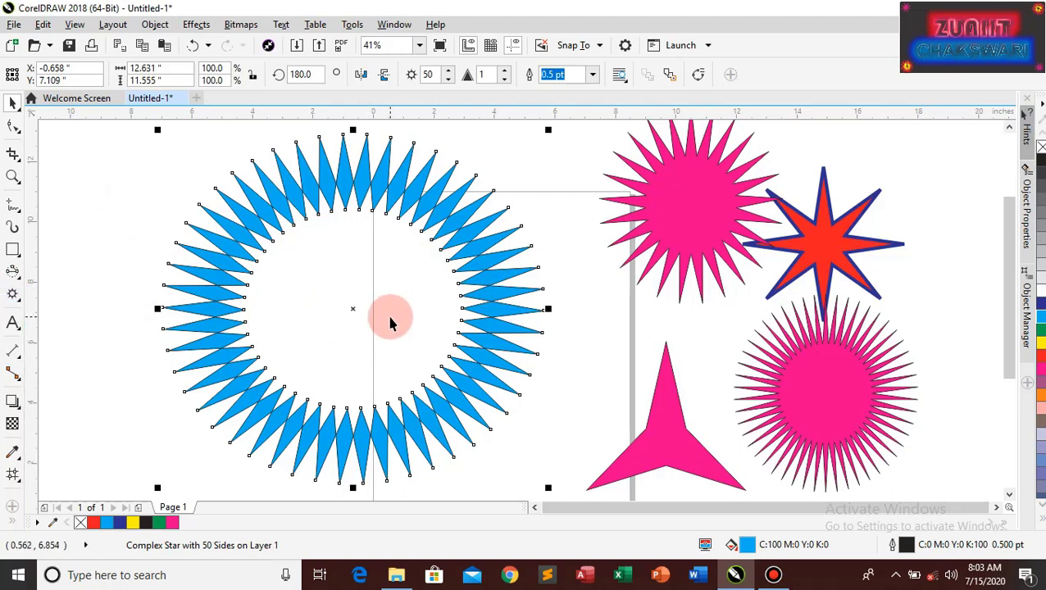
- Move the red eight-point star onto the 25-point pink star and send the pink star to the back of the layer
scroll(389, 322, down, 1)
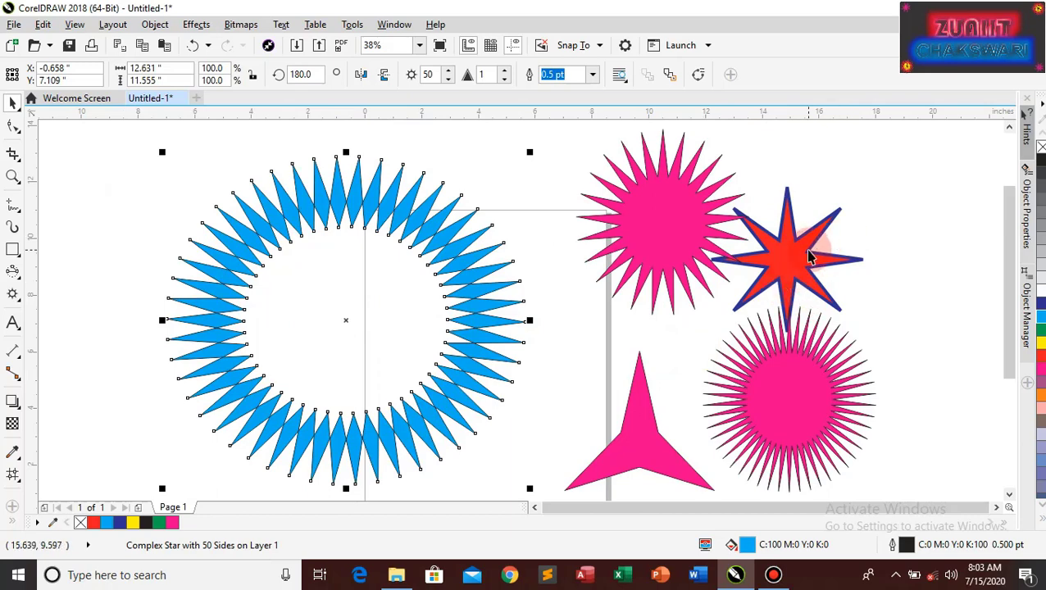
drag(810, 254, 720, 239)
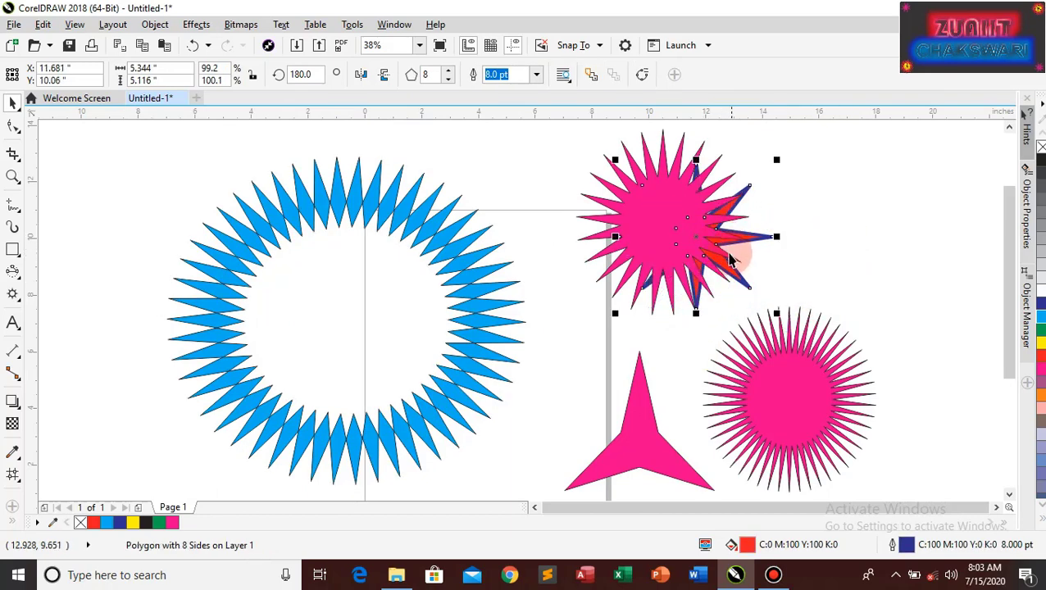
click(674, 227)
click(672, 77)
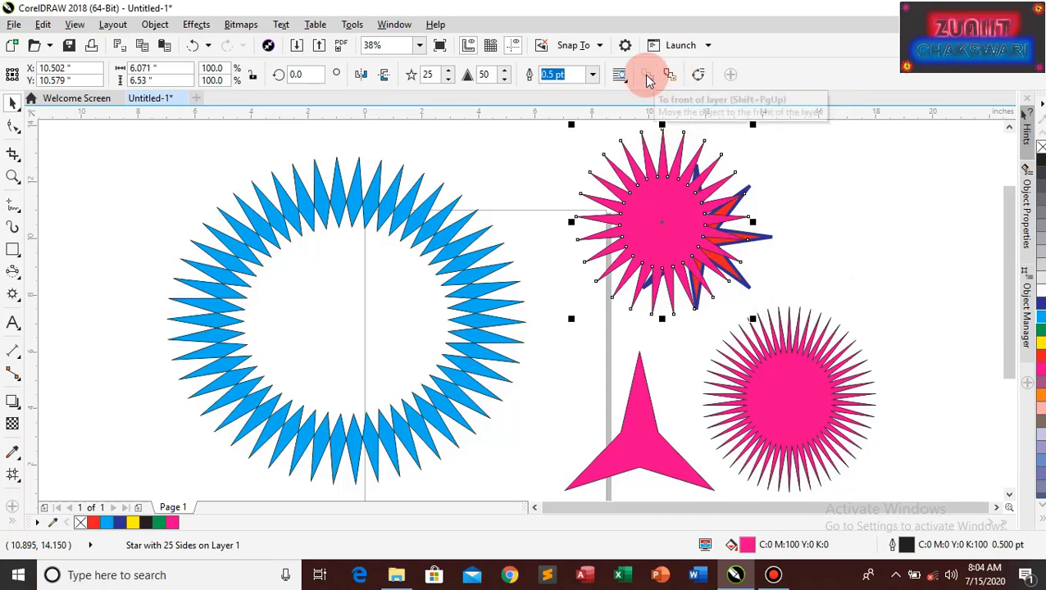
click(671, 75)
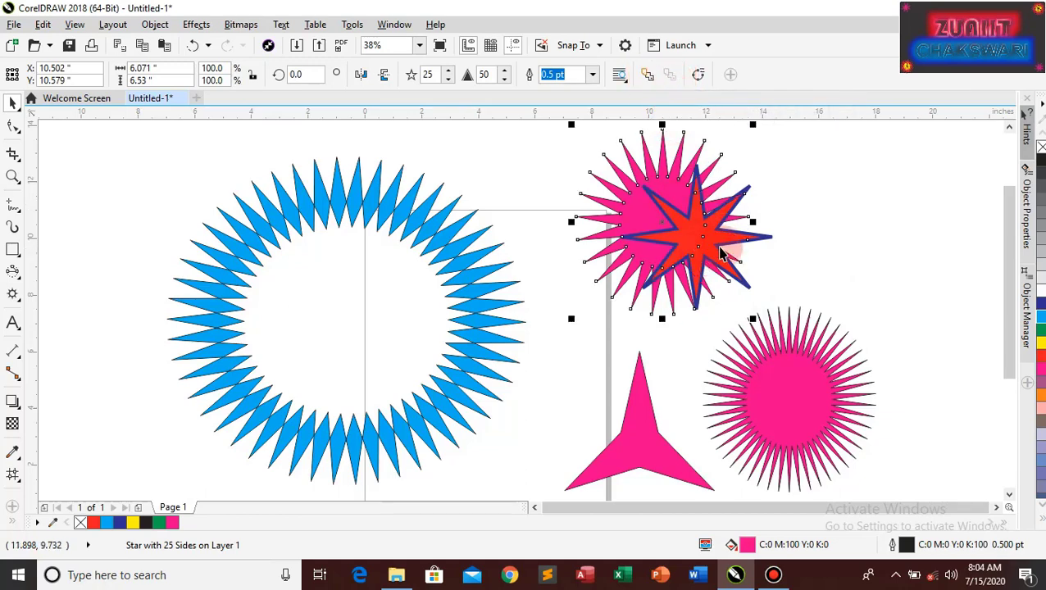
- Move the red star into the centre of the cyan complex star and bring it to the front of the layer
click(805, 259)
drag(660, 256, 373, 310)
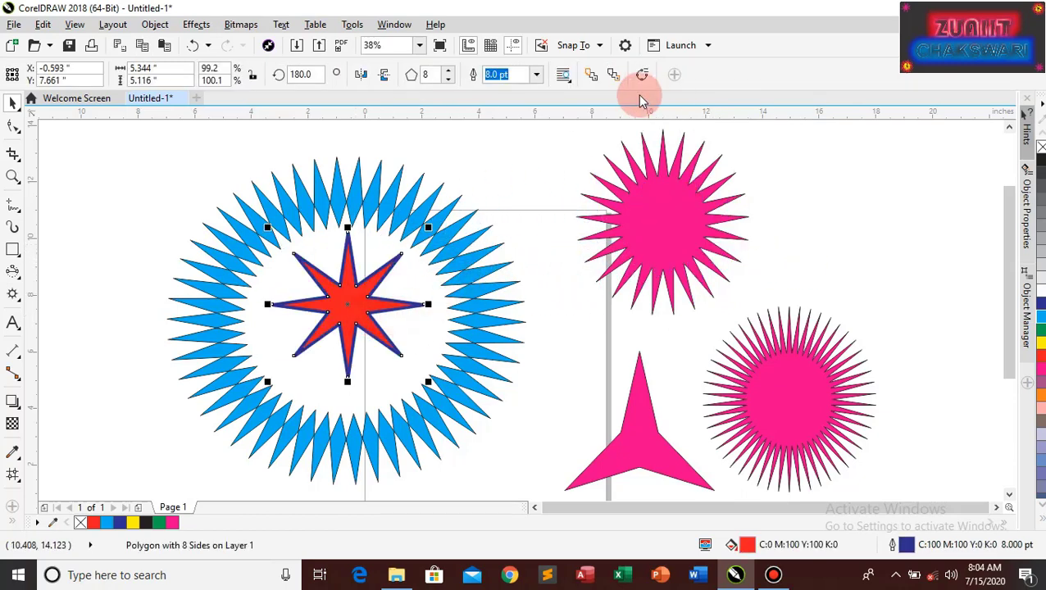
click(590, 75)
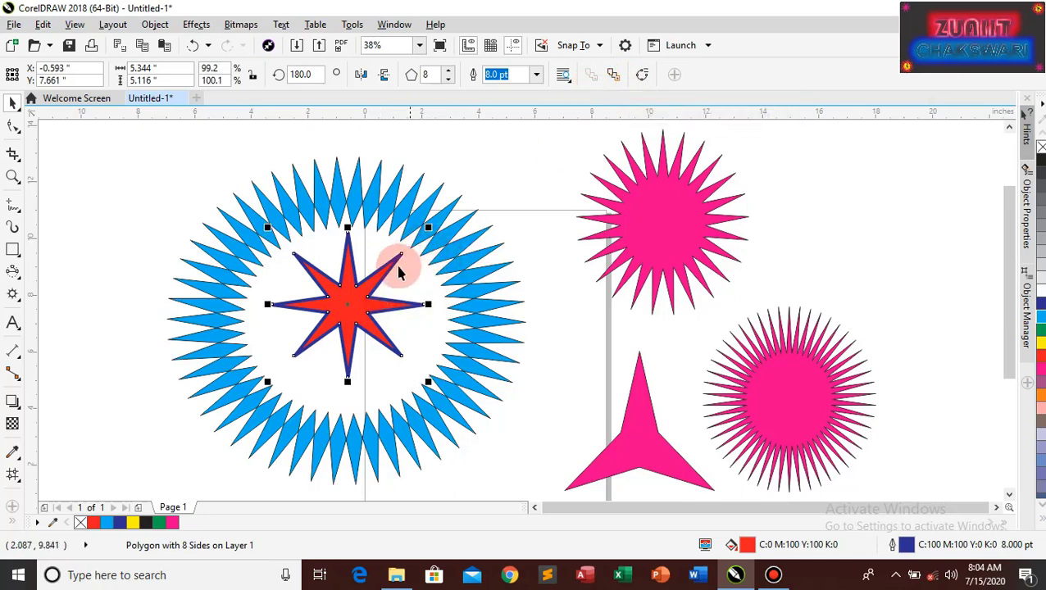
- Enlarge the red star to about 13.2 by 15.4 inches and send it to the back, behind the cyan complex star
drag(432, 306, 485, 303)
drag(362, 227, 368, 156)
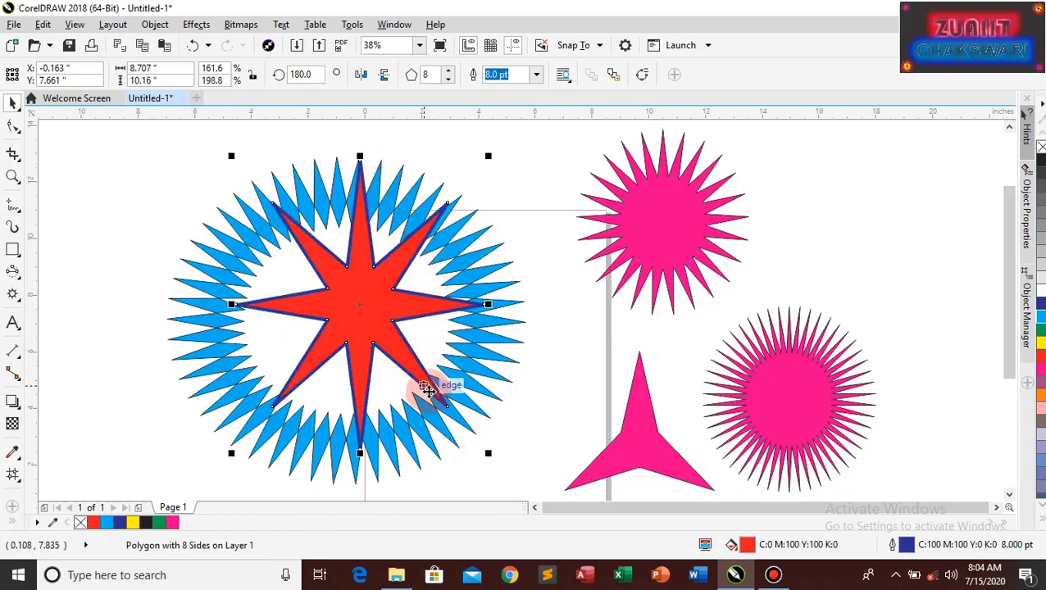
drag(489, 453, 551, 465)
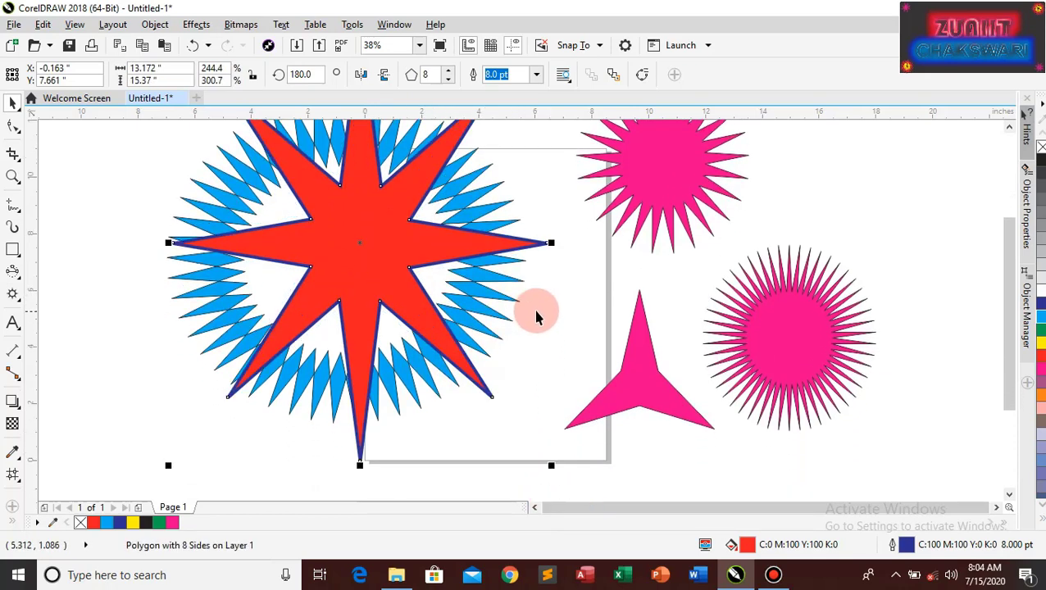
click(614, 76)
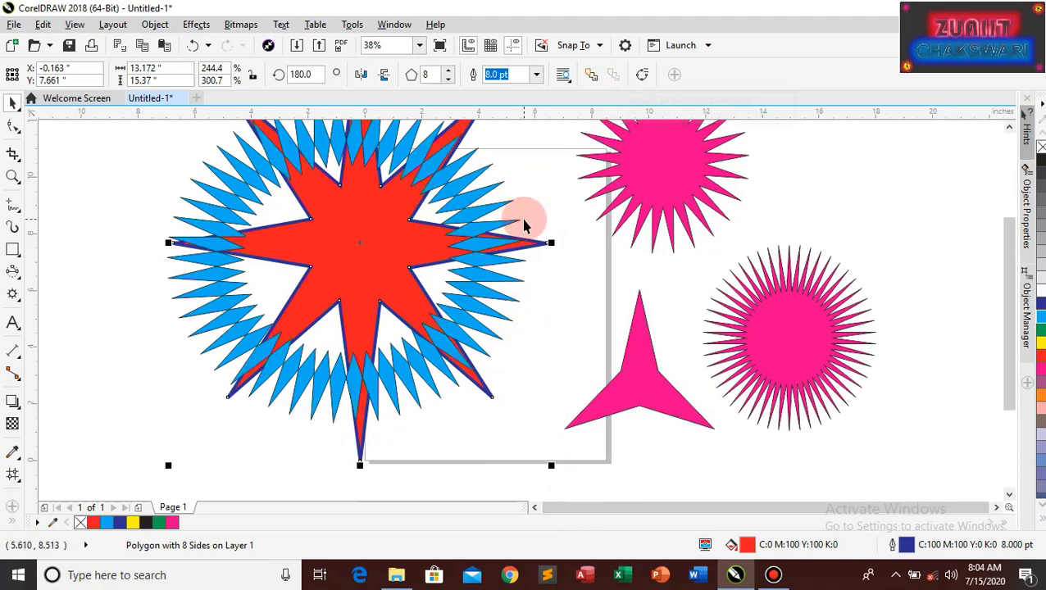
scroll(524, 226, down, 1)
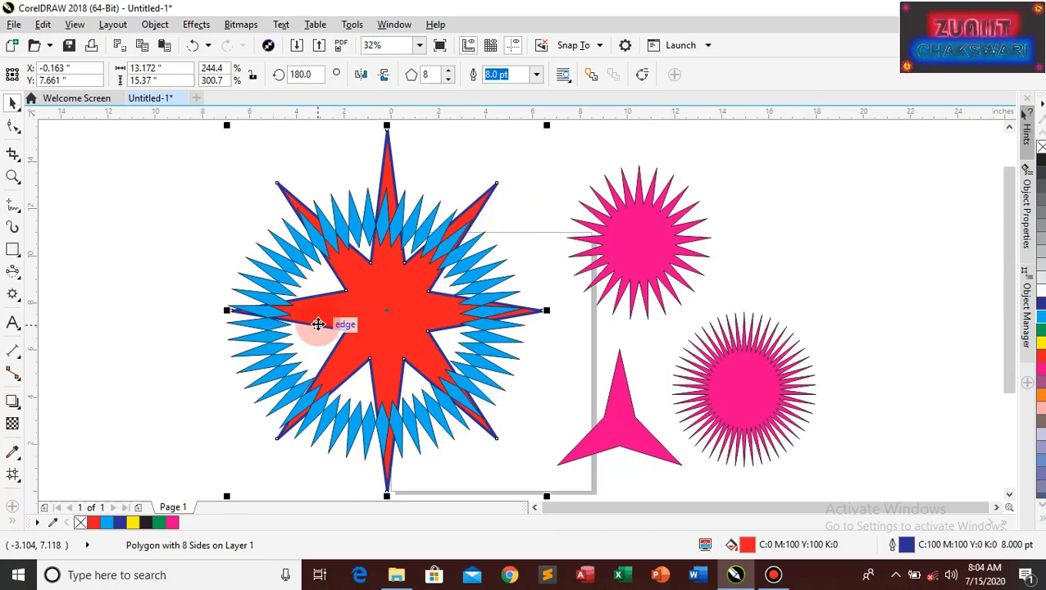
click(13, 295)
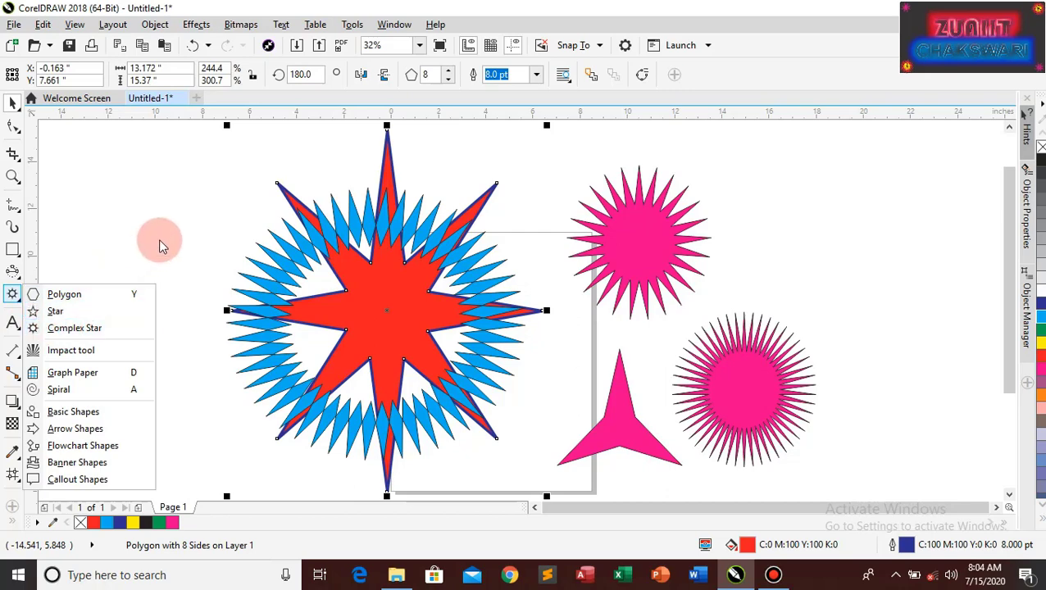
click(209, 217)
- Delete the cyan complex star, the red star and the three pink stars from the drawing, and show the Windows desktop
click(405, 222)
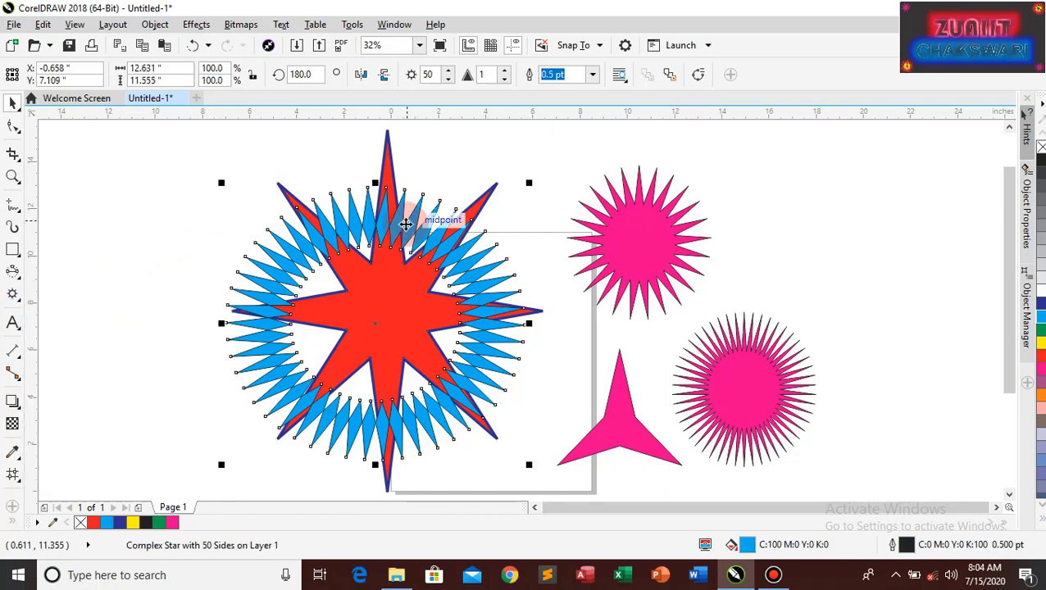
key(Delete)
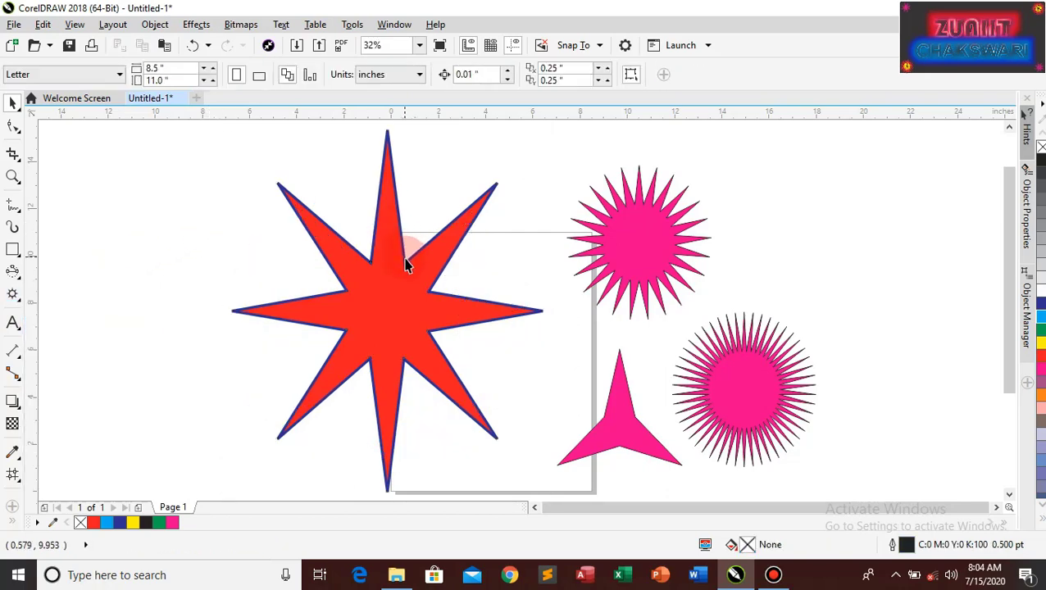
click(407, 256)
key(Delete)
click(691, 238)
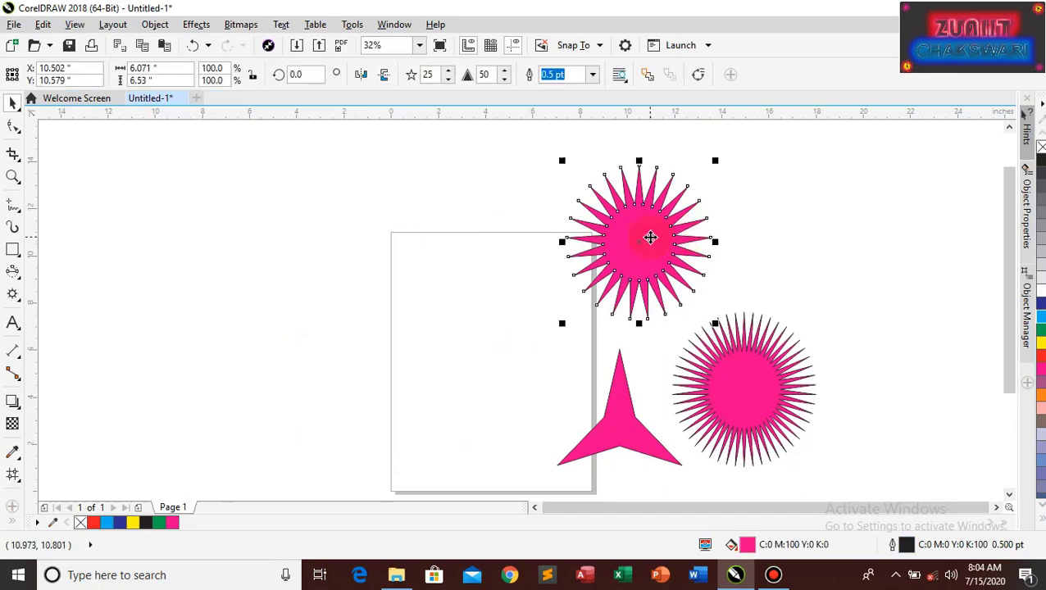
key(Delete)
click(645, 403)
key(Delete)
click(734, 402)
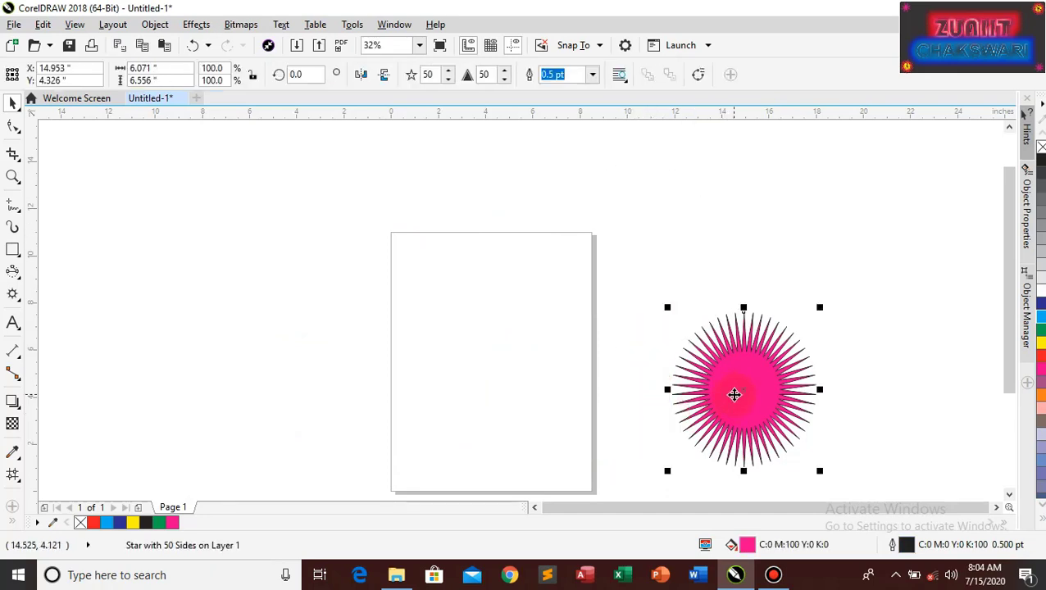
key(Delete)
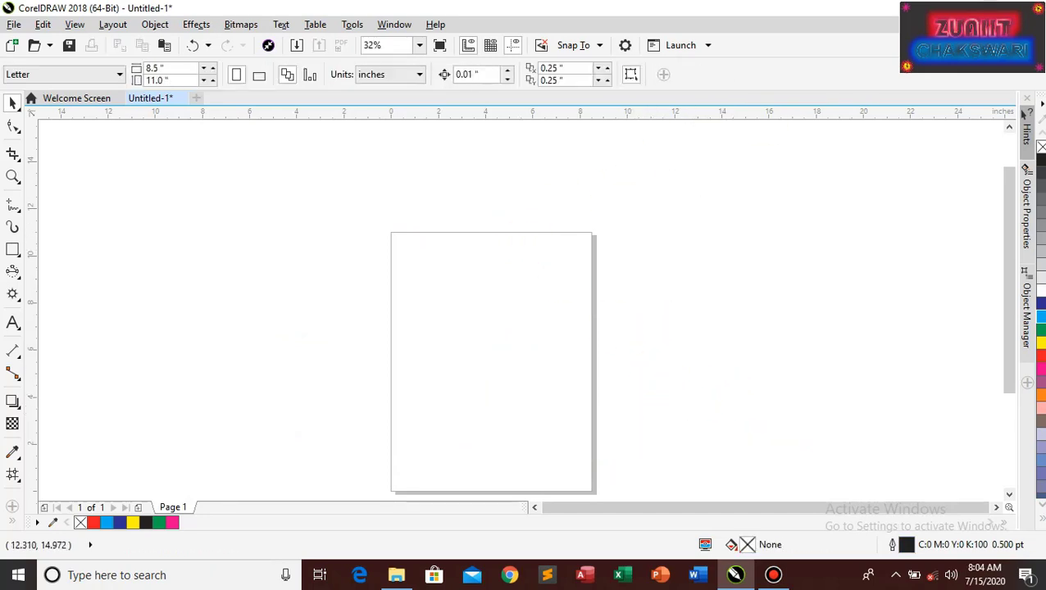
key(super+d)
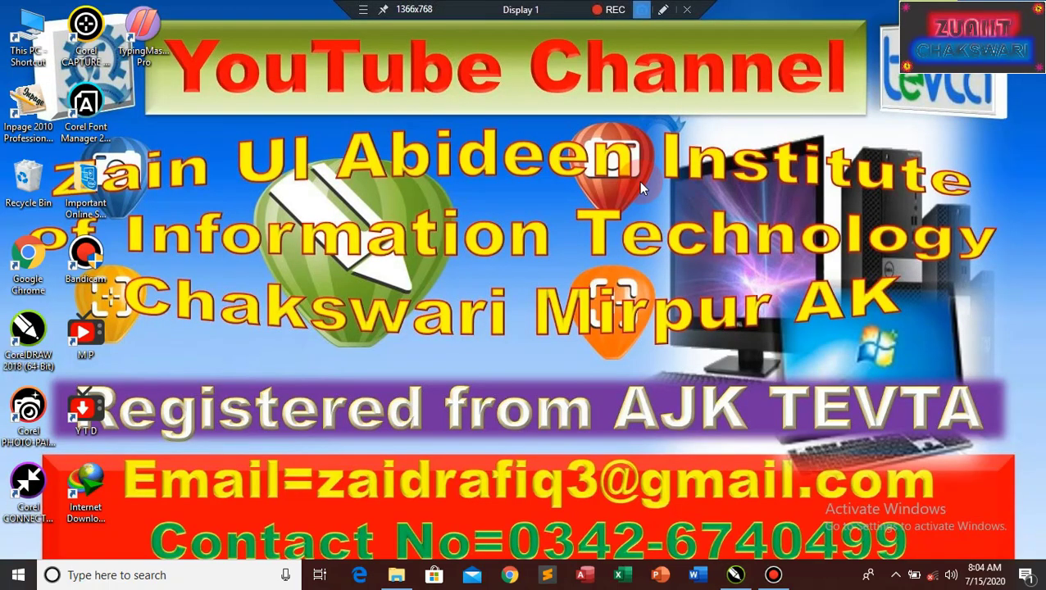